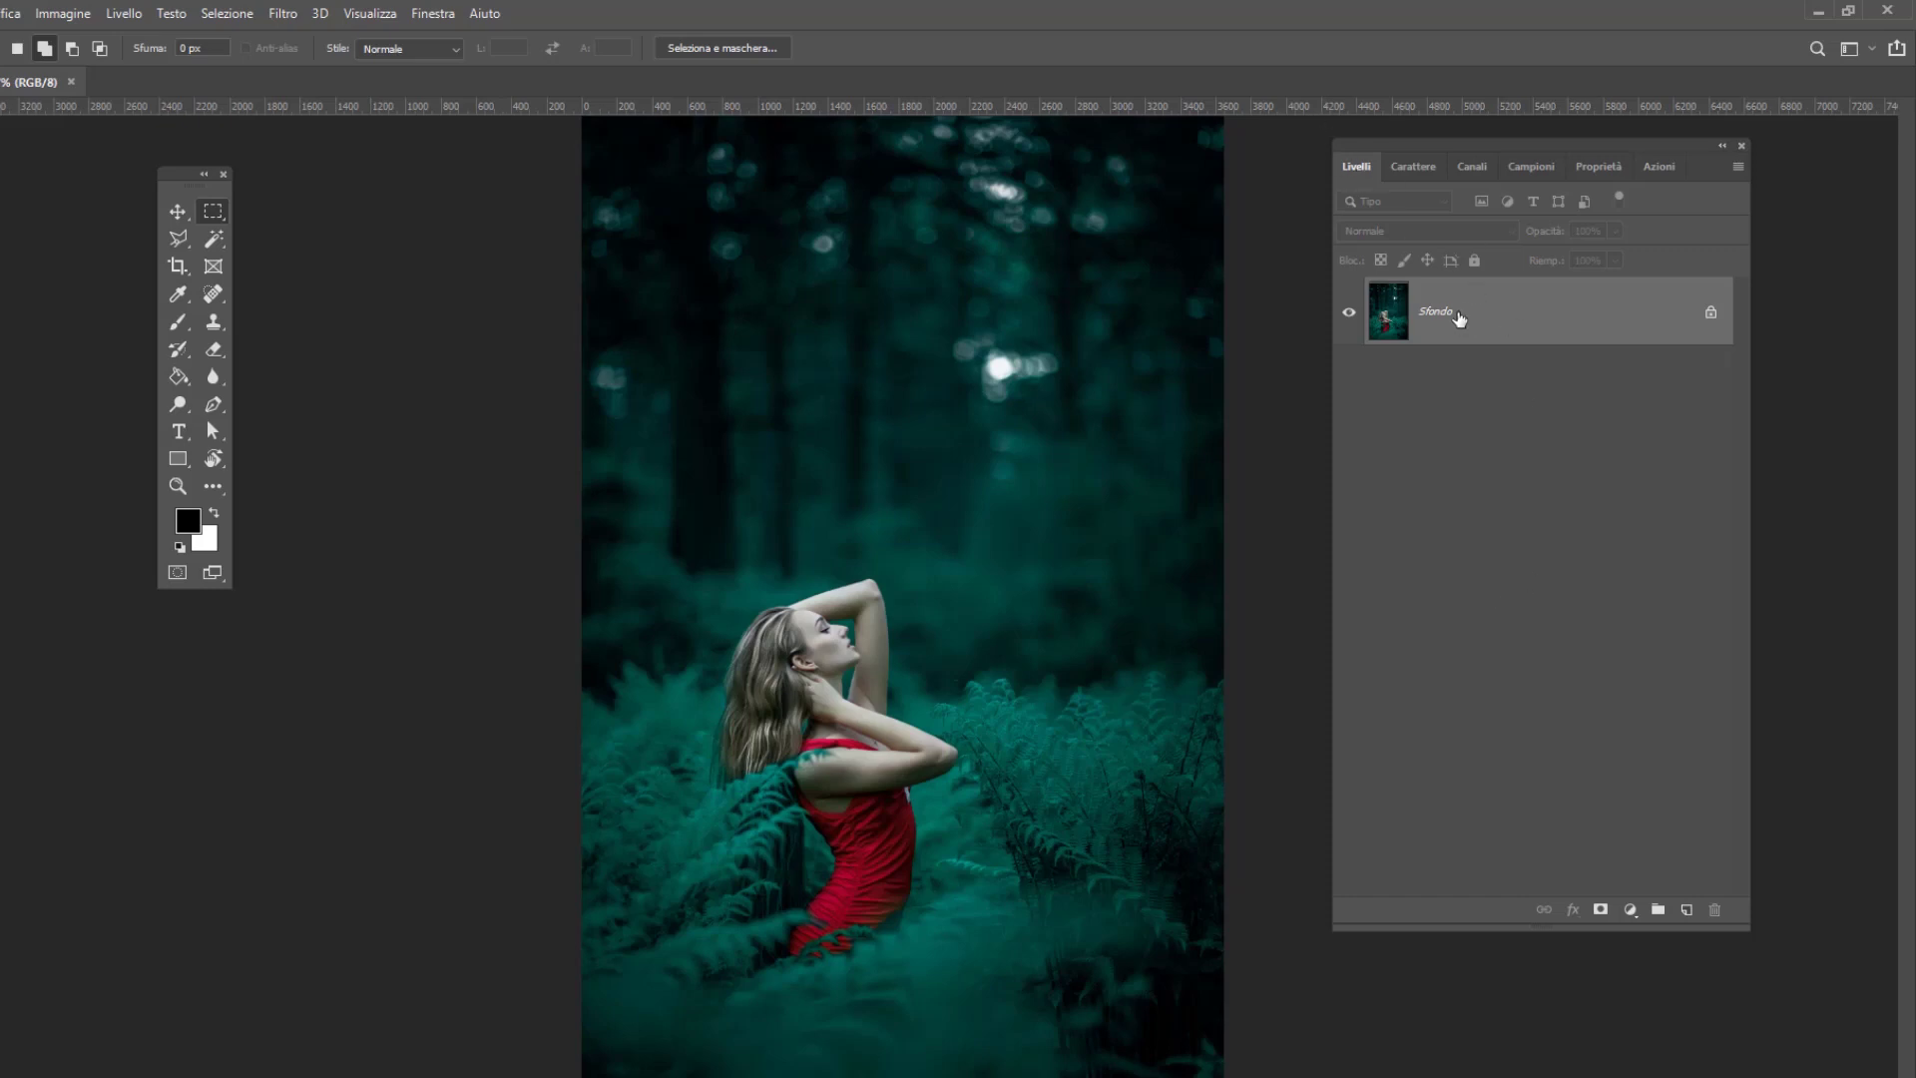
Duplicate the Sfondo layer as Sfondo copia and bring up the Filtro menu.
{"action": "left_click_drag", "start_coordinate": [1459, 318], "coordinate": [1686, 910]}
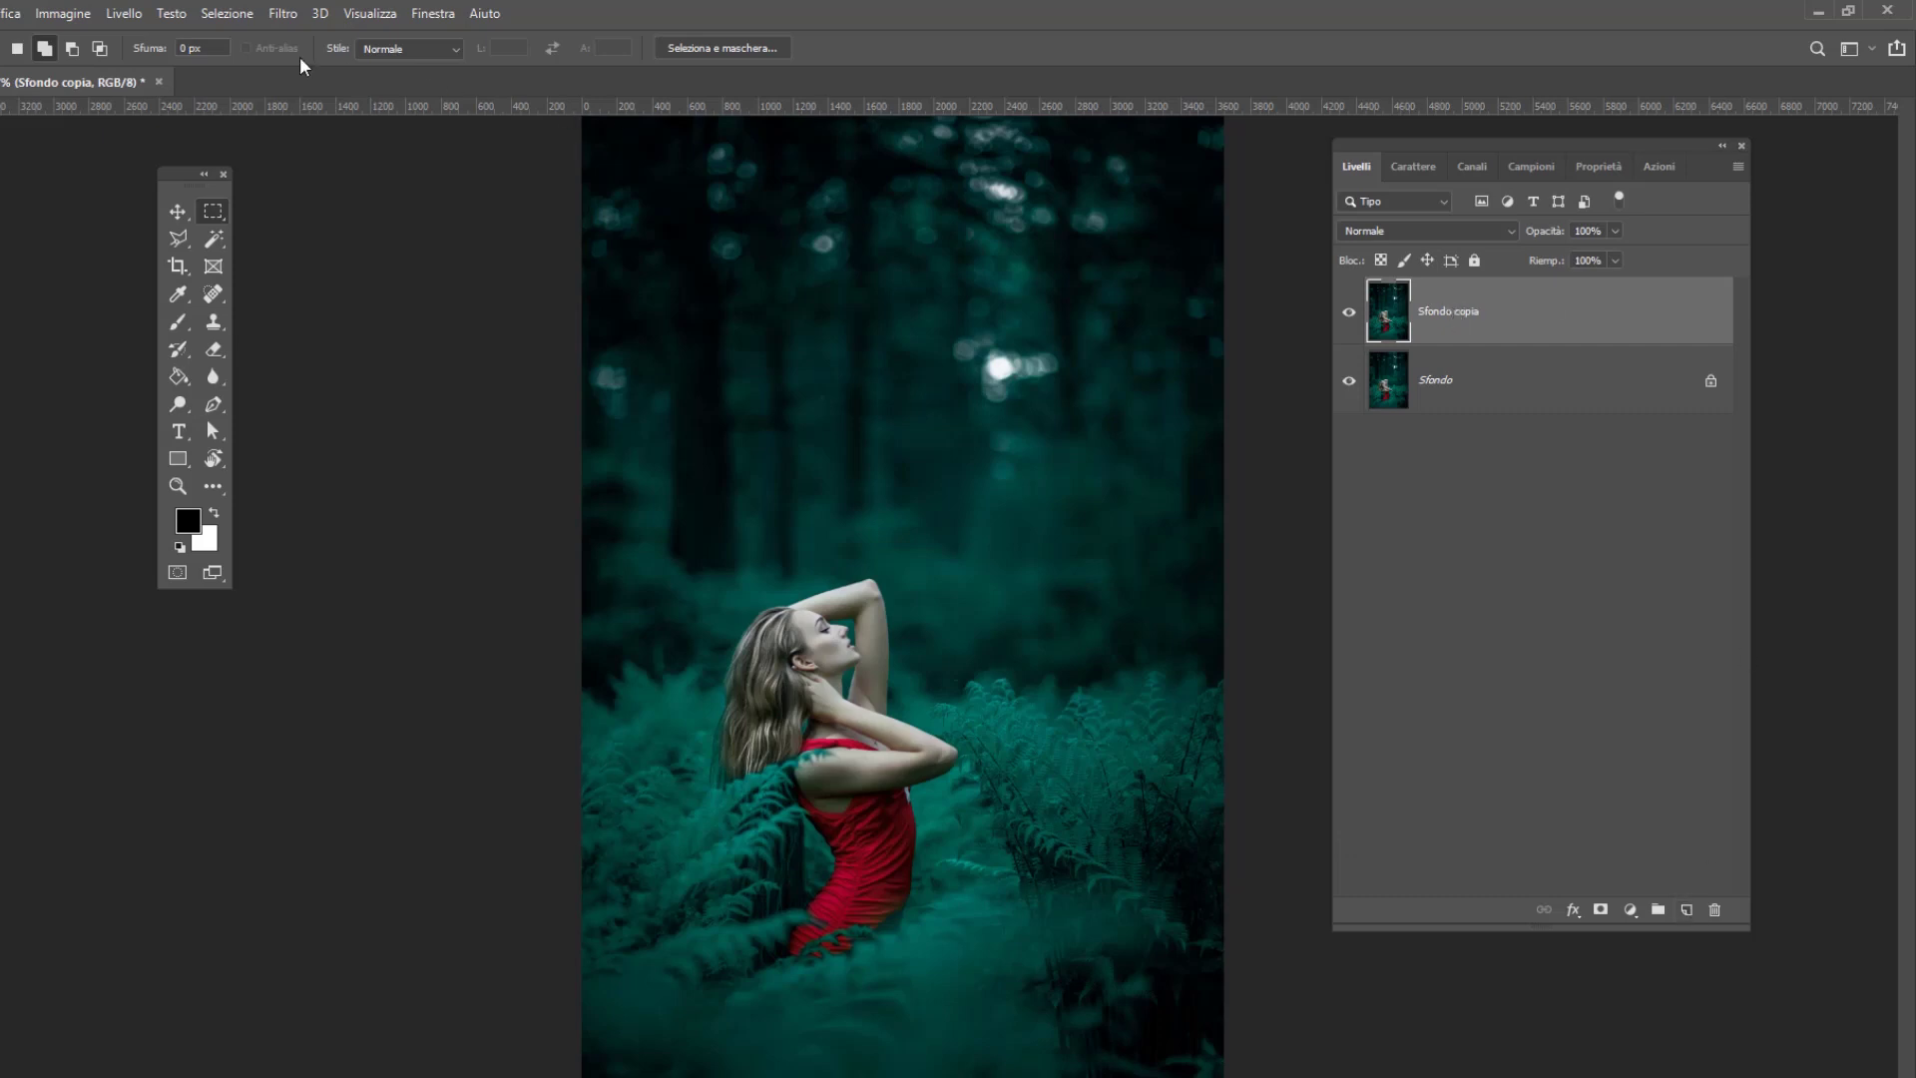
{"action": "left_click", "coordinate": [283, 14]}
{"action": "mouse_move", "coordinate": [344, 354]}
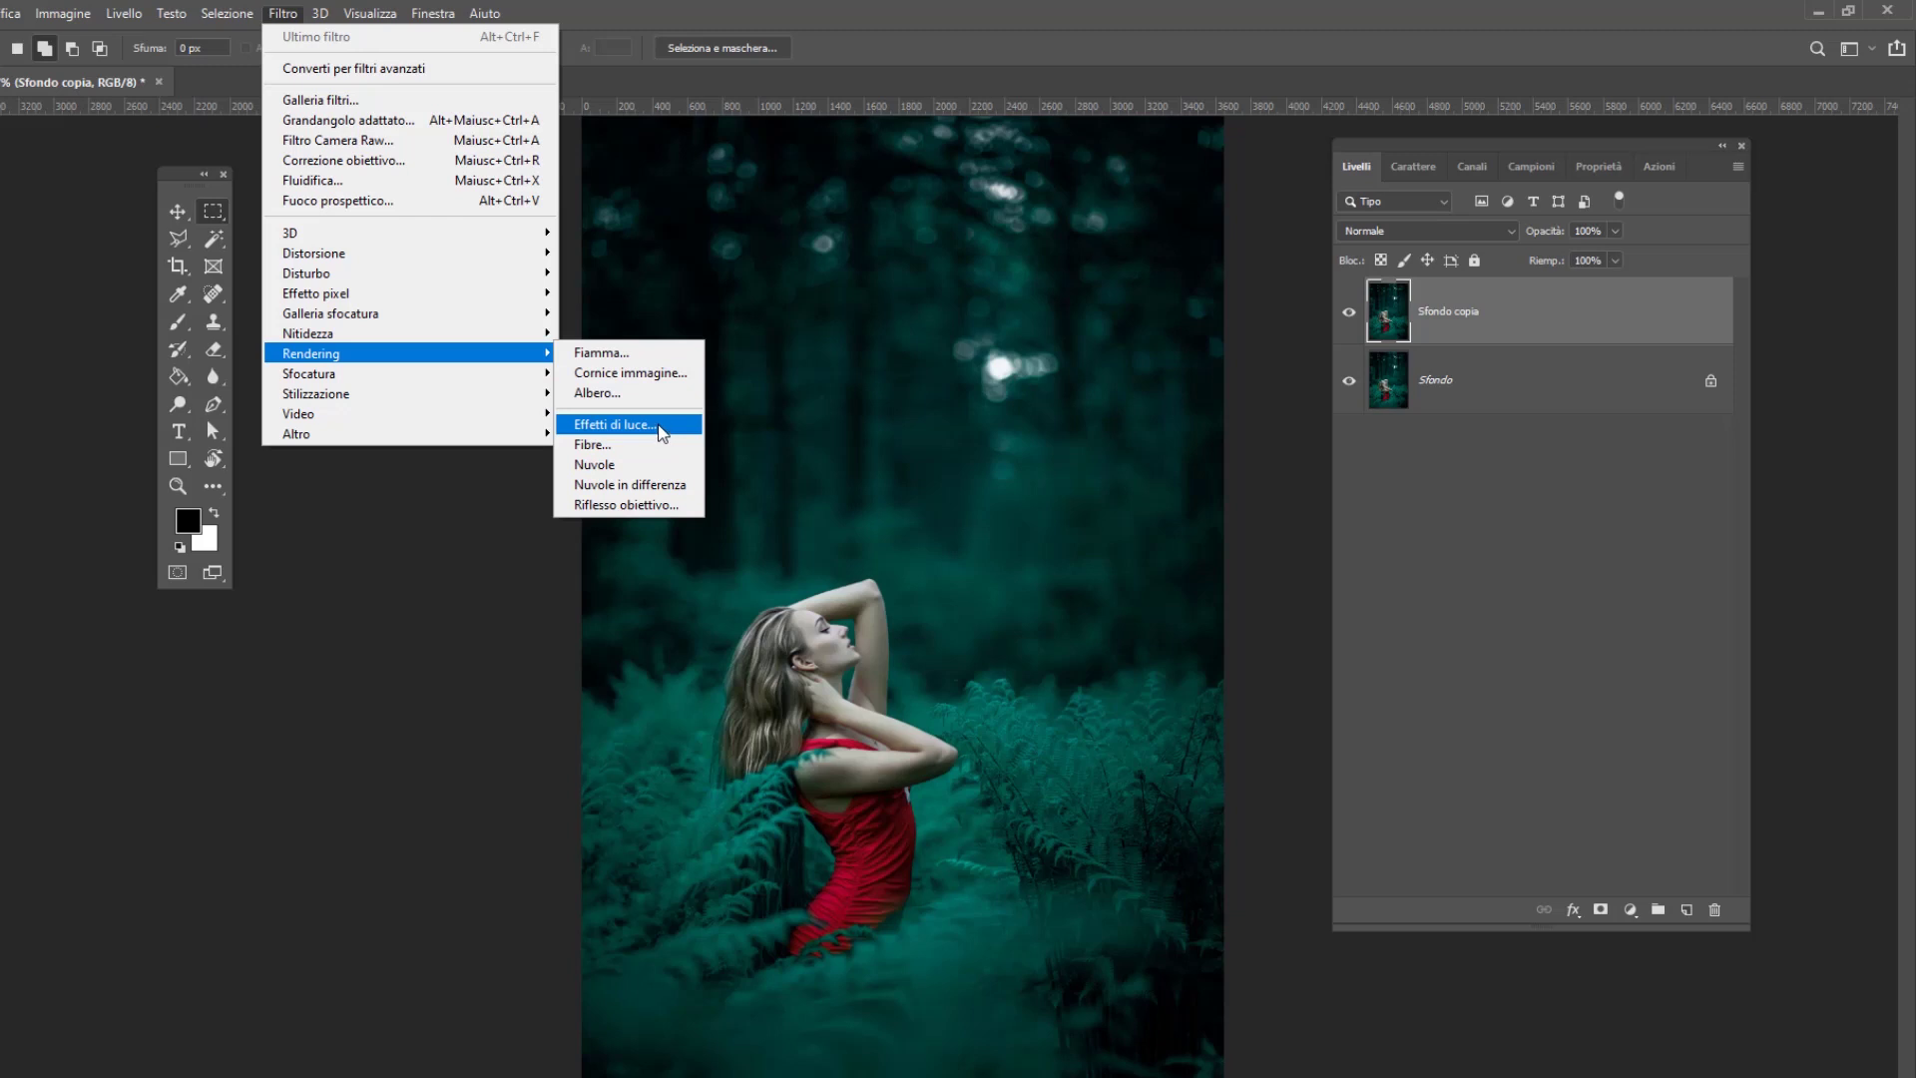
Open Effetti di luce on Sfondo copia with the Predefiniti preset set to Personale.
{"action": "left_click", "coordinate": [629, 424]}
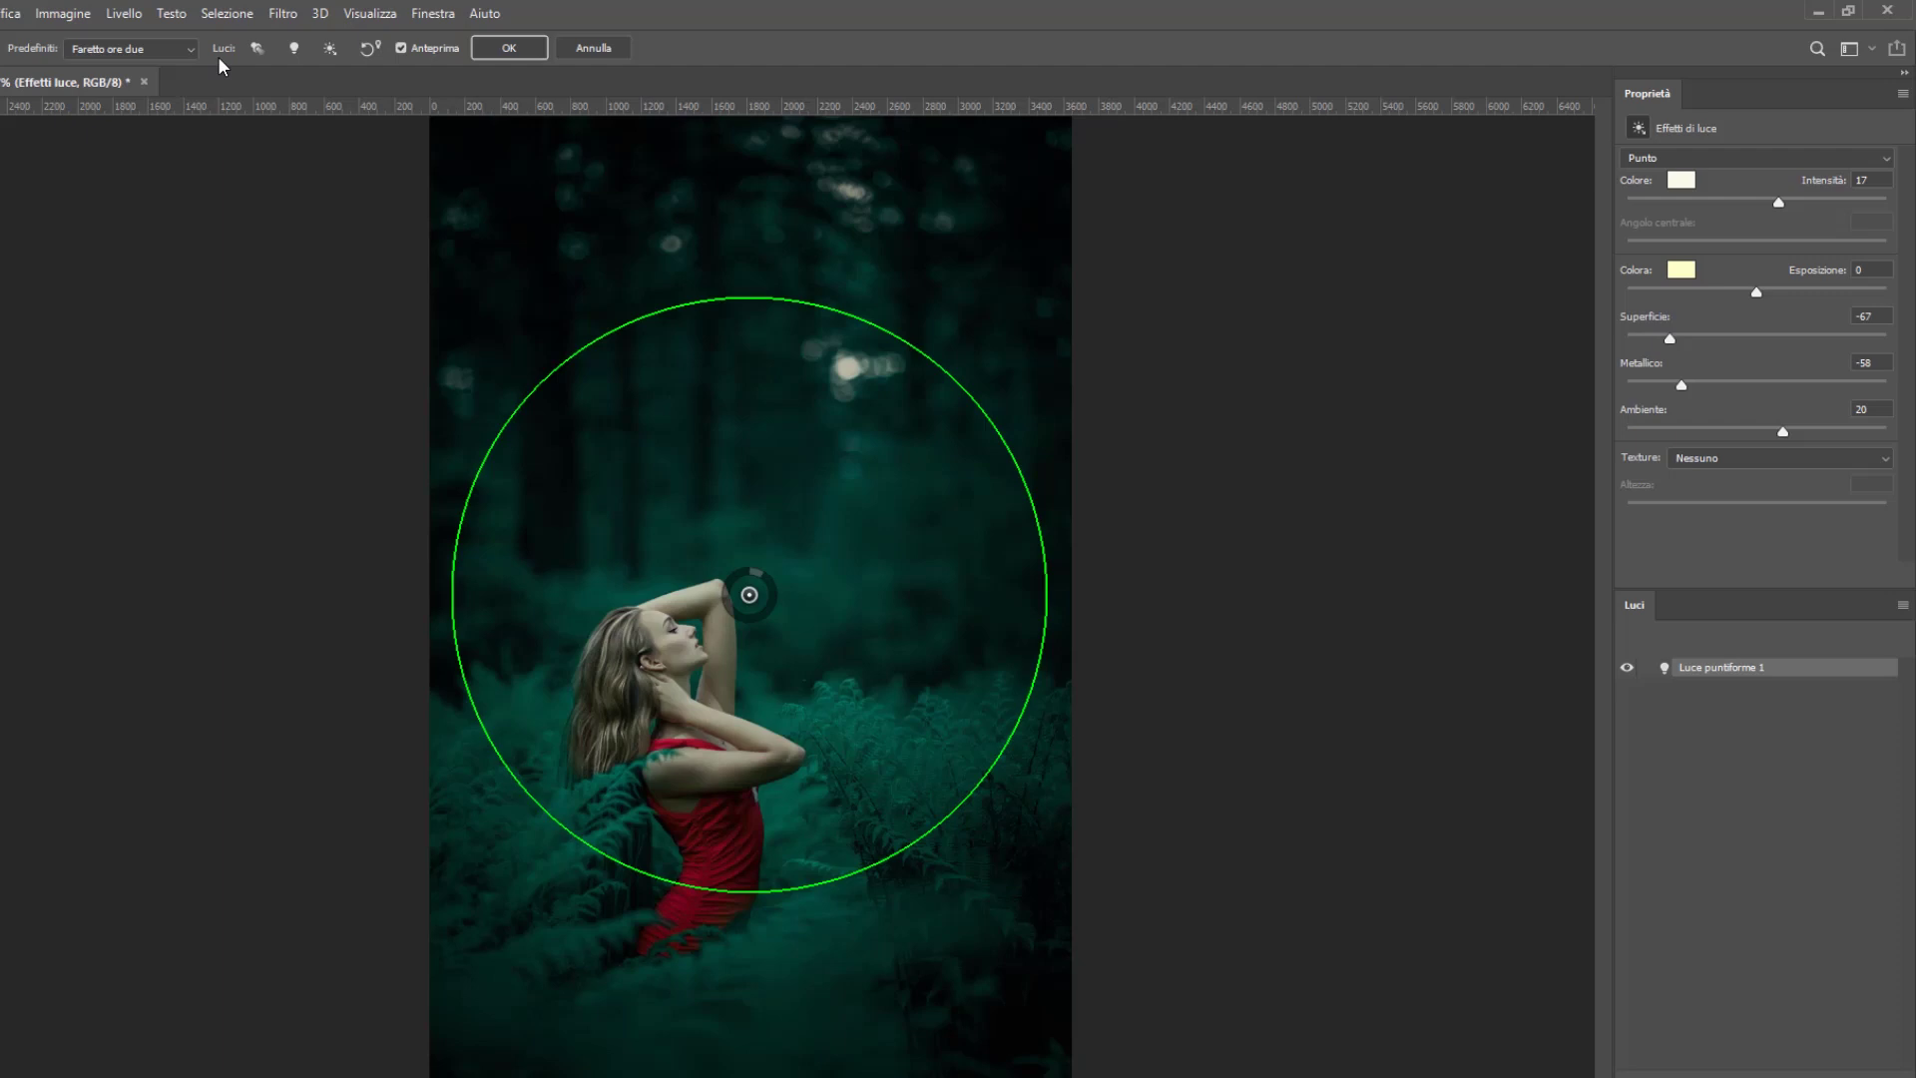
{"action": "left_click", "coordinate": [141, 58]}
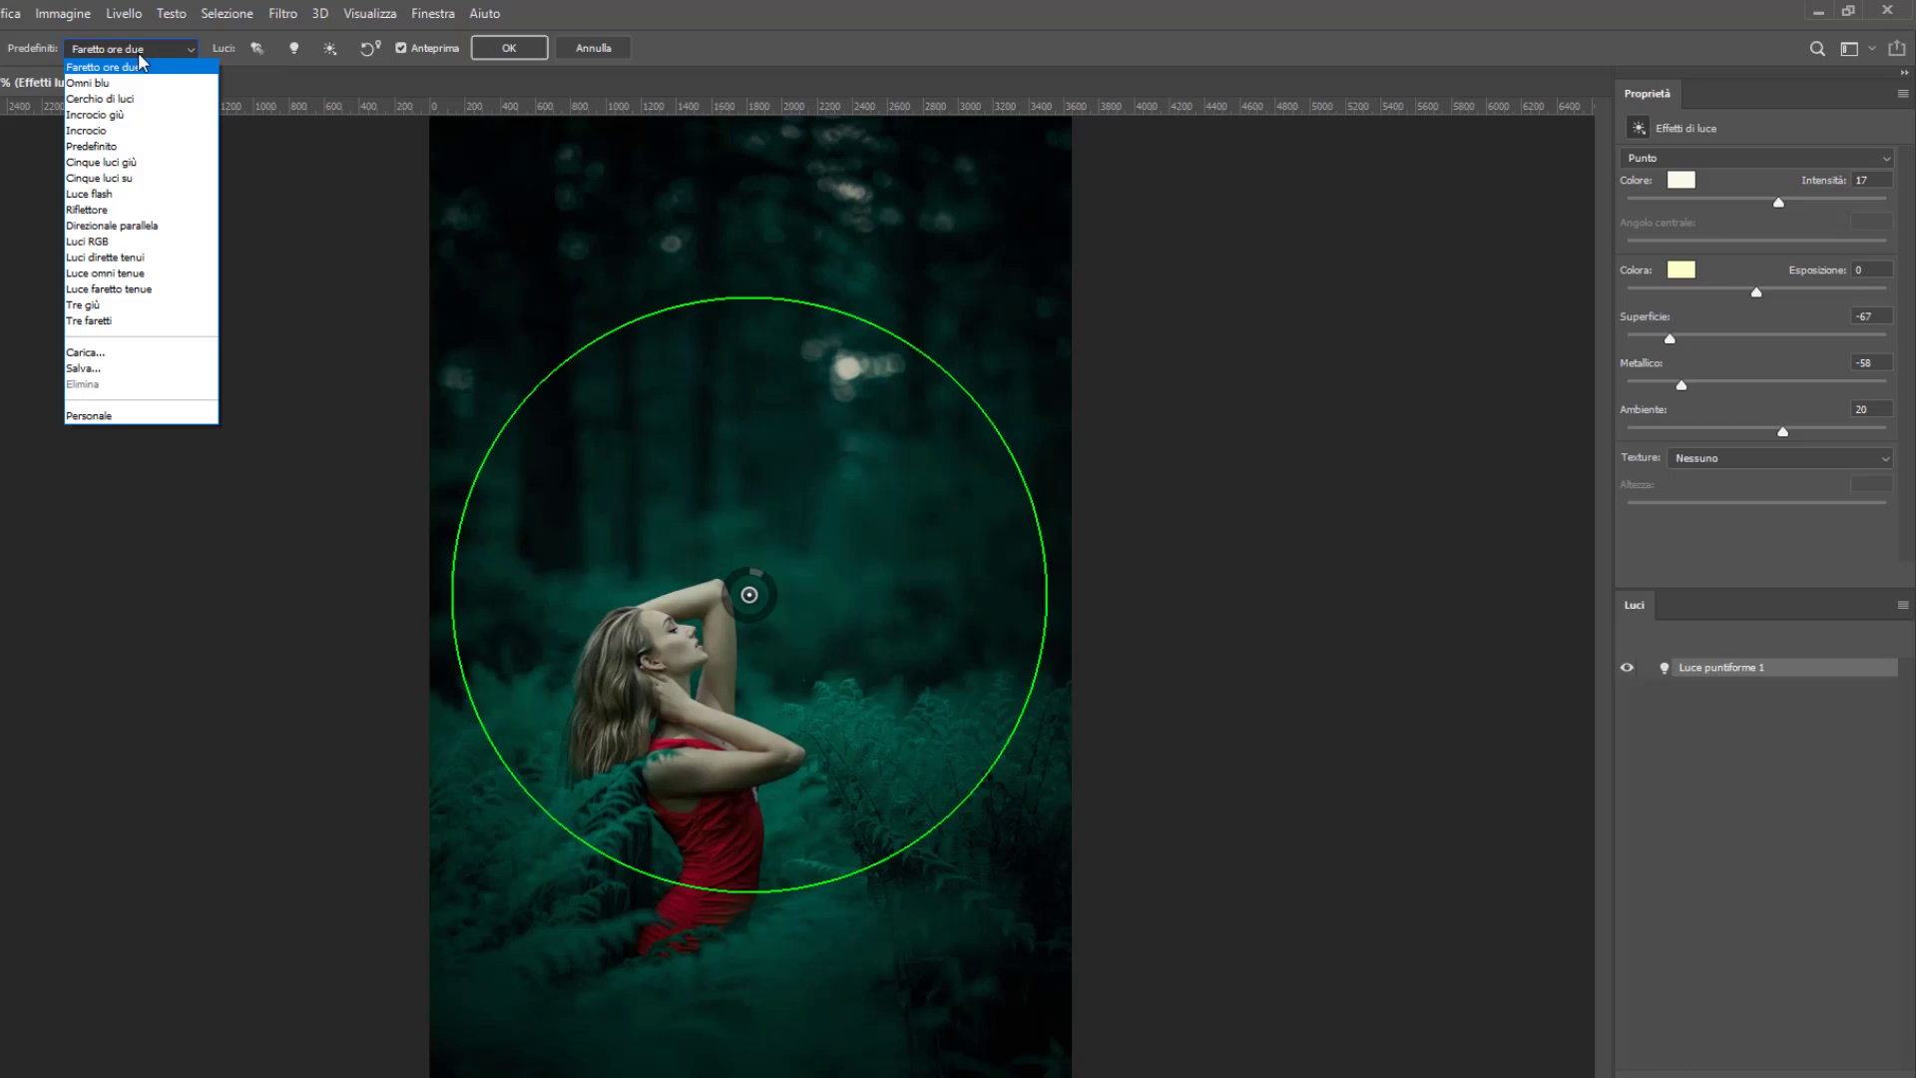
{"action": "left_click", "coordinate": [138, 413]}
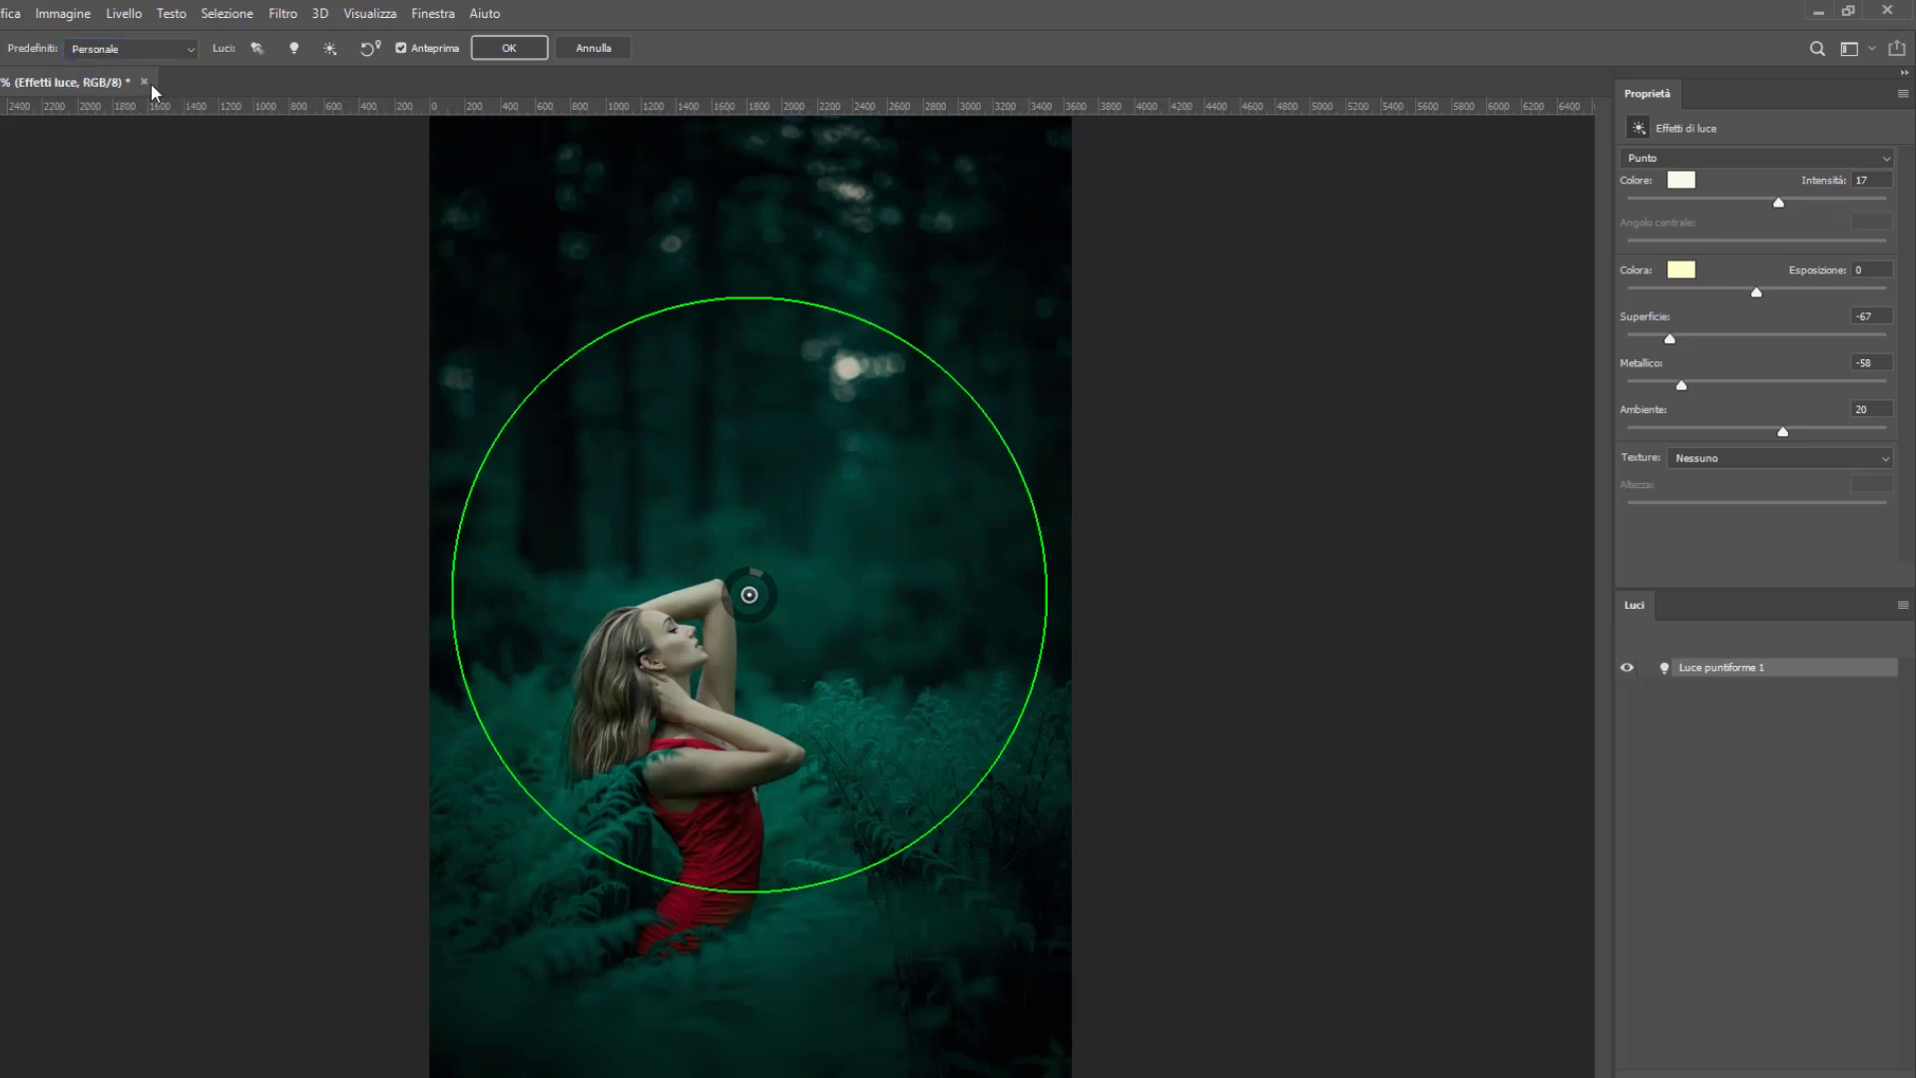
{"action": "left_click", "coordinate": [155, 49]}
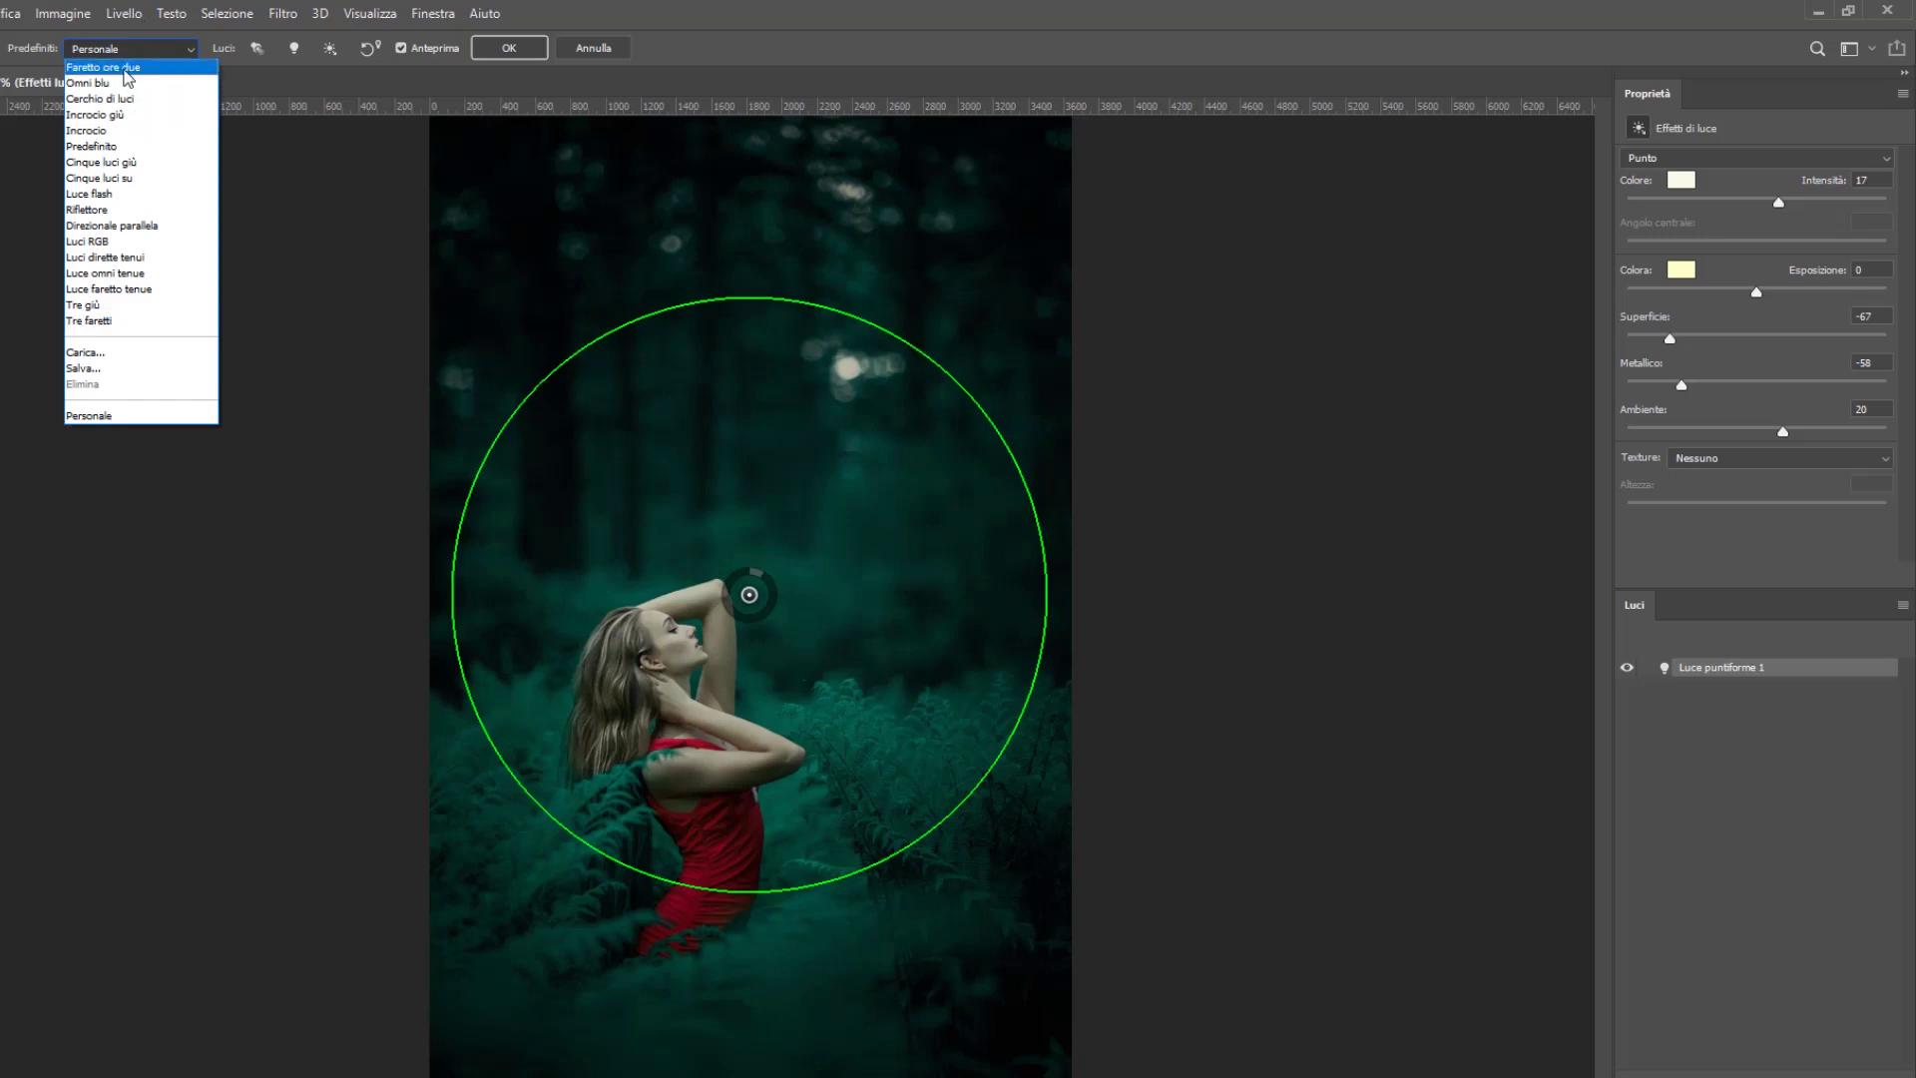
{"action": "left_click", "coordinate": [224, 50]}
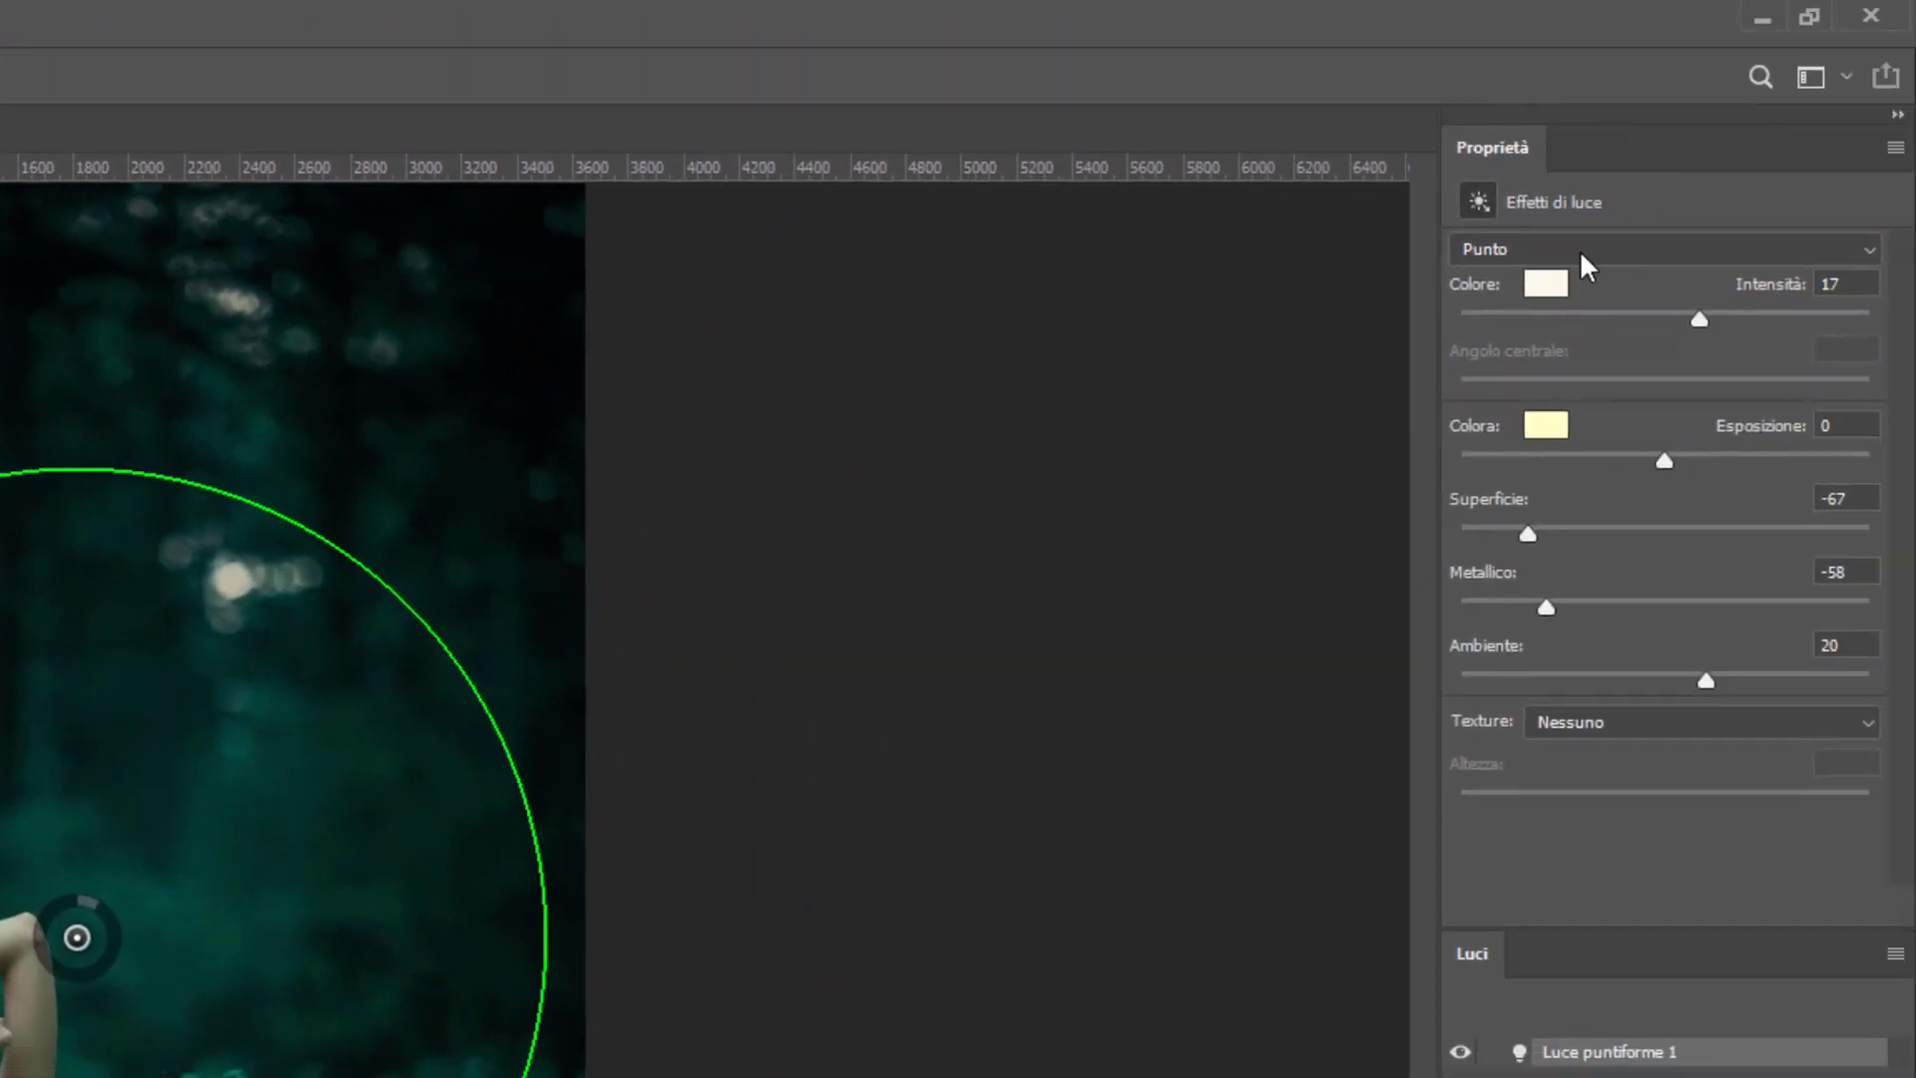
Keep the Punto light type, set Superficie 4 and Metallico 1, and texture height 9.
{"action": "left_click", "coordinate": [1587, 261]}
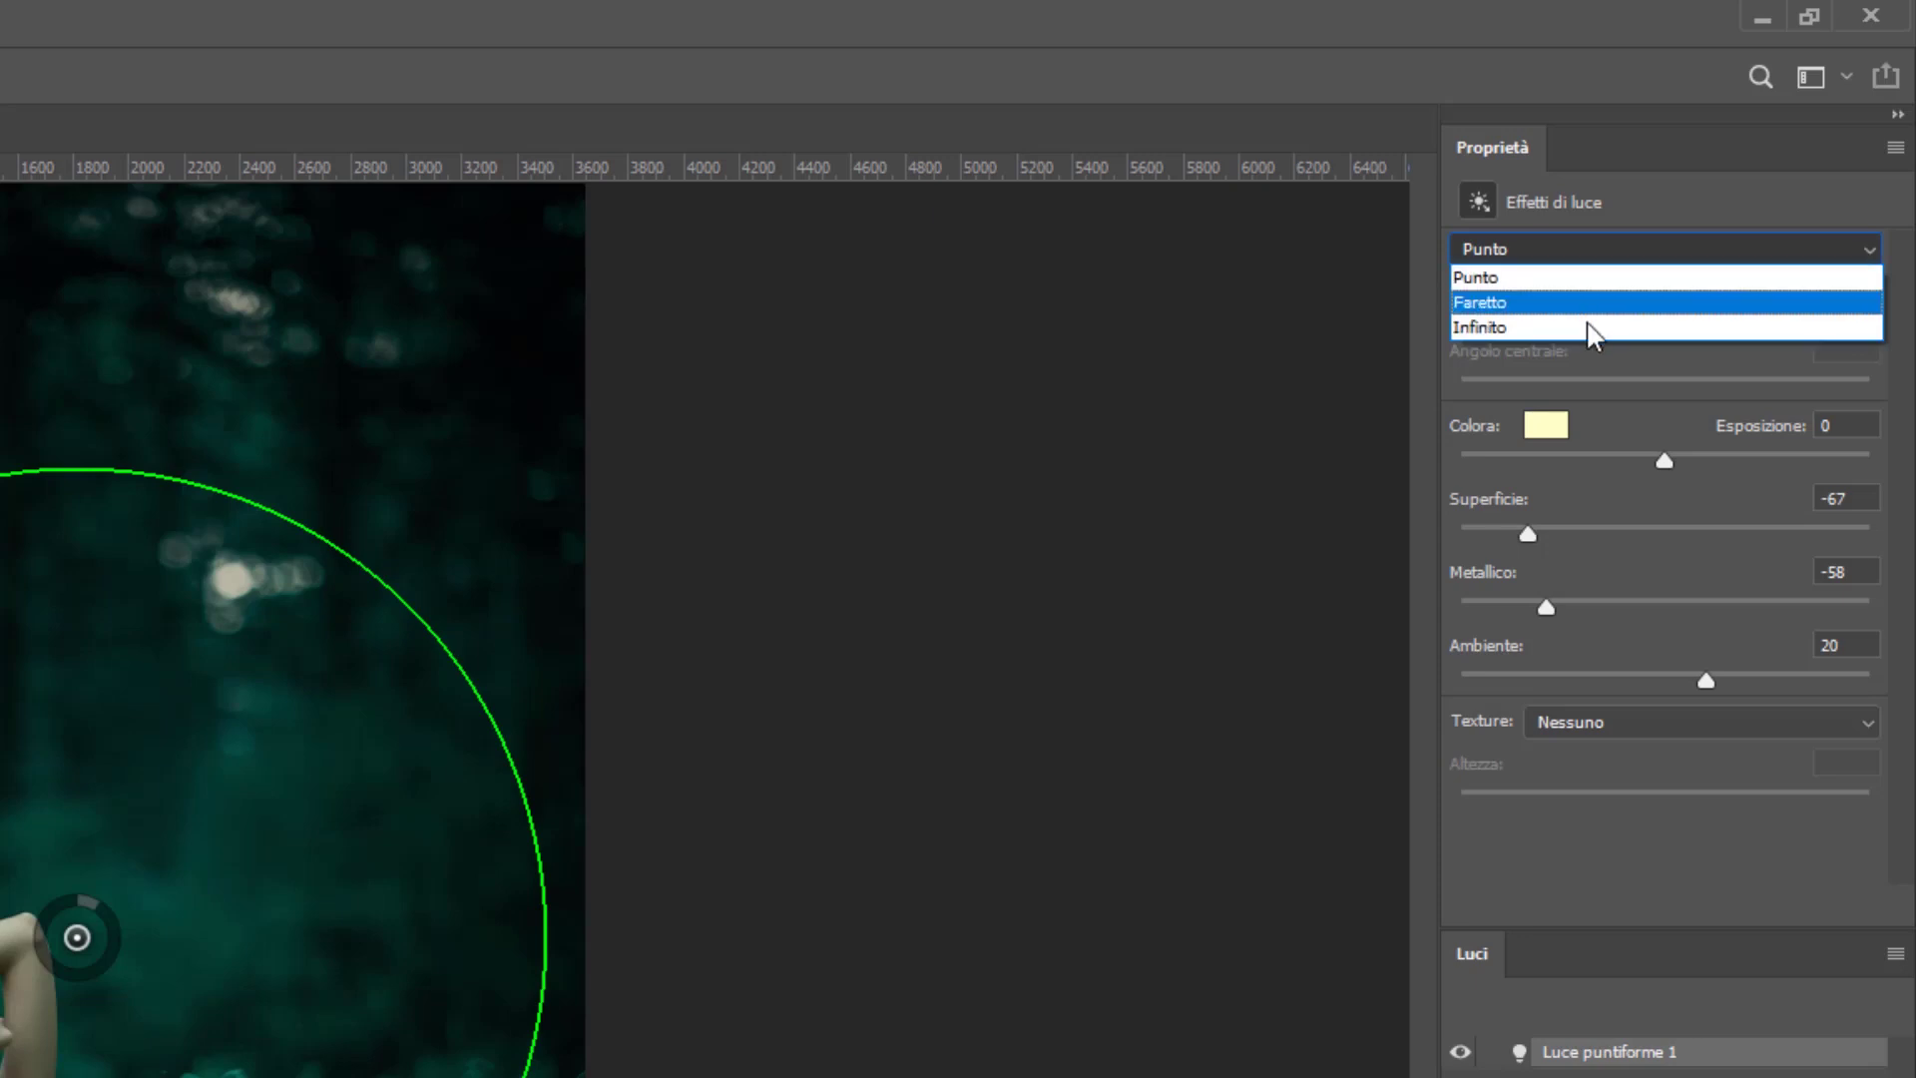
{"action": "left_click", "coordinate": [1586, 263]}
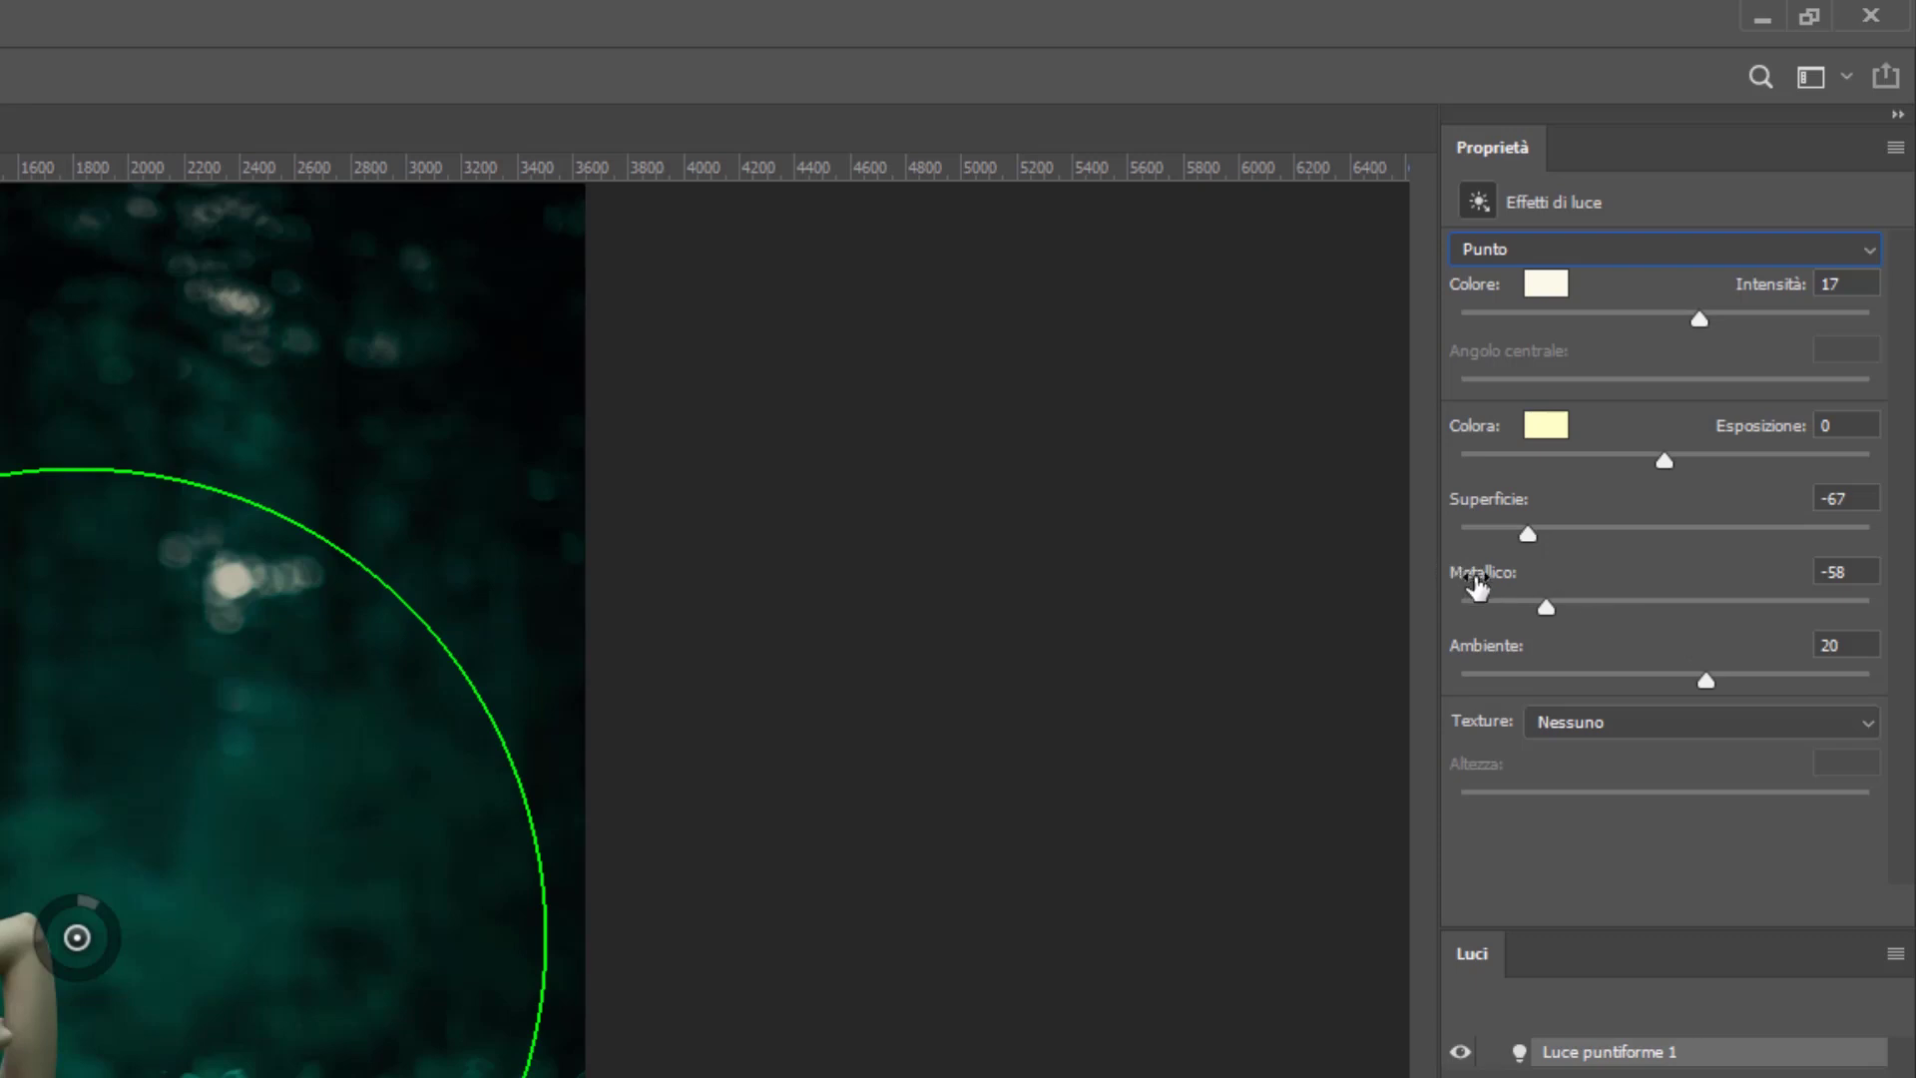
{"action": "left_click", "coordinate": [1649, 602]}
{"action": "left_click", "coordinate": [1661, 529]}
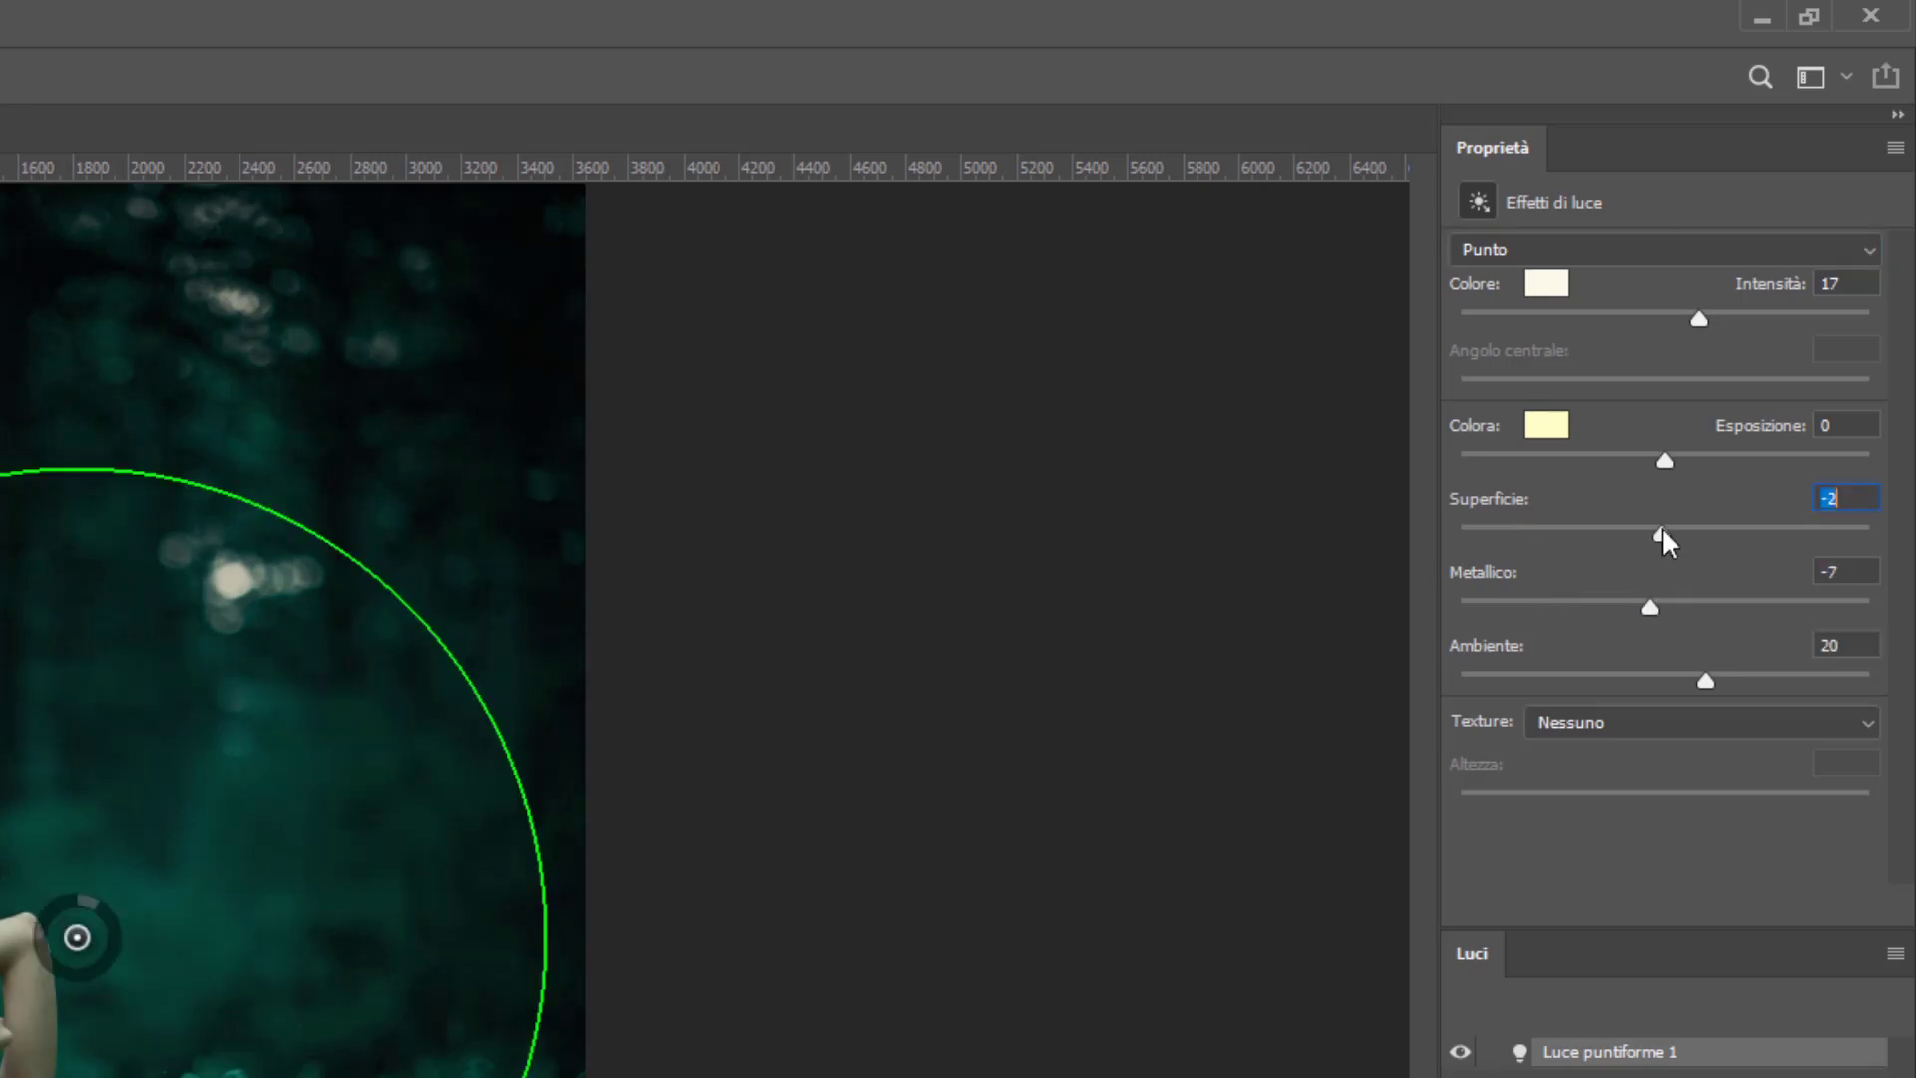
{"action": "left_click", "coordinate": [1666, 602]}
{"action": "left_click", "coordinate": [1673, 532]}
{"action": "scroll", "coordinate": [1584, 720], "scroll_direction": "down", "scroll_amount": 1}
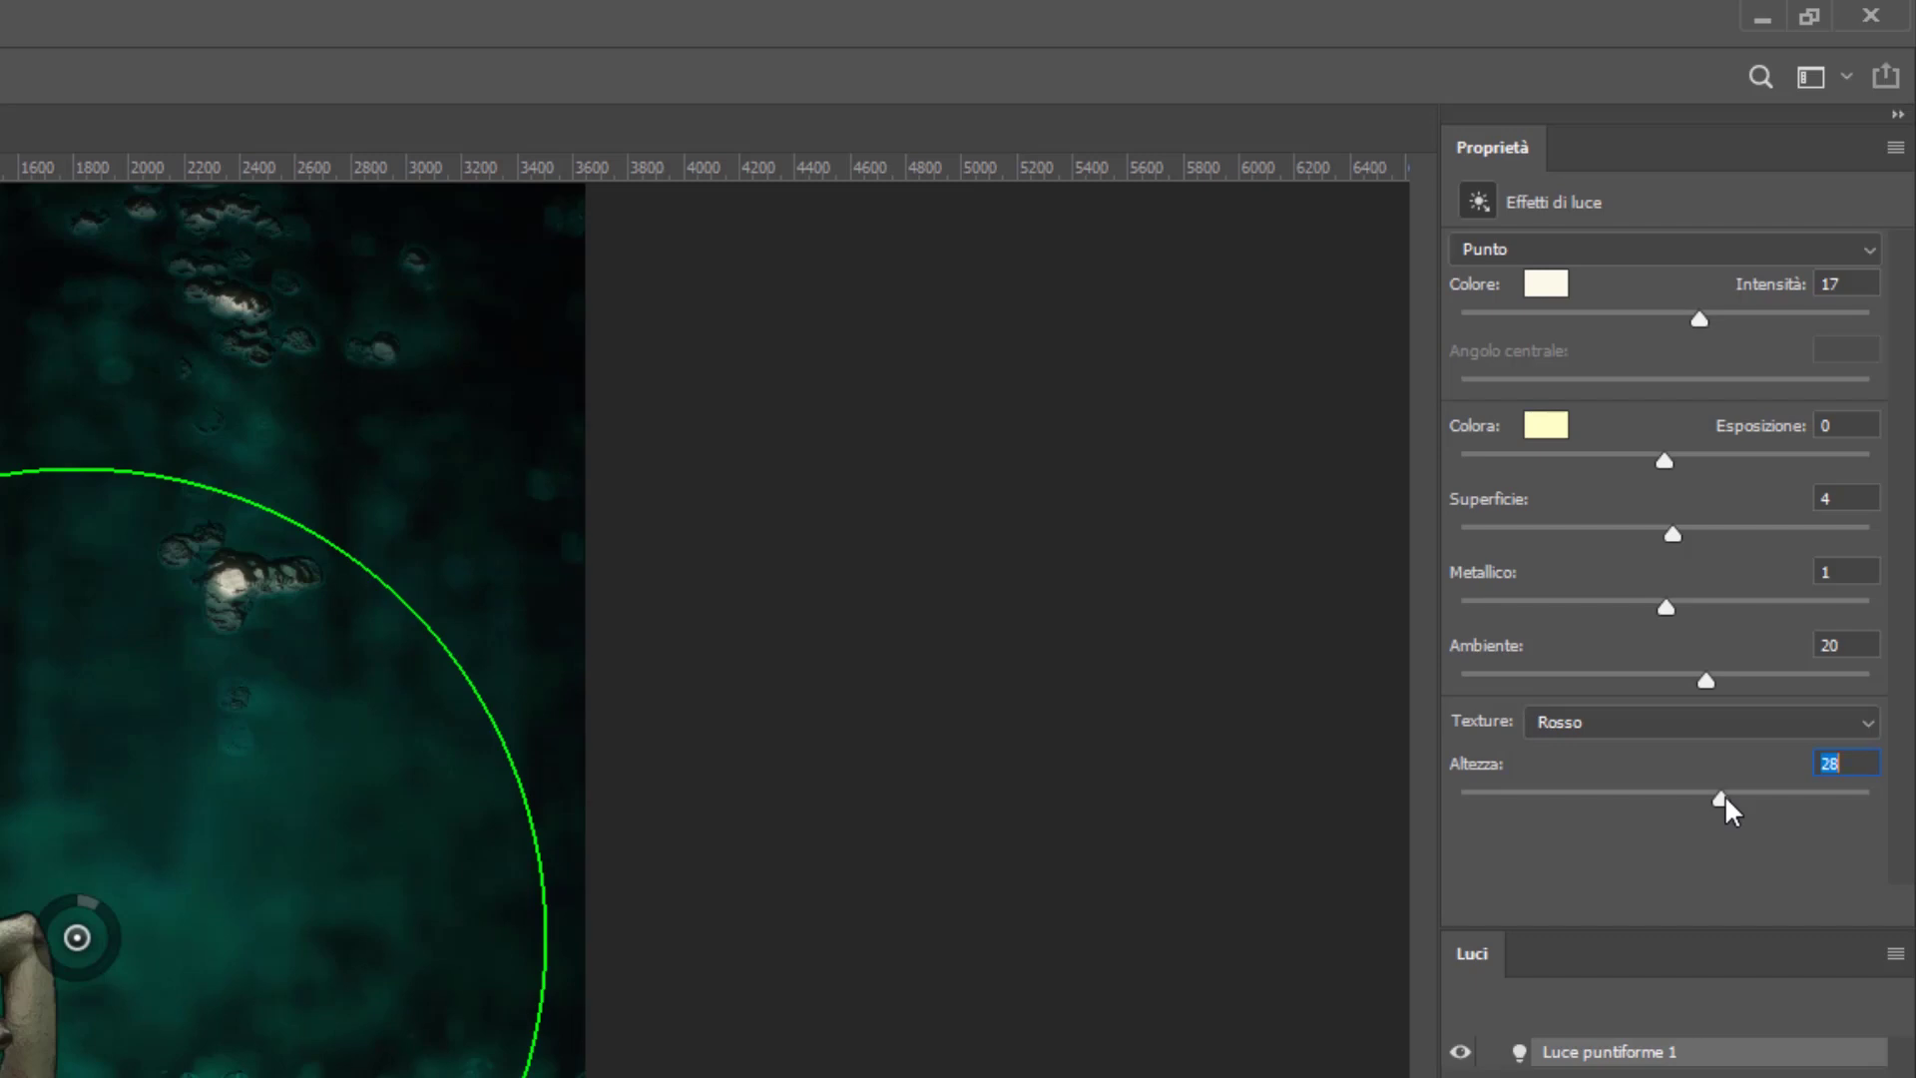
{"action": "left_click_drag", "start_coordinate": [1702, 796], "coordinate": [1681, 797]}
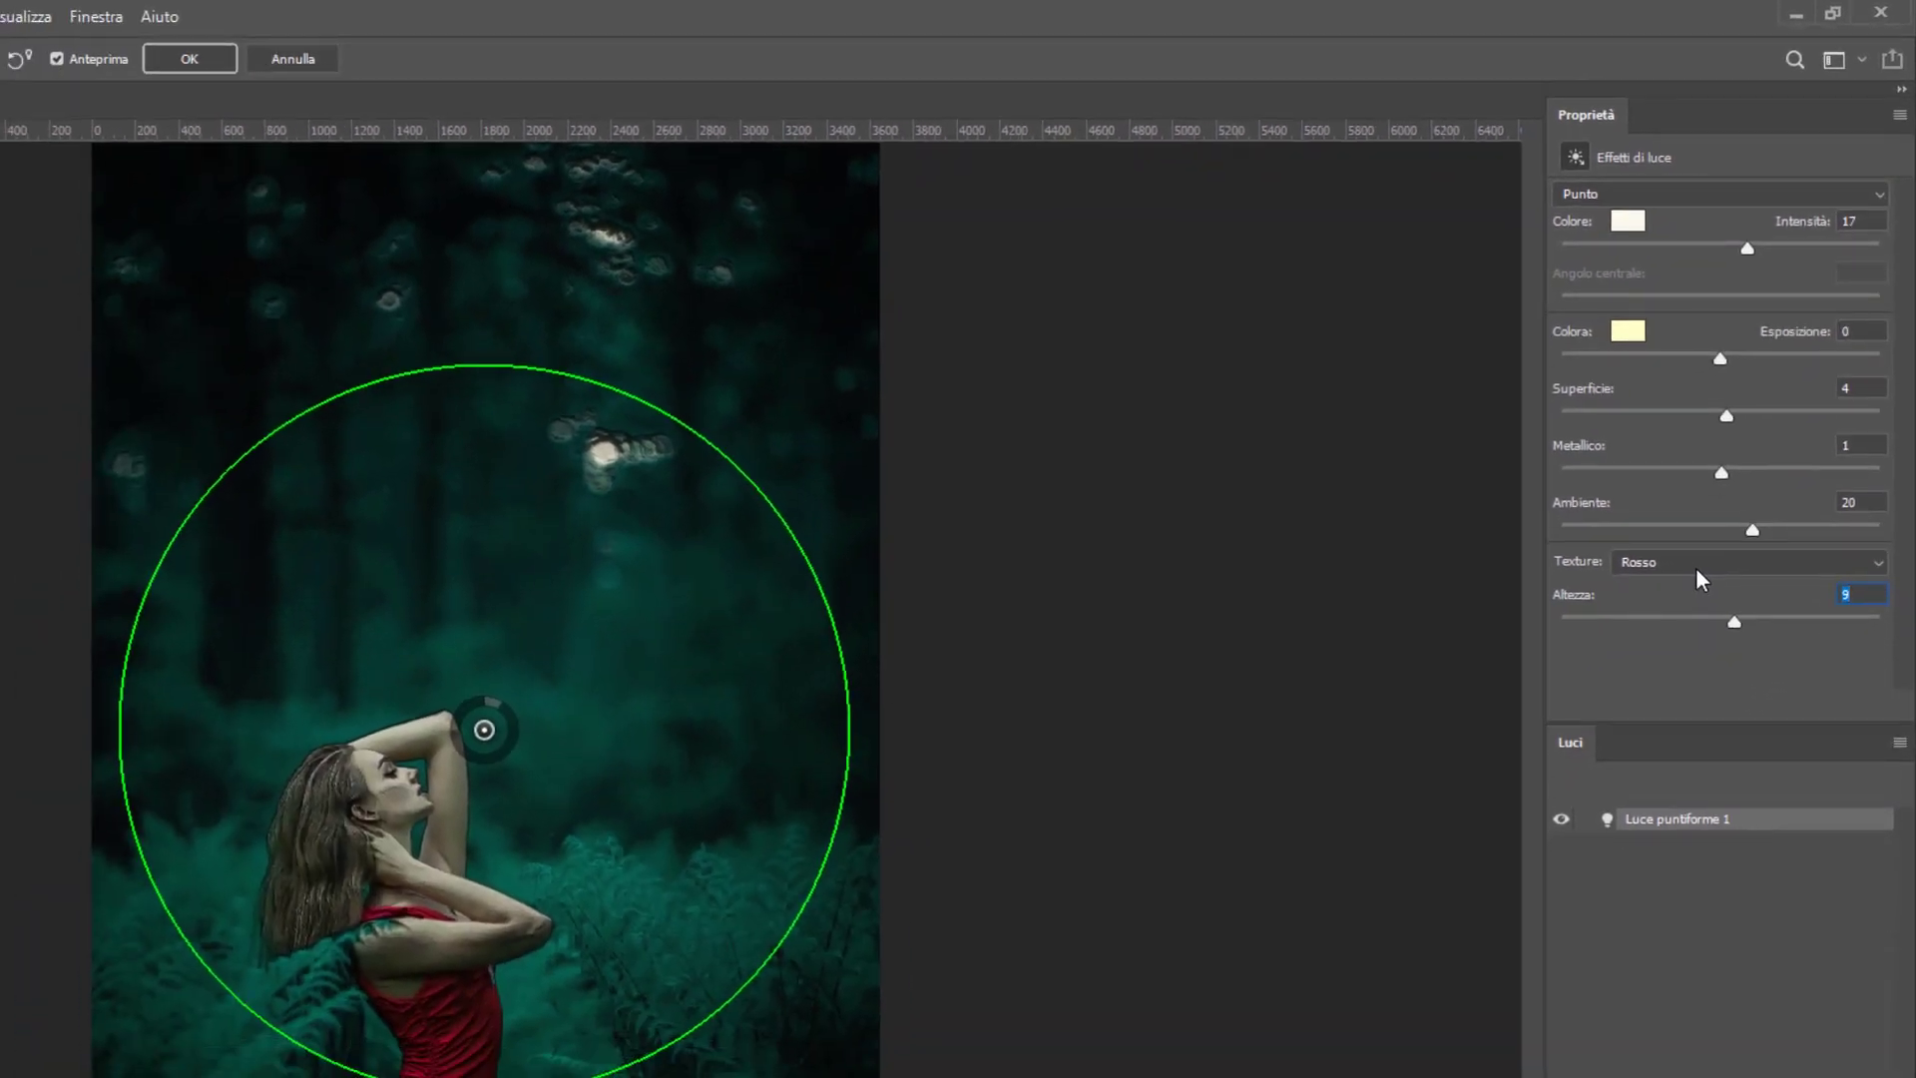
Reset Texture to Nessuno, toggle the light off and on, and bring up the light-colour picker.
{"action": "left_click", "coordinate": [1698, 571]}
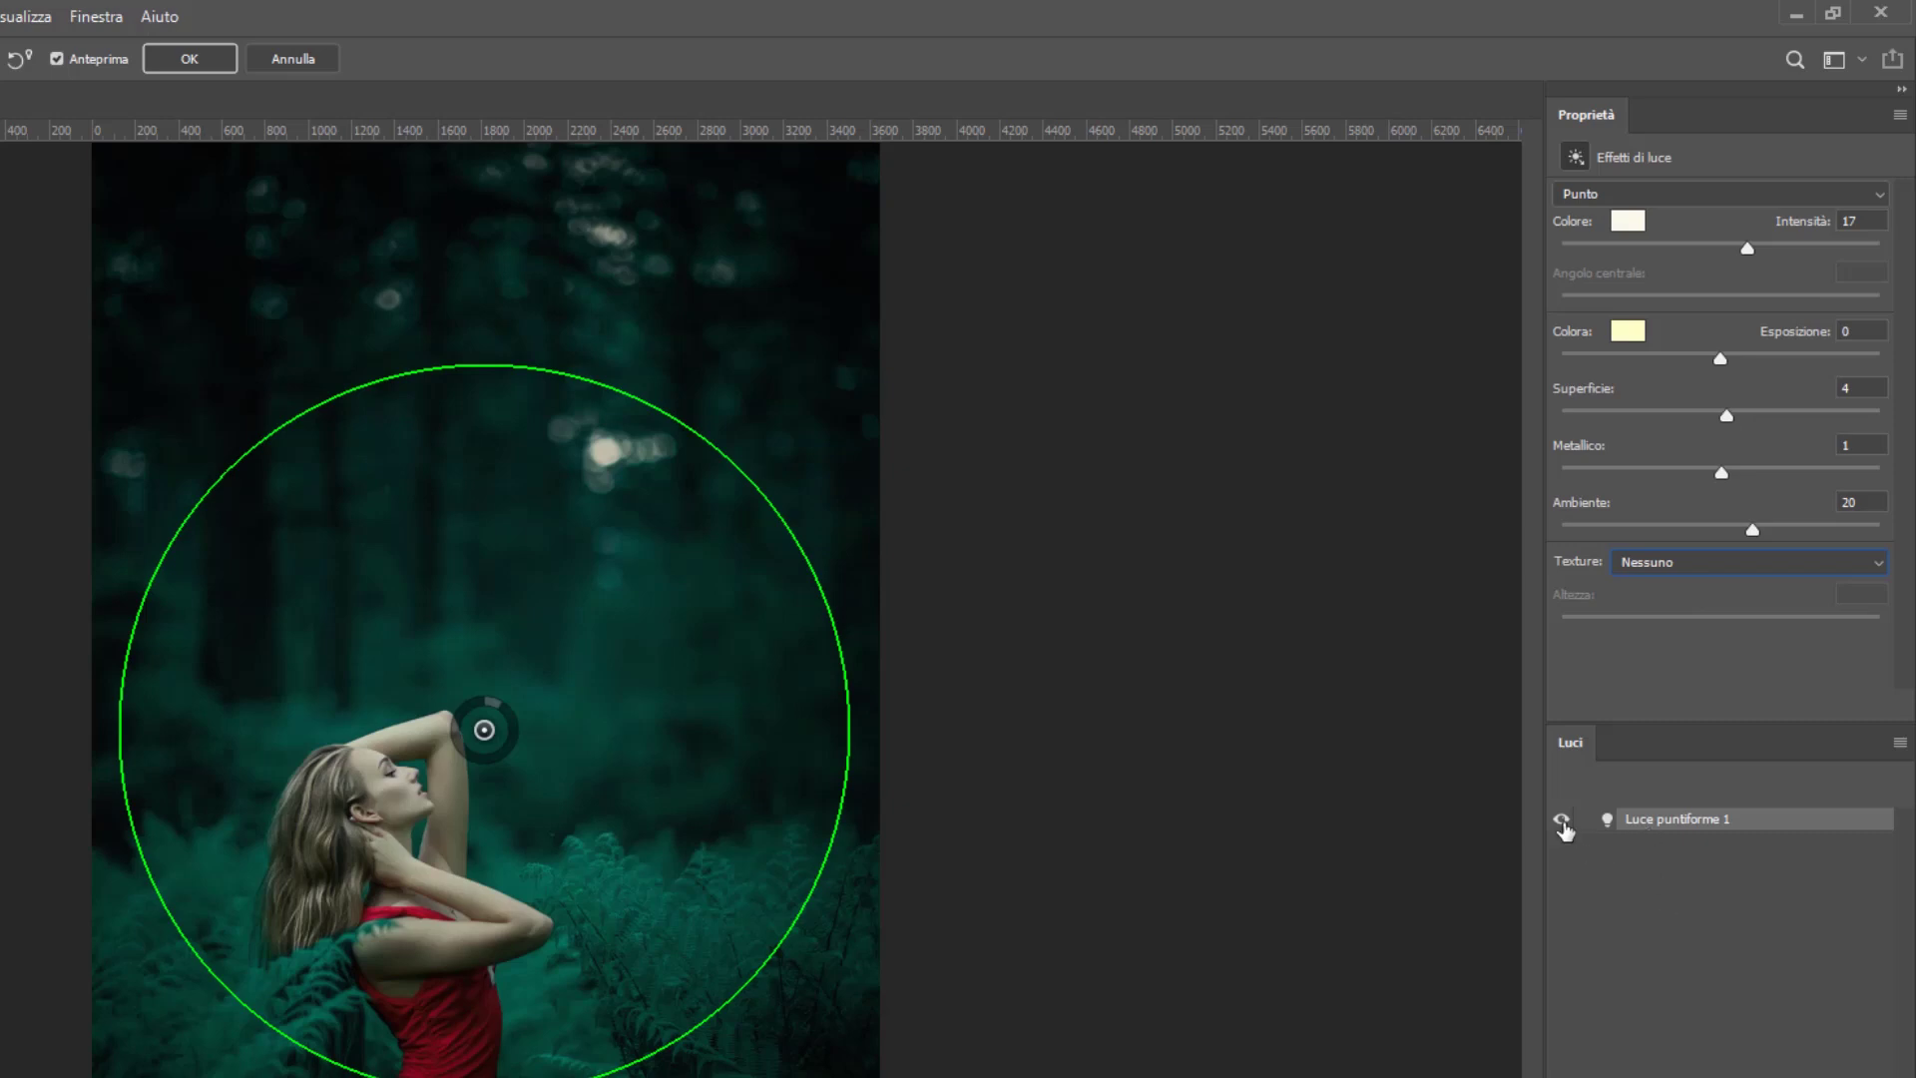
{"action": "left_click", "coordinate": [1562, 821]}
{"action": "left_click", "coordinate": [1627, 226]}
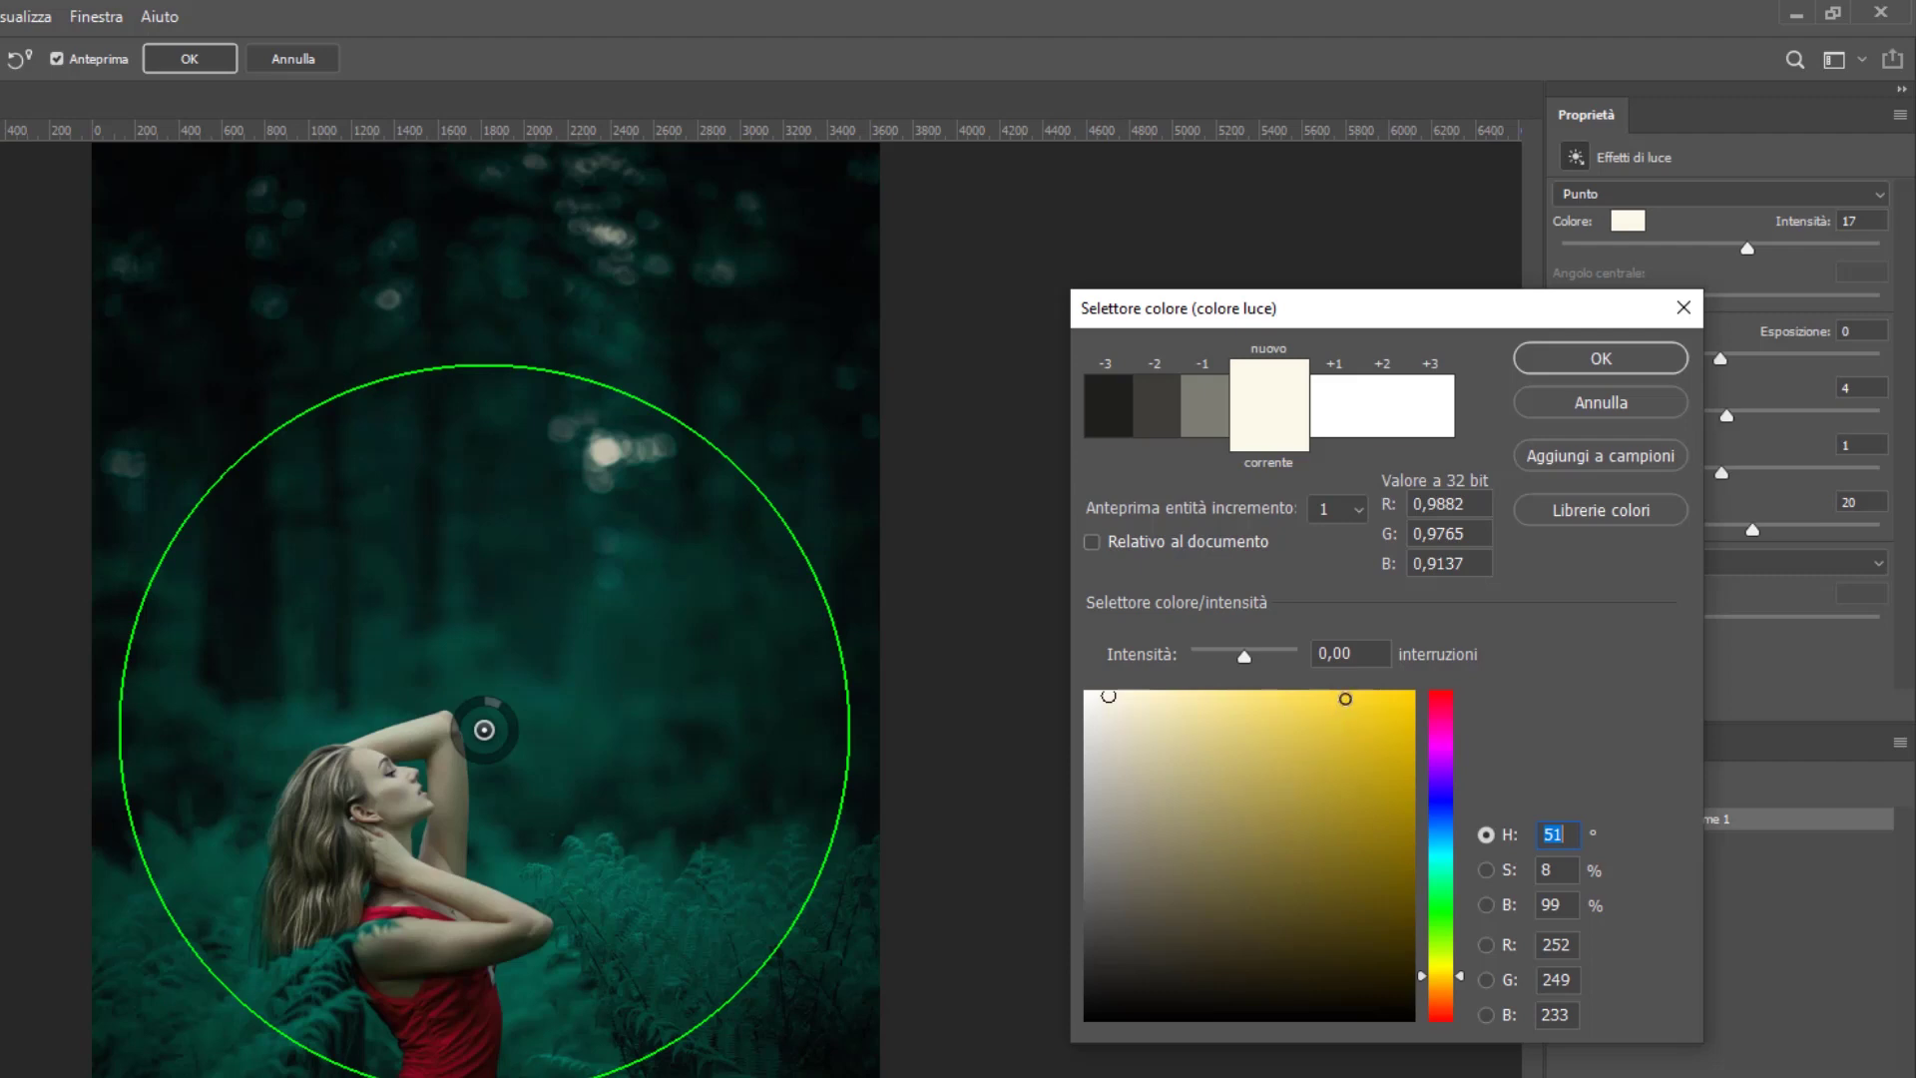
Try pale yellow shades for the light colour and glance at the colour libraries.
{"action": "left_click", "coordinate": [1340, 705]}
{"action": "left_click", "coordinate": [1284, 702]}
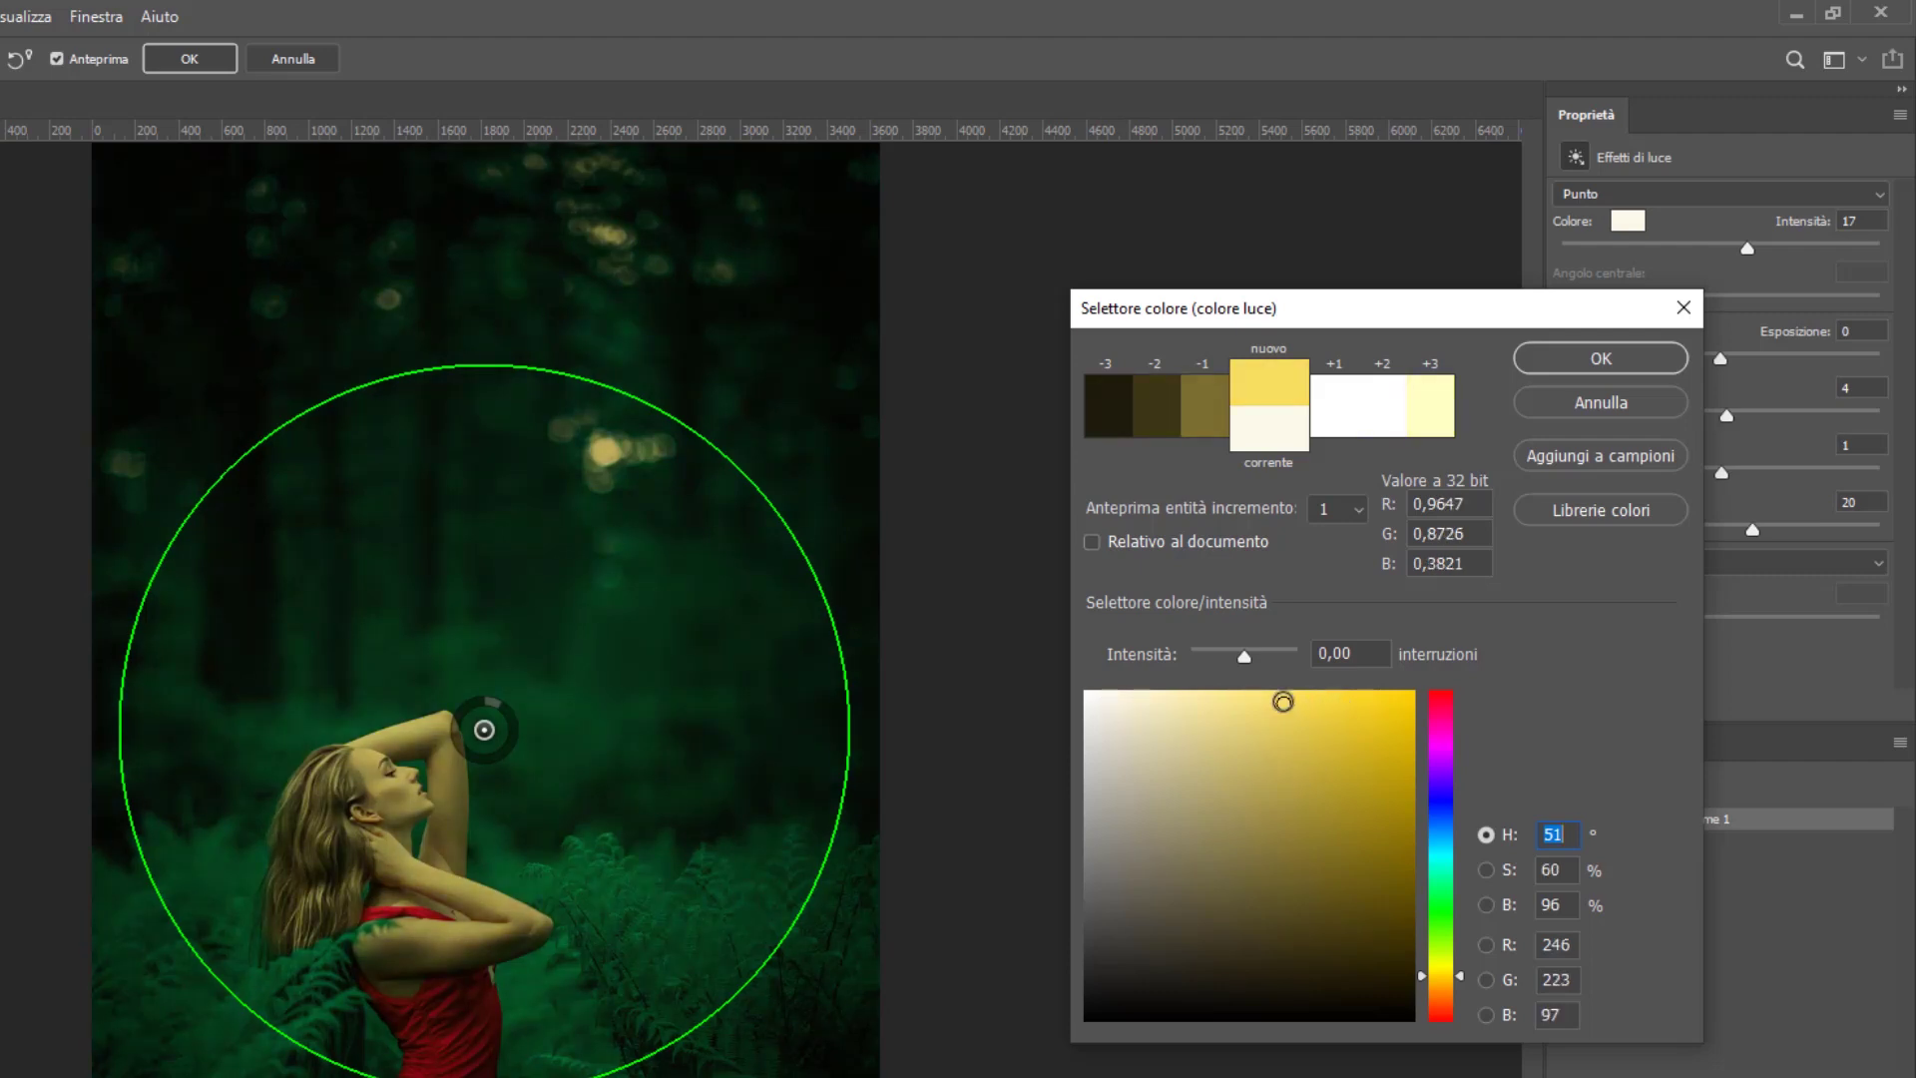
{"action": "left_click", "coordinate": [1271, 694]}
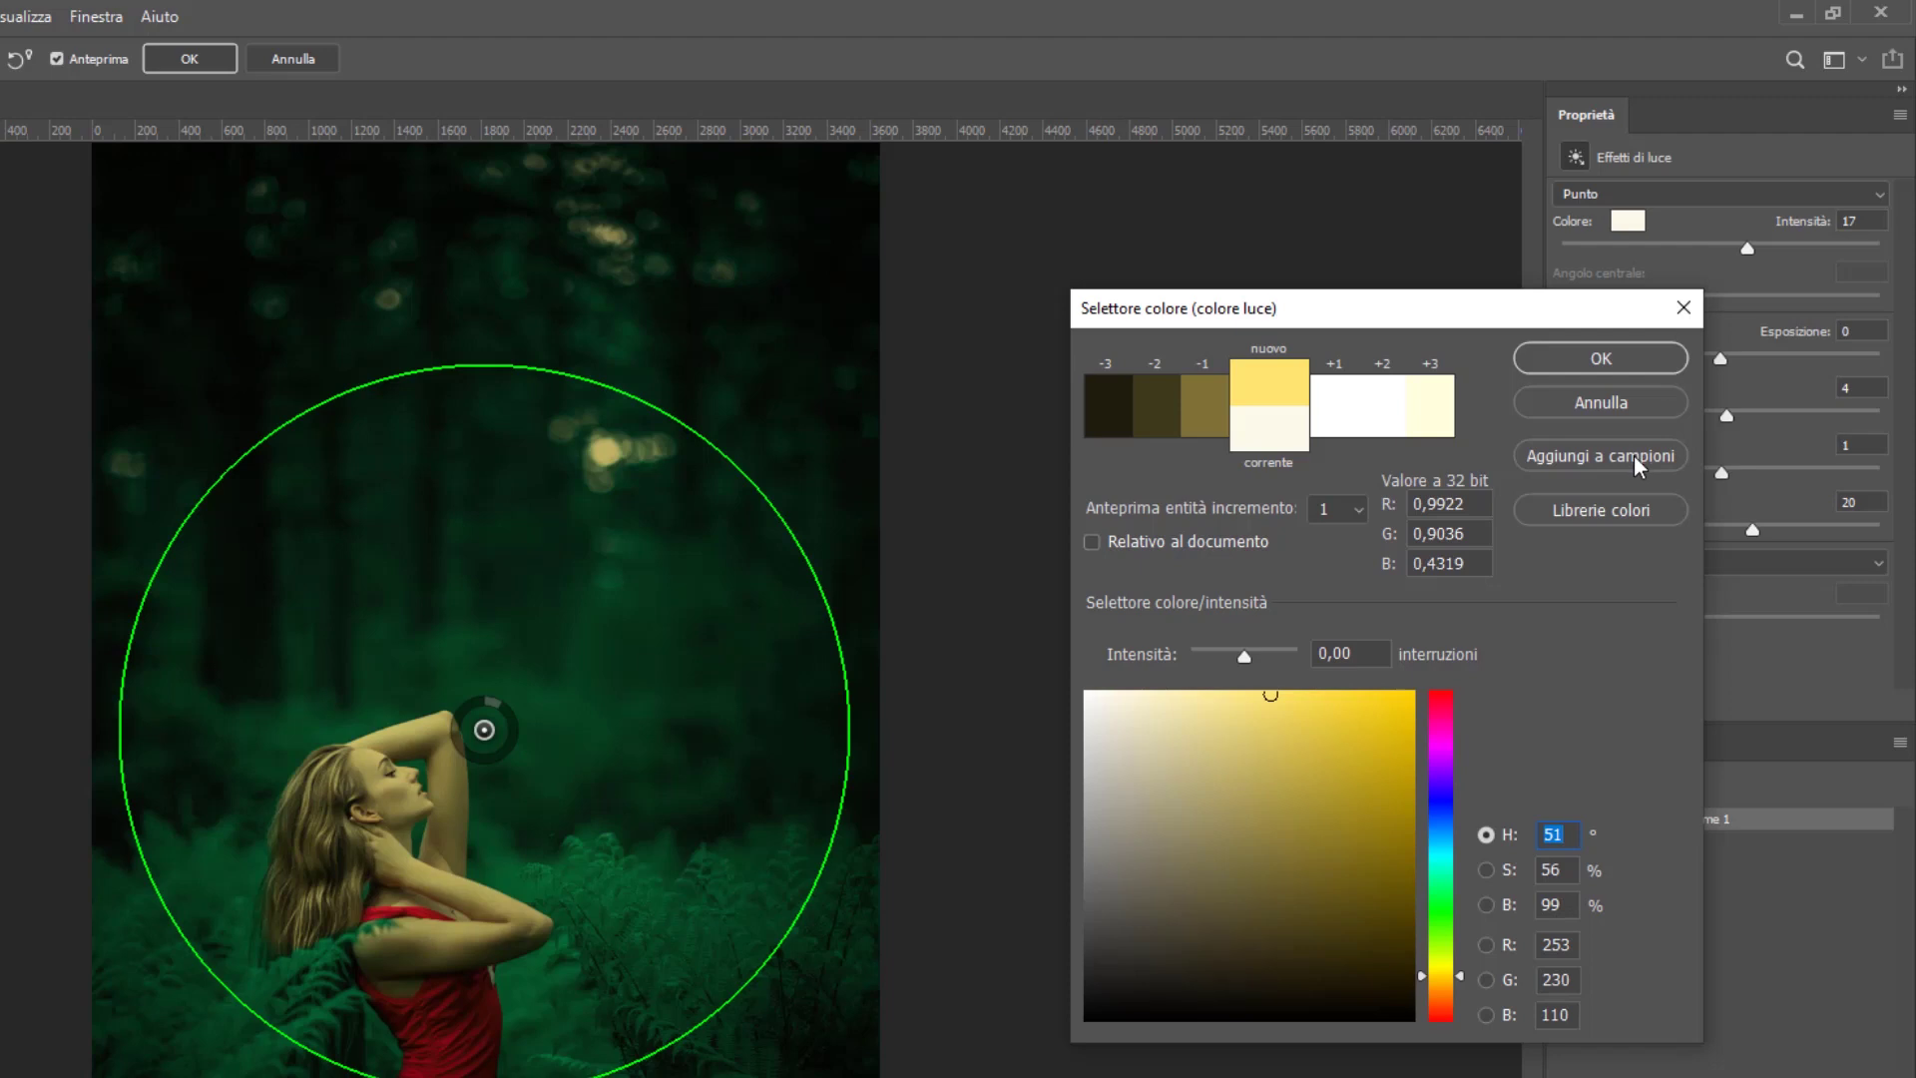
{"action": "left_click", "coordinate": [1637, 513]}
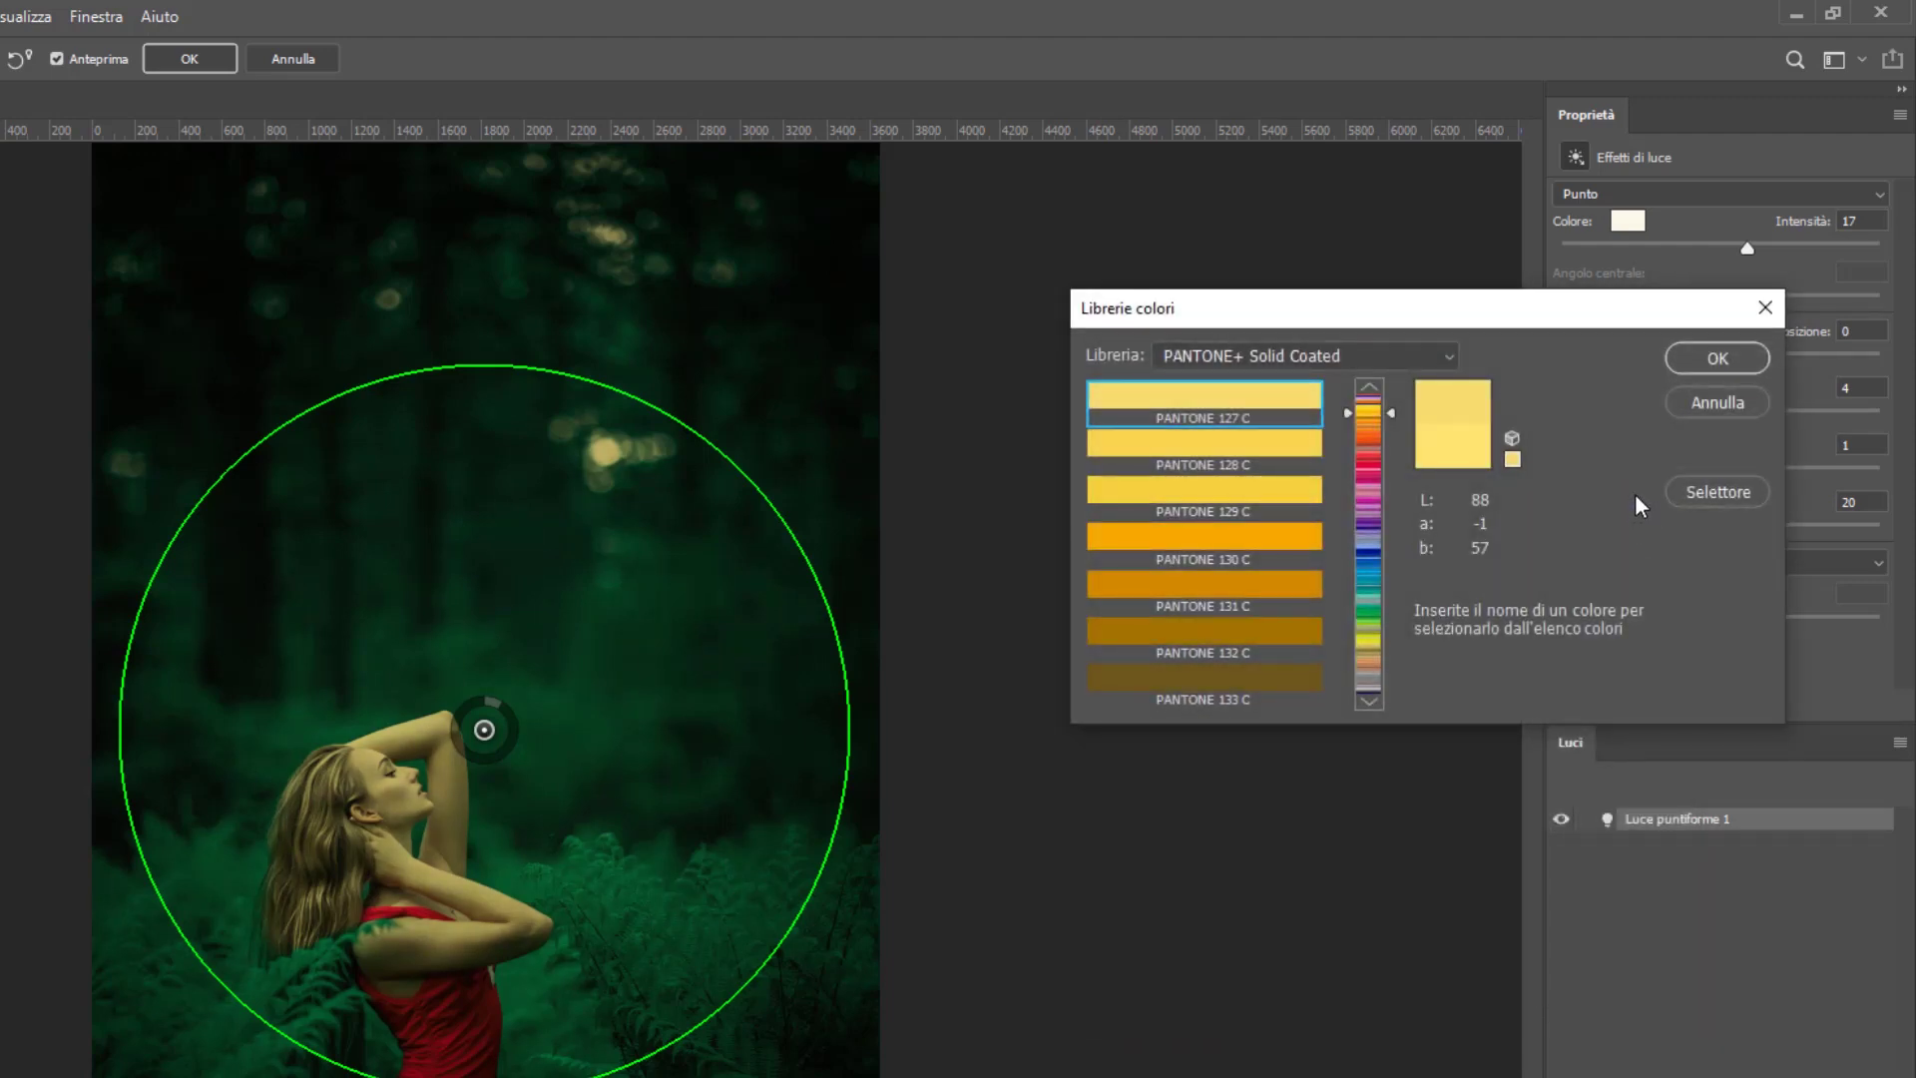
{"action": "left_click", "coordinate": [1722, 400]}
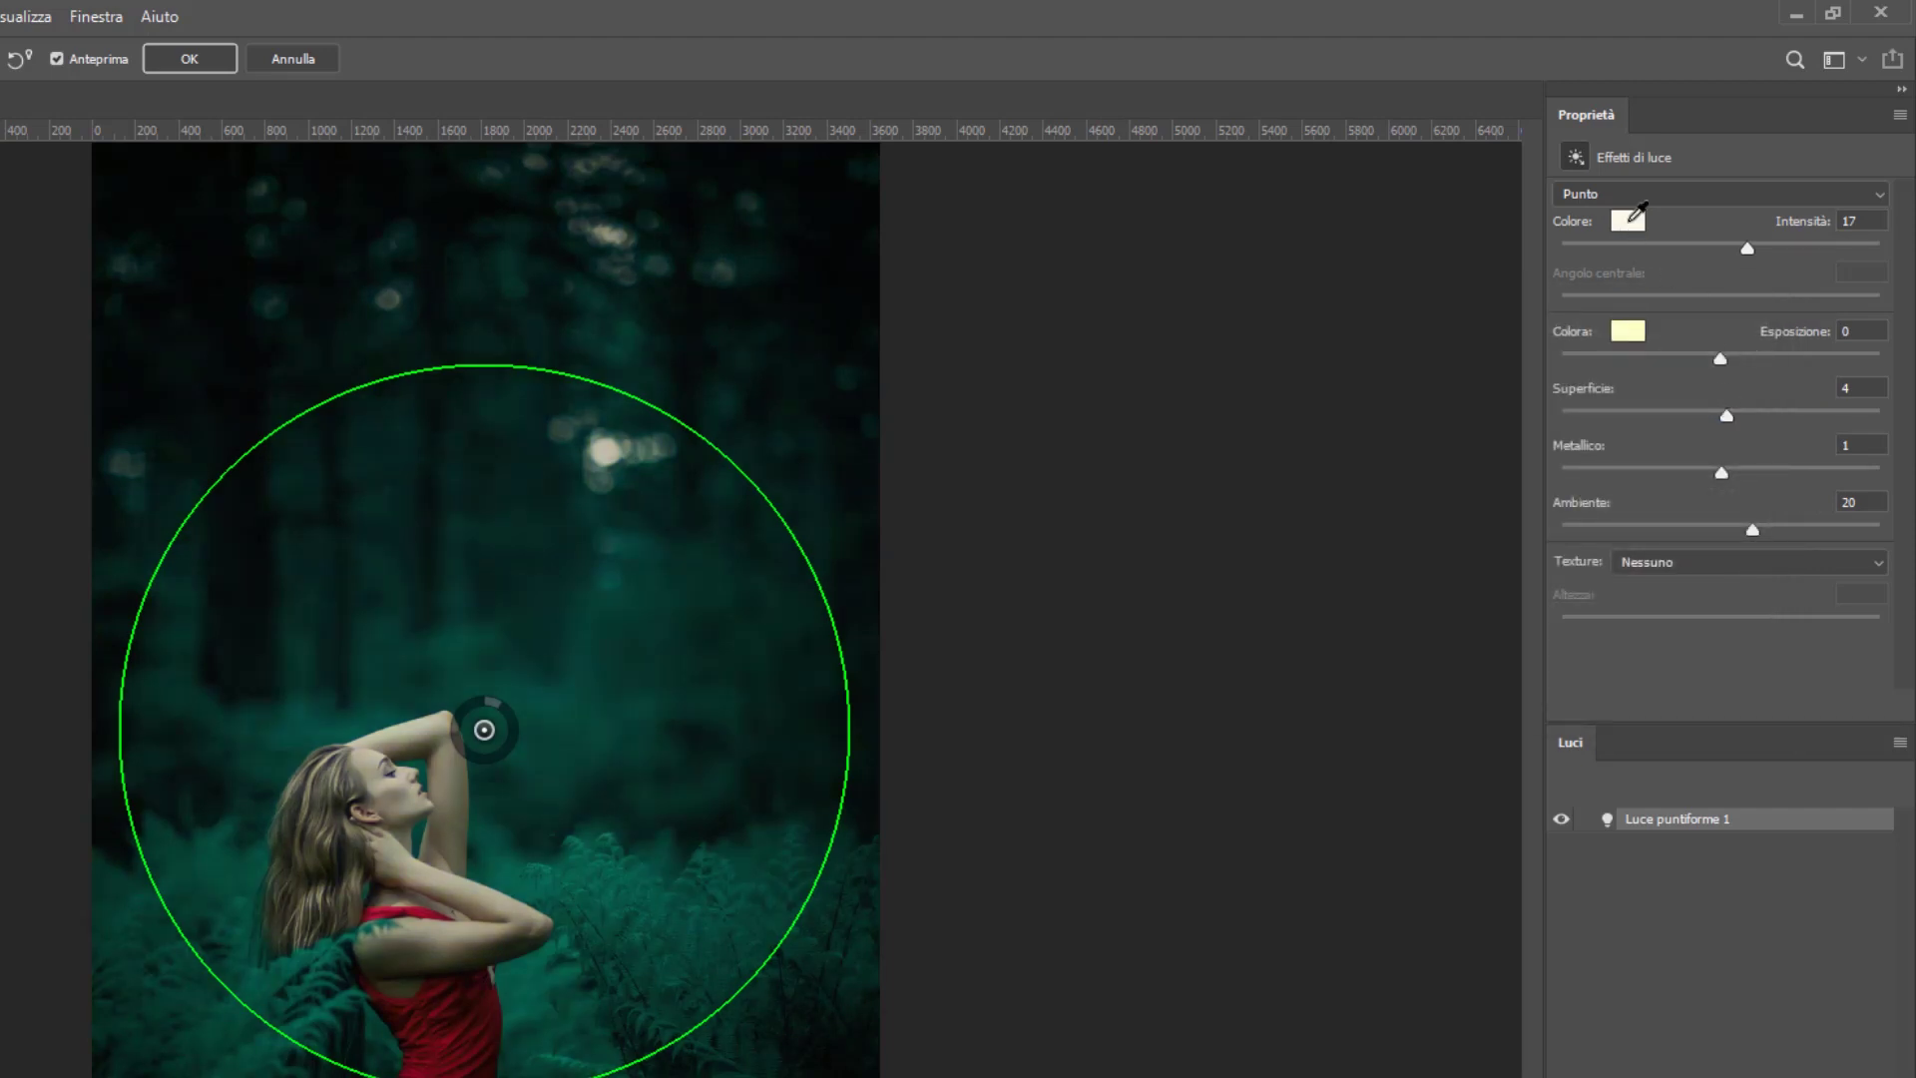
Set the light colour to soft yellow (R 252, G 232, B 127) at Intensità 24.
{"action": "left_click", "coordinate": [1629, 222]}
{"action": "left_click_drag", "start_coordinate": [1270, 704], "coordinate": [1248, 696]}
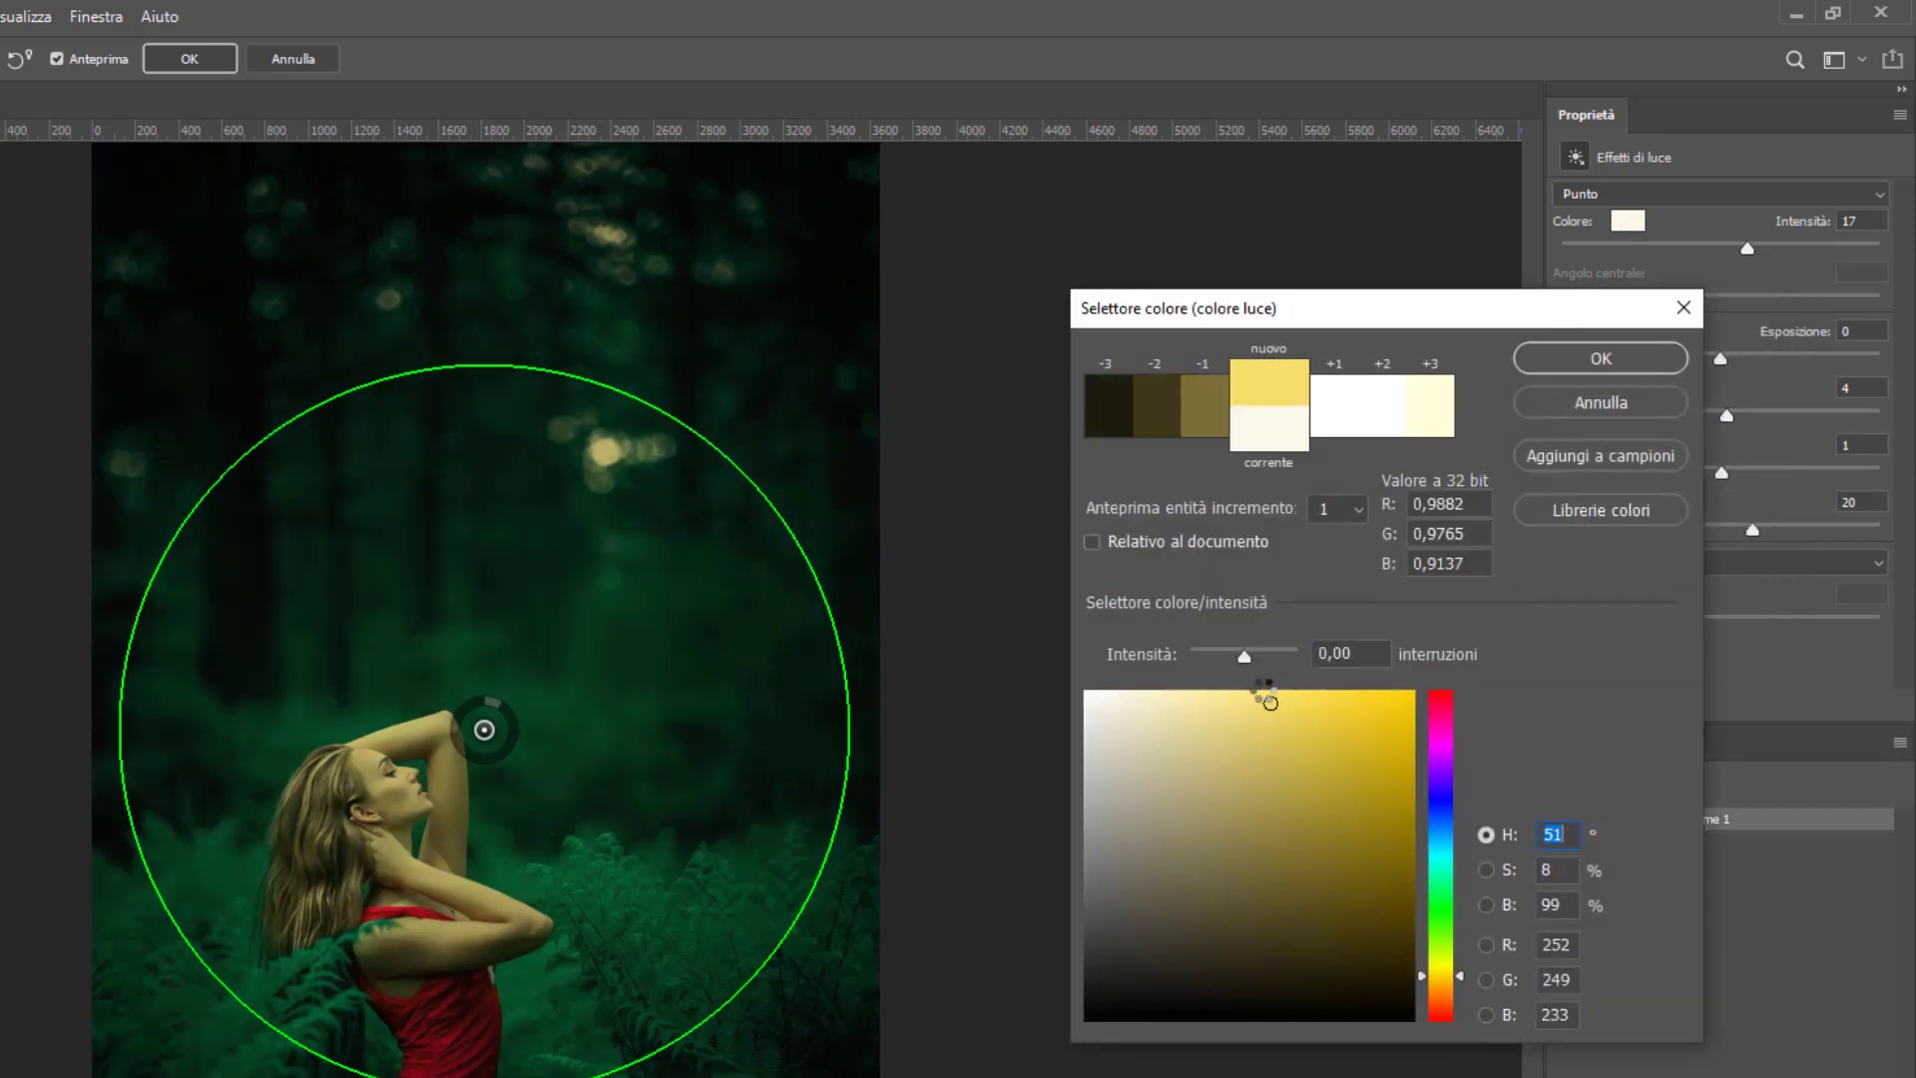
{"action": "left_click", "coordinate": [1597, 360]}
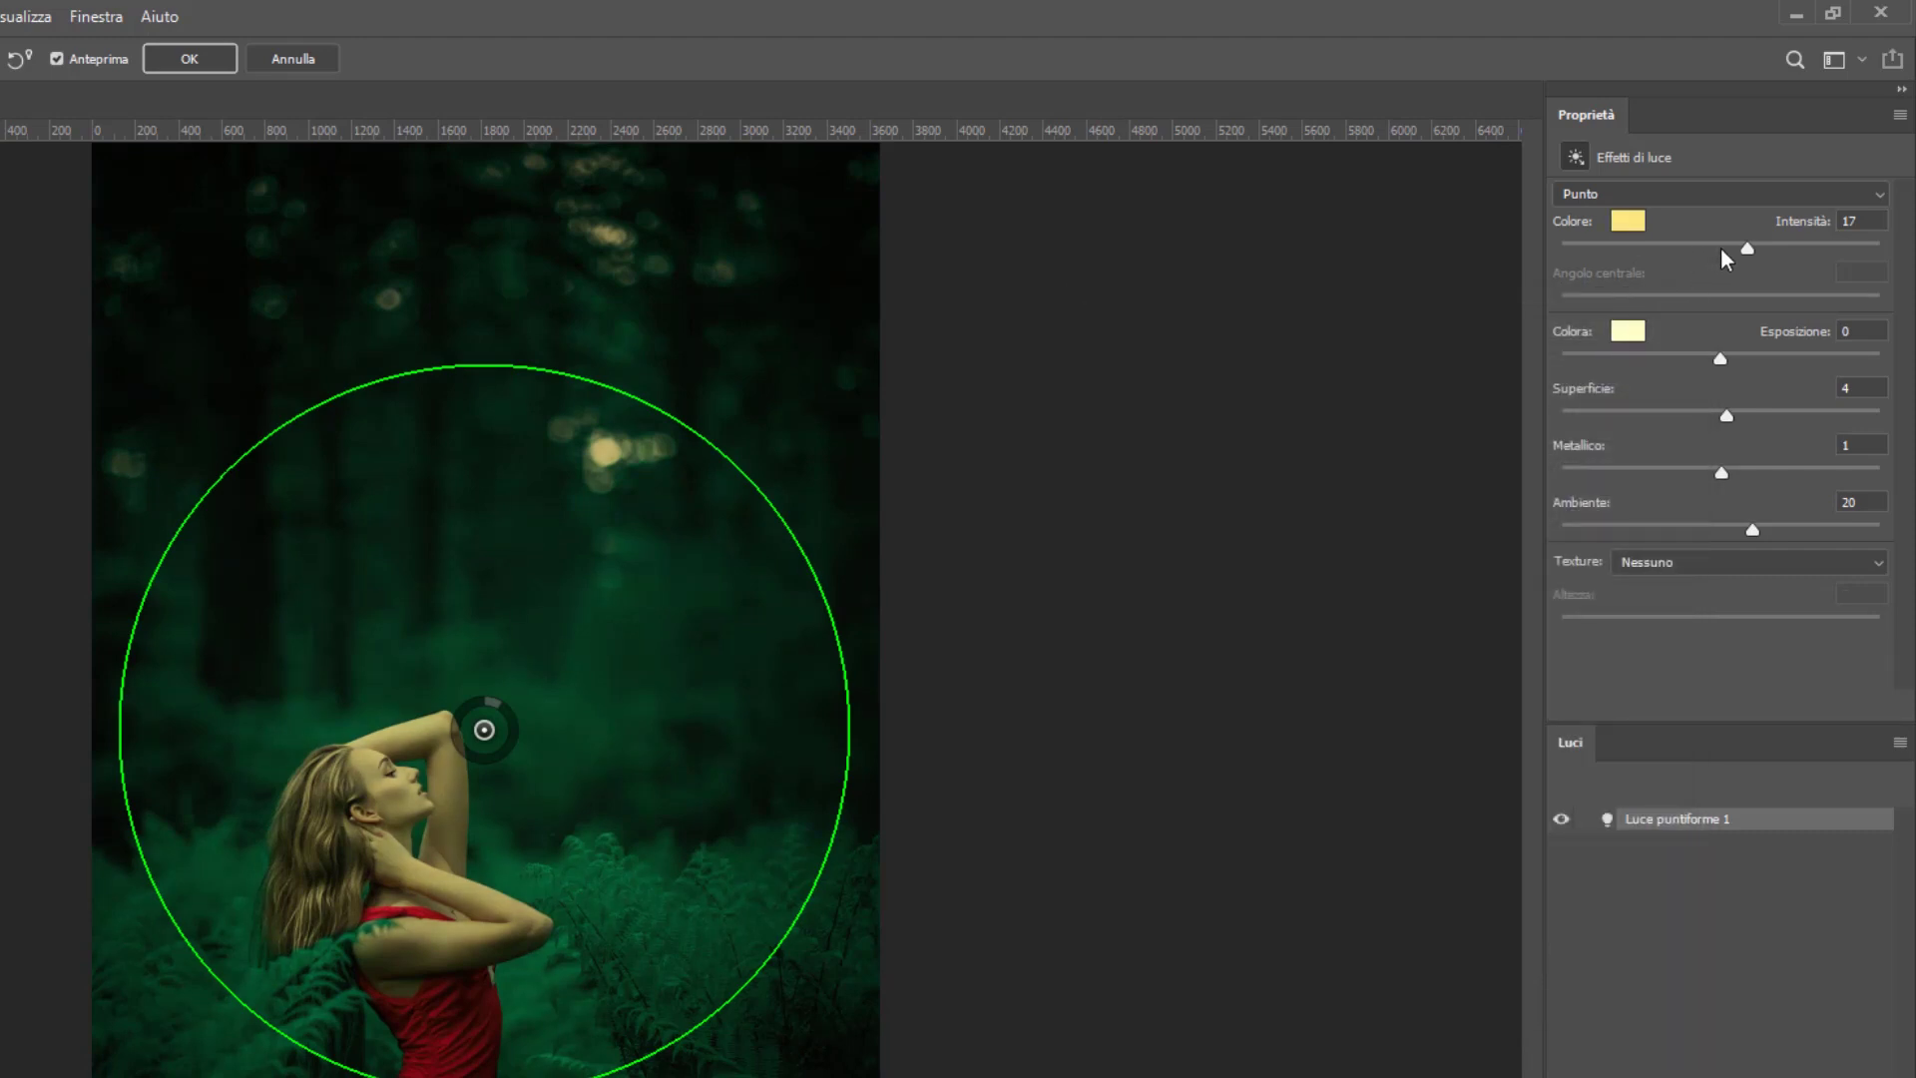
{"action": "left_click_drag", "start_coordinate": [1747, 249], "coordinate": [1759, 245]}
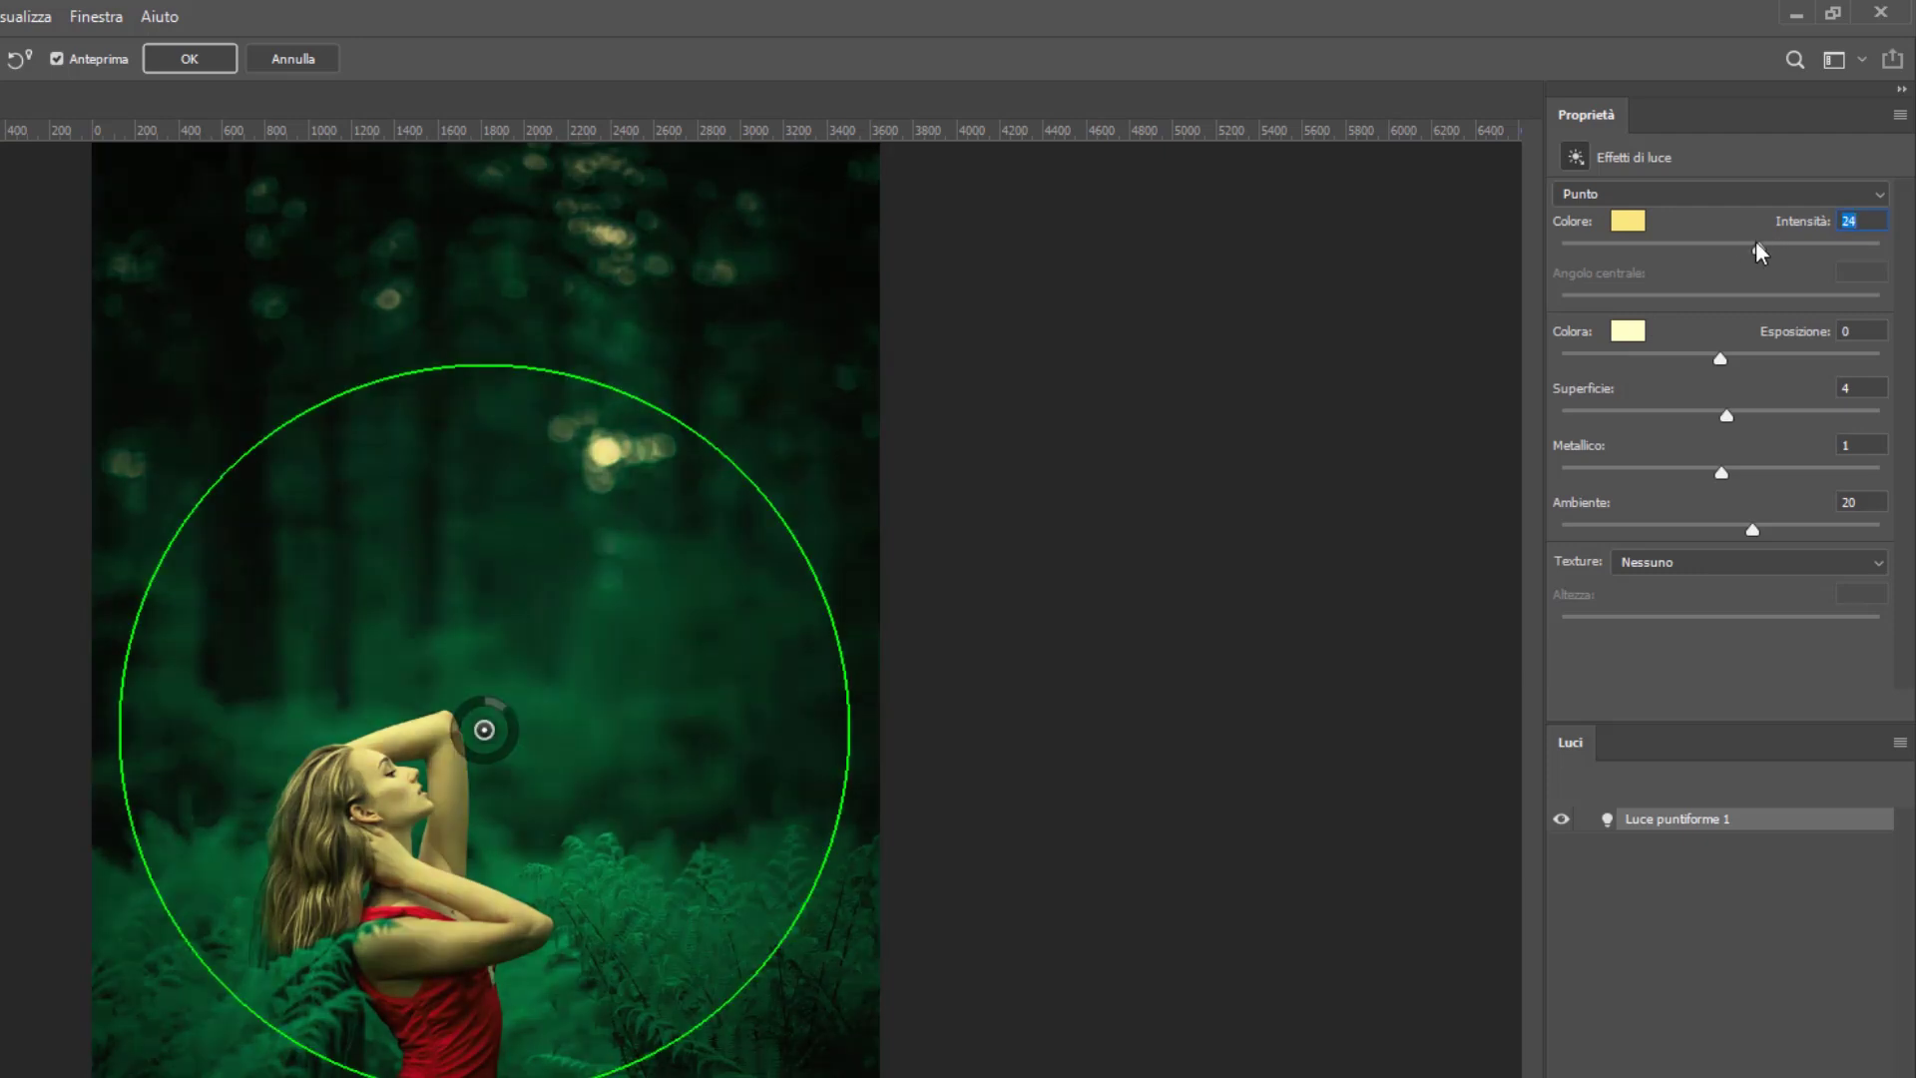
Raise Intensità to 26, make the ambient colour a richer yellow, and set Esposizione 10.
{"action": "left_click_drag", "start_coordinate": [1756, 247], "coordinate": [1762, 249]}
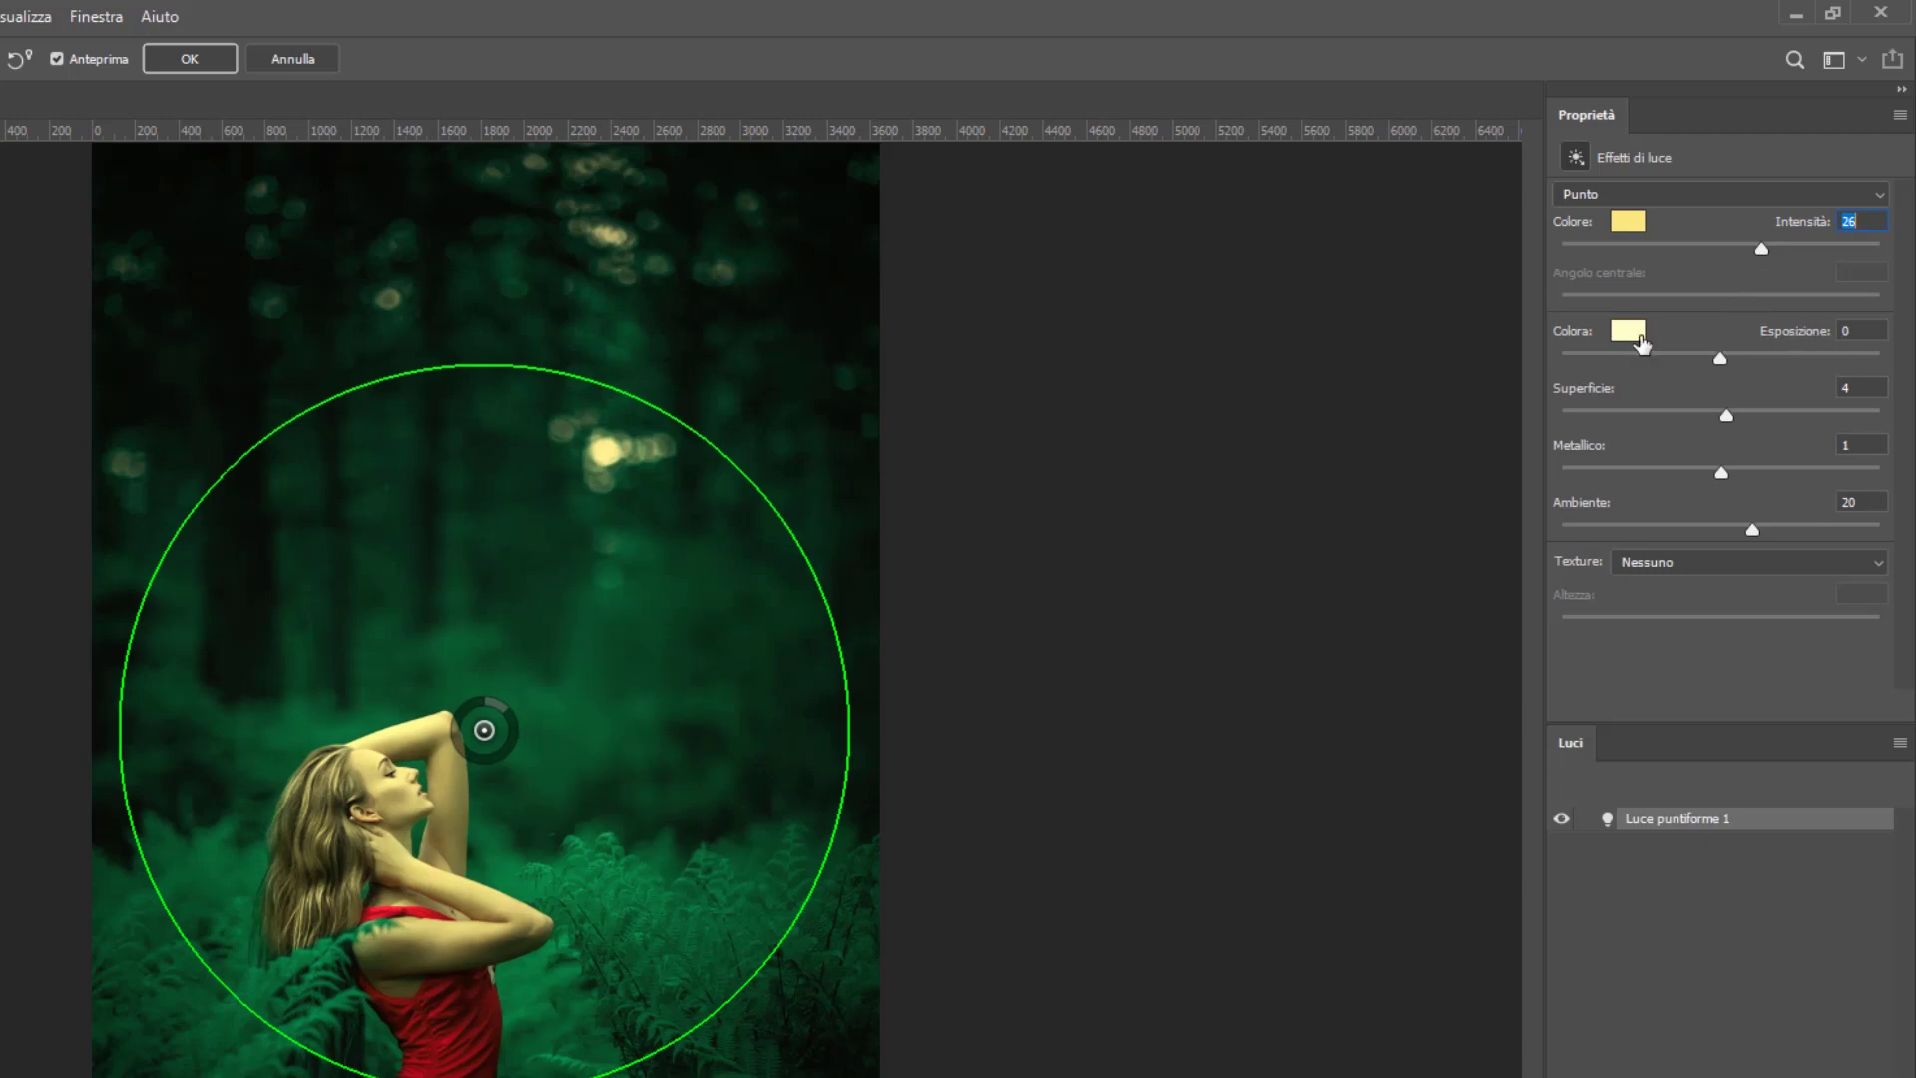
{"action": "left_click", "coordinate": [1642, 345]}
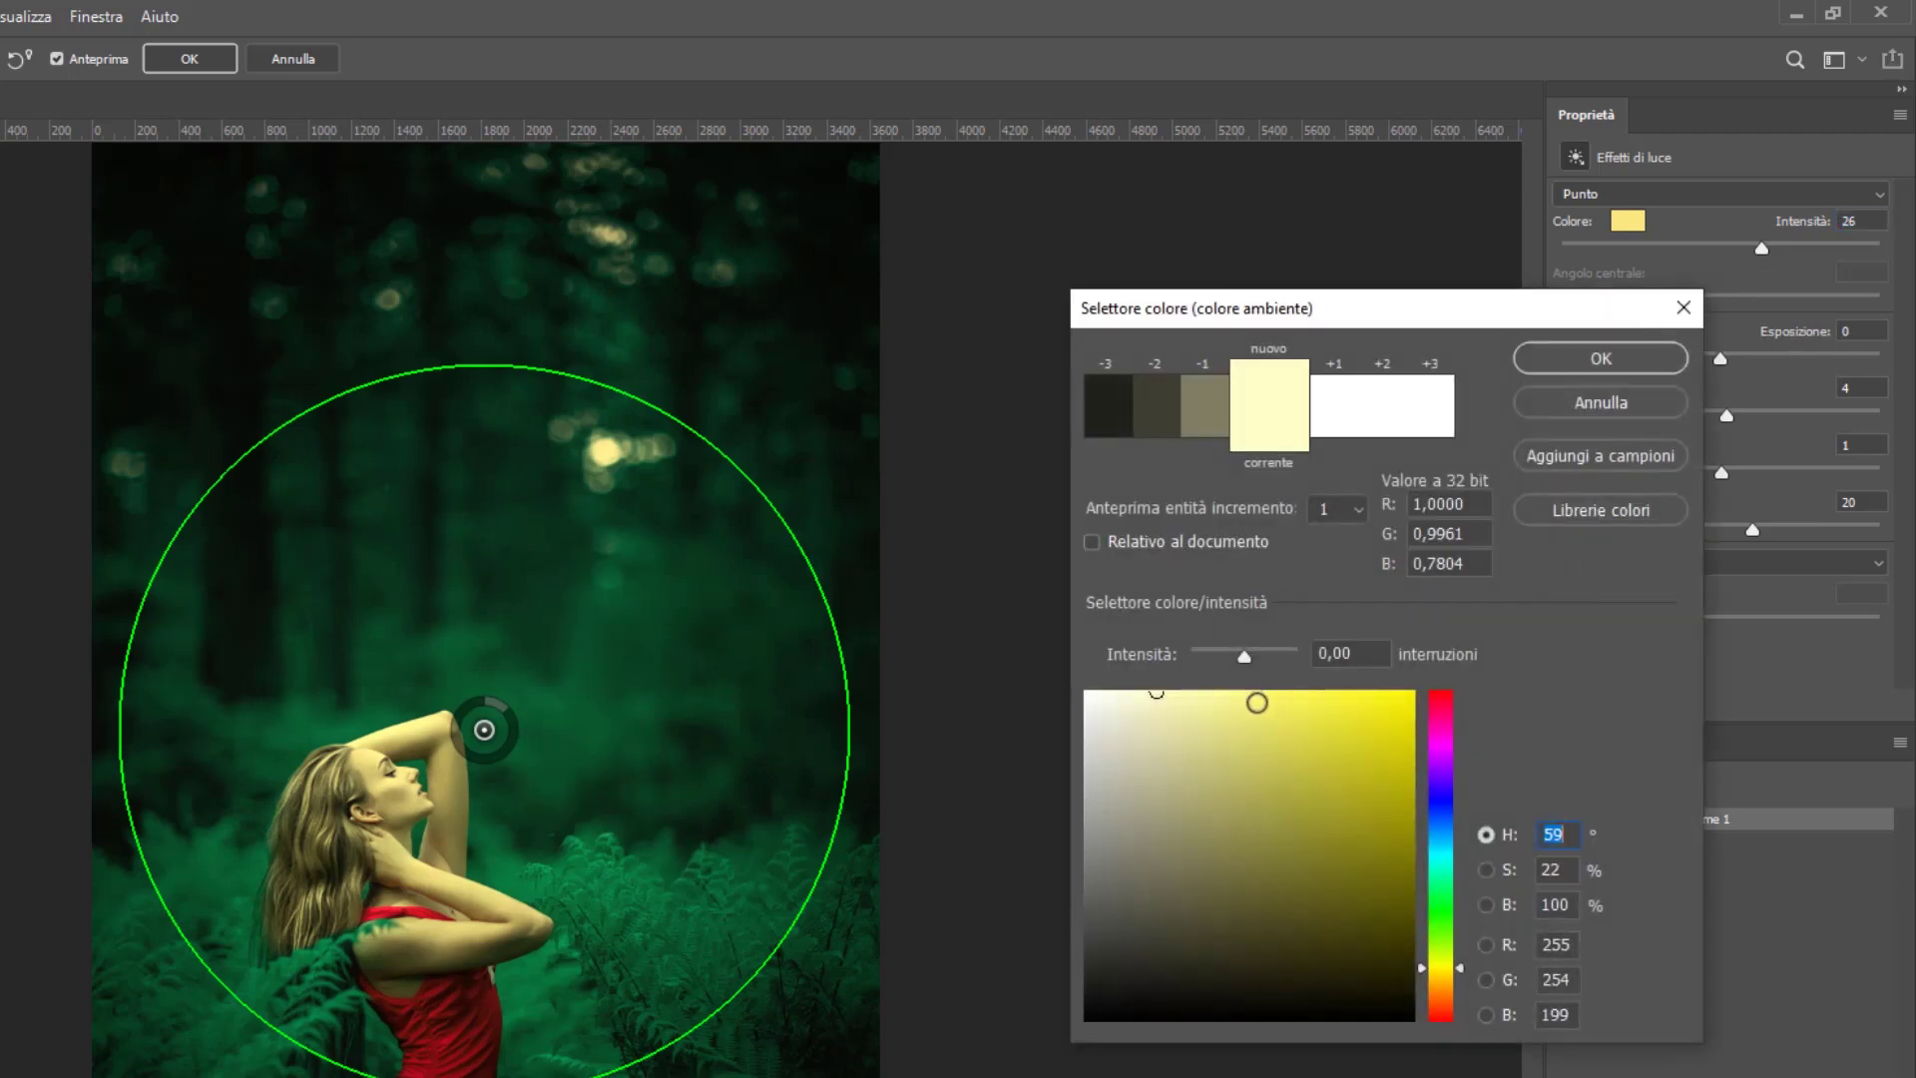
{"action": "left_click_drag", "start_coordinate": [1254, 698], "coordinate": [1233, 698]}
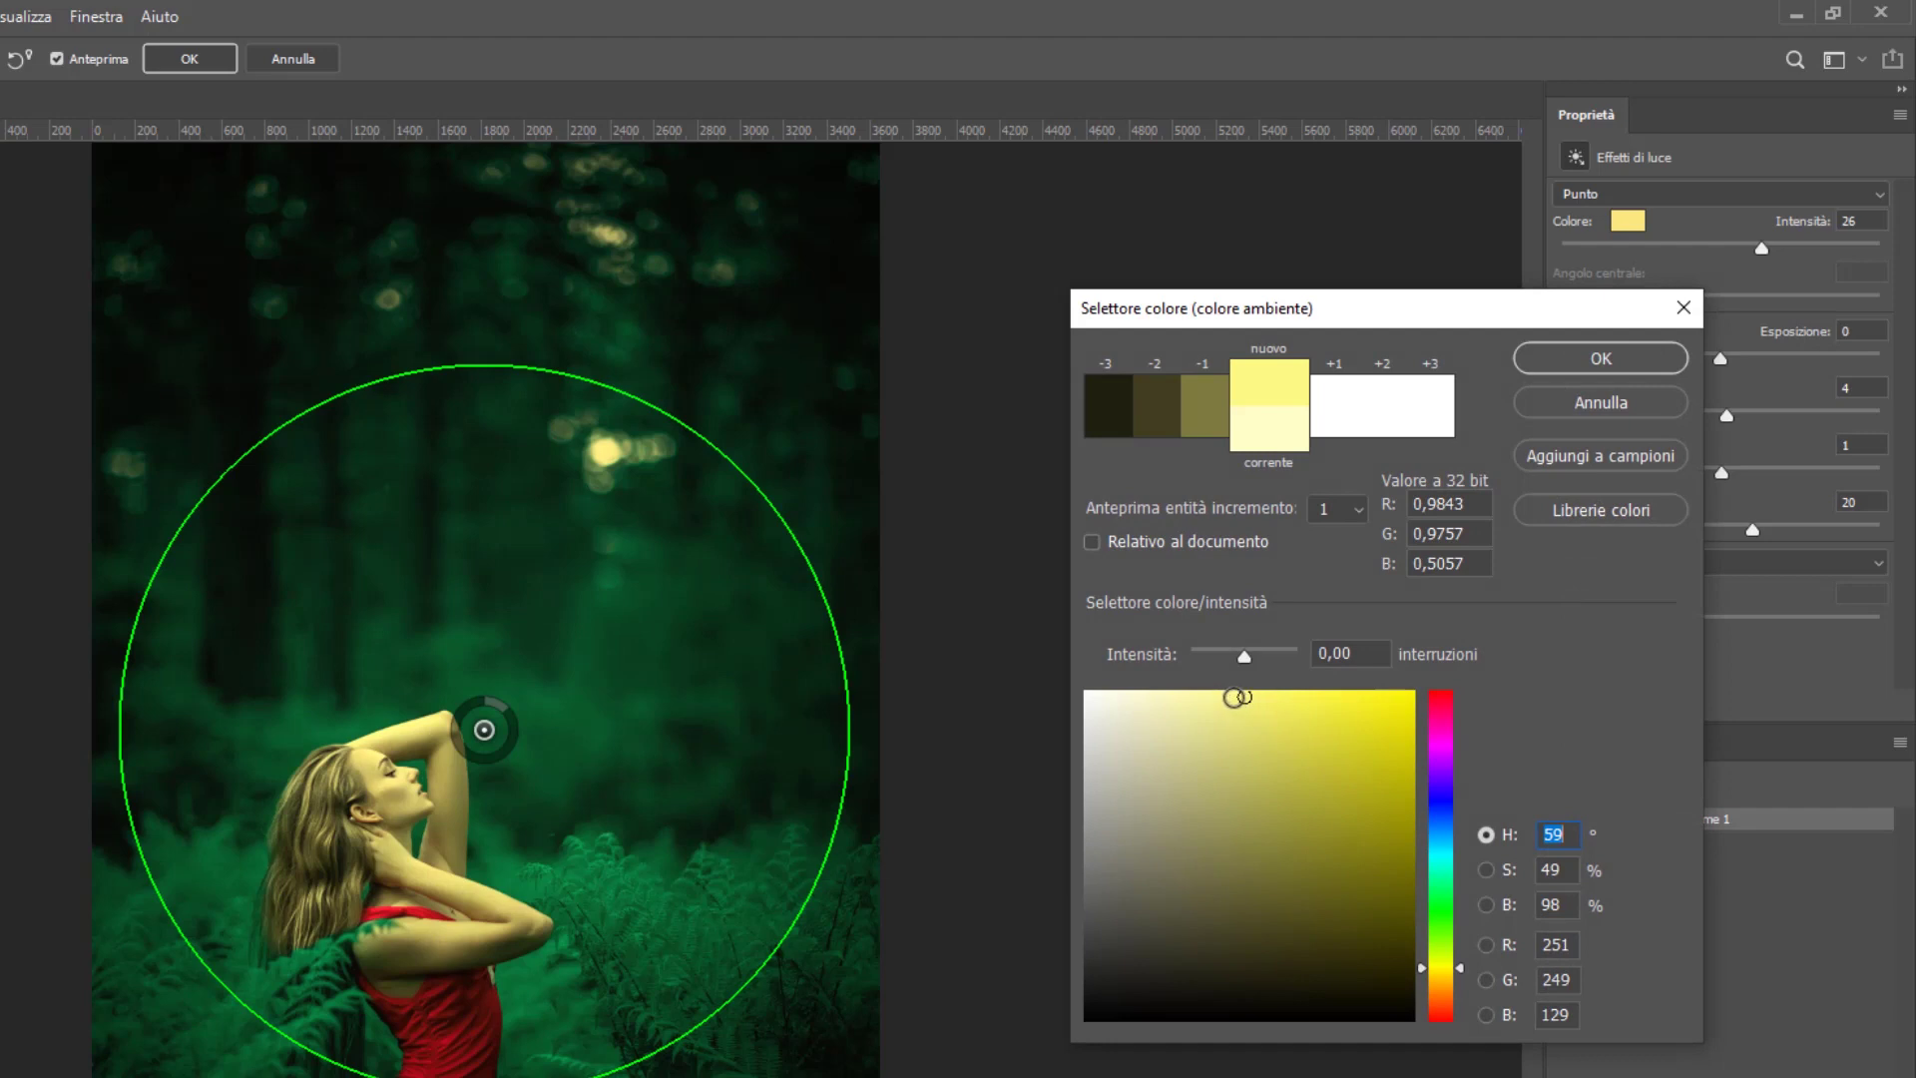
{"action": "left_click", "coordinate": [1575, 361]}
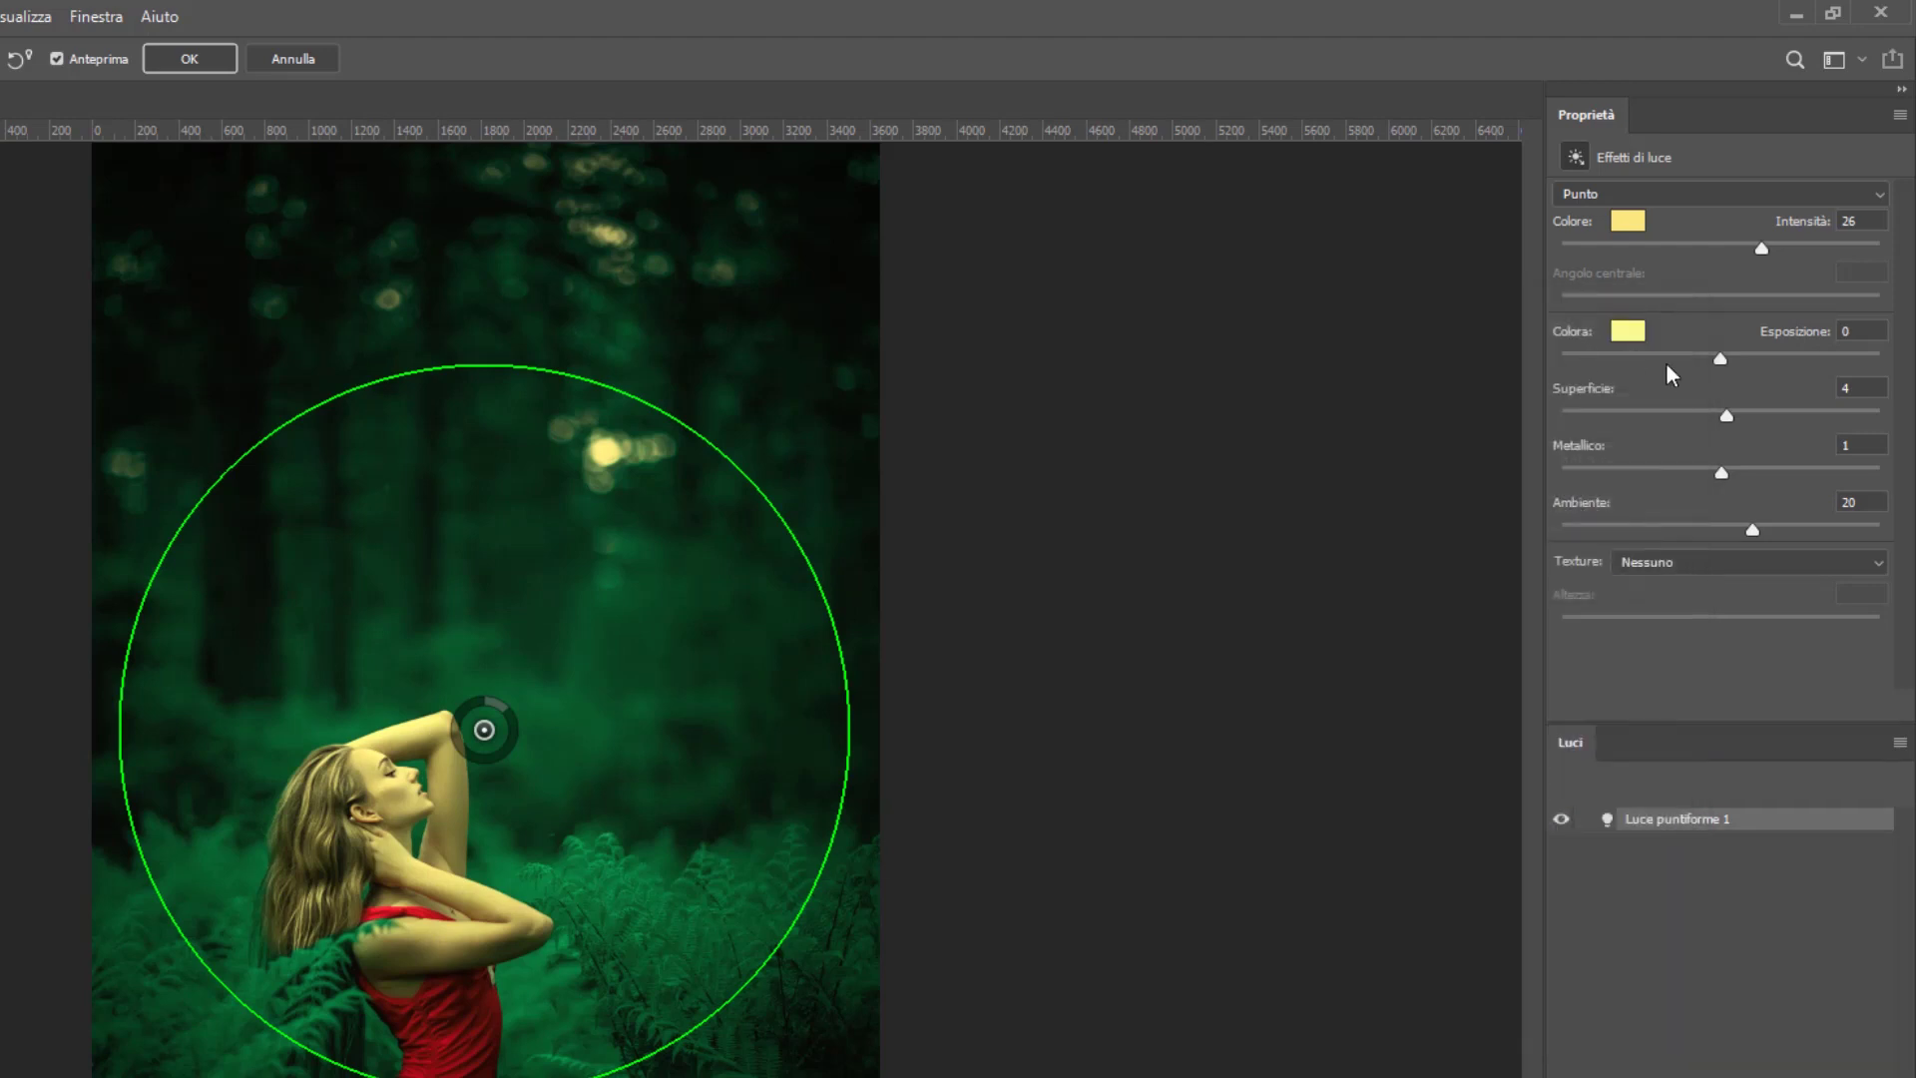
{"action": "mouse_move", "coordinate": [1730, 357]}
{"action": "left_mouse_down"}
{"action": "mouse_move", "coordinate": [1694, 413]}
{"action": "mouse_move", "coordinate": [1779, 414]}
{"action": "mouse_move", "coordinate": [1685, 417]}
{"action": "mouse_move", "coordinate": [1764, 414]}
{"action": "left_mouse_up"}
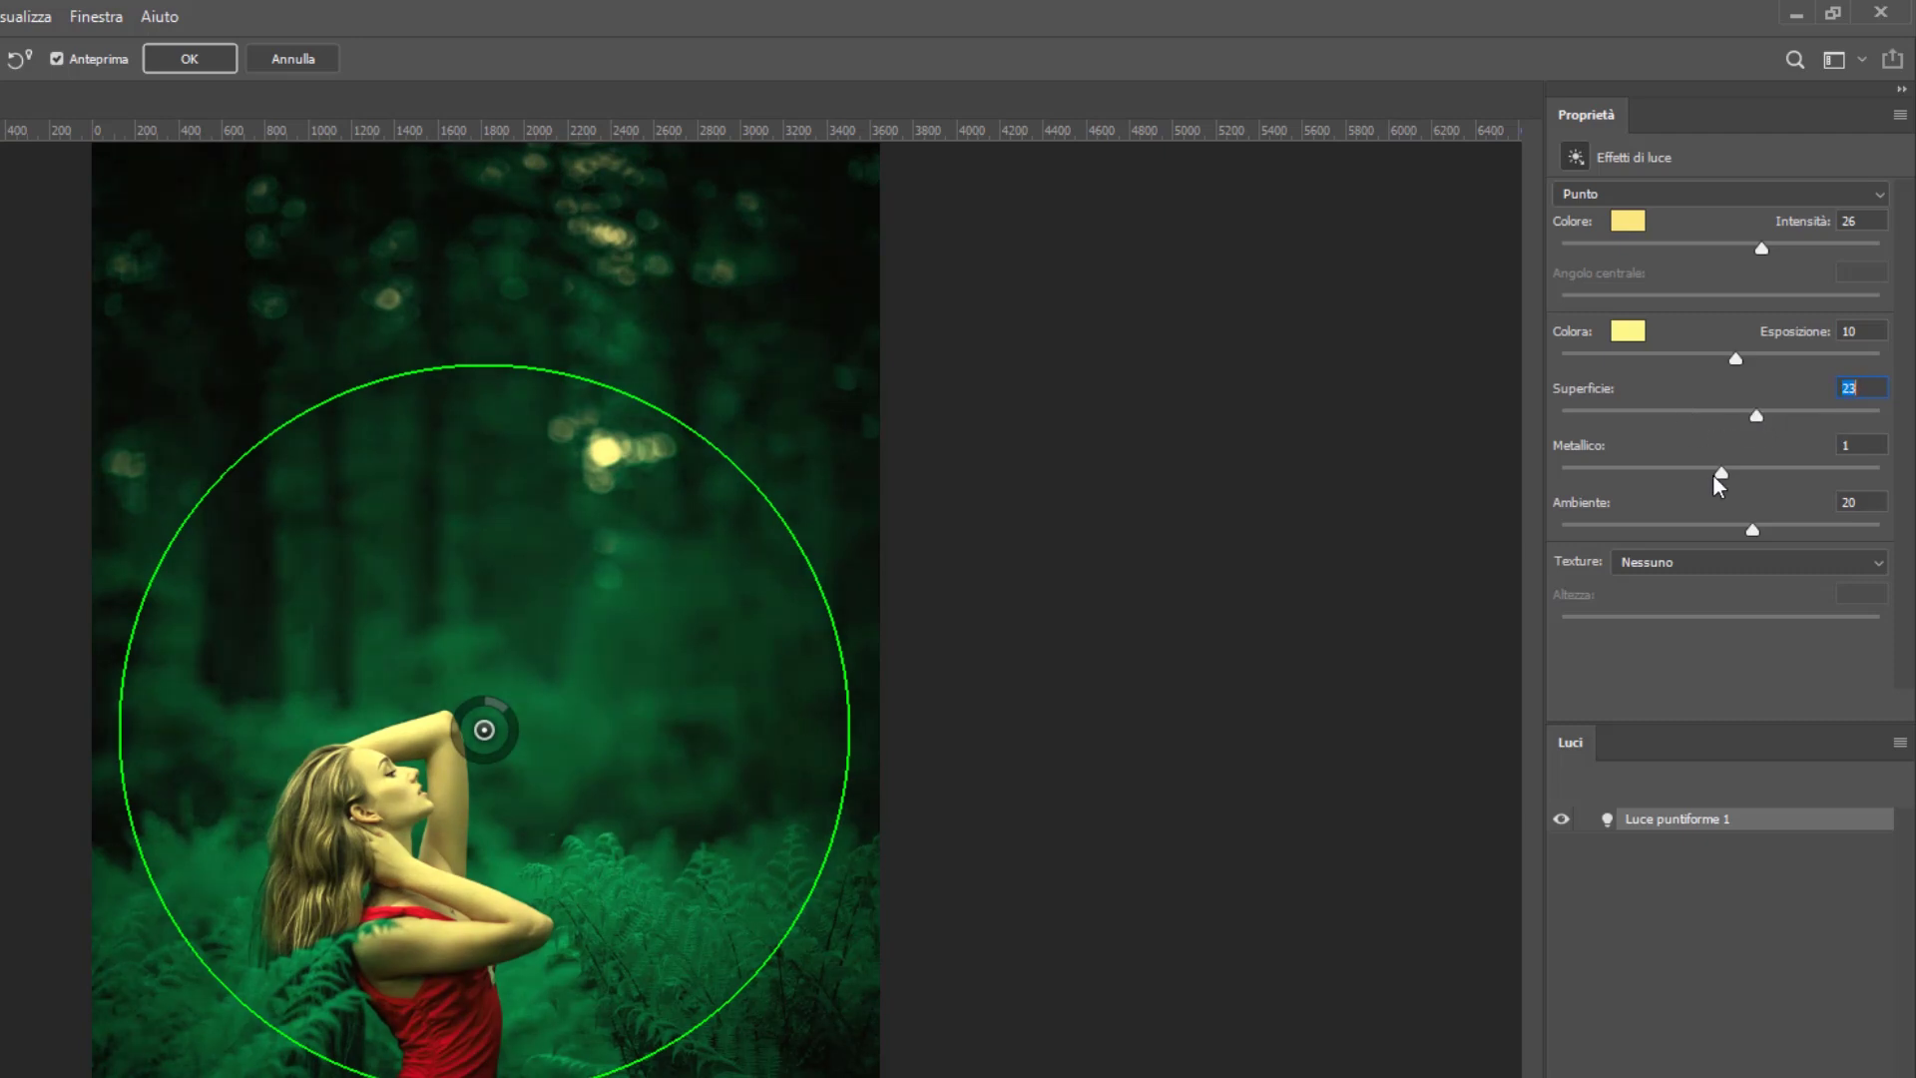
Lower Metallico to -53 and settle the Ambiente slider at 15.
{"action": "left_click_drag", "start_coordinate": [1715, 477], "coordinate": [1614, 471]}
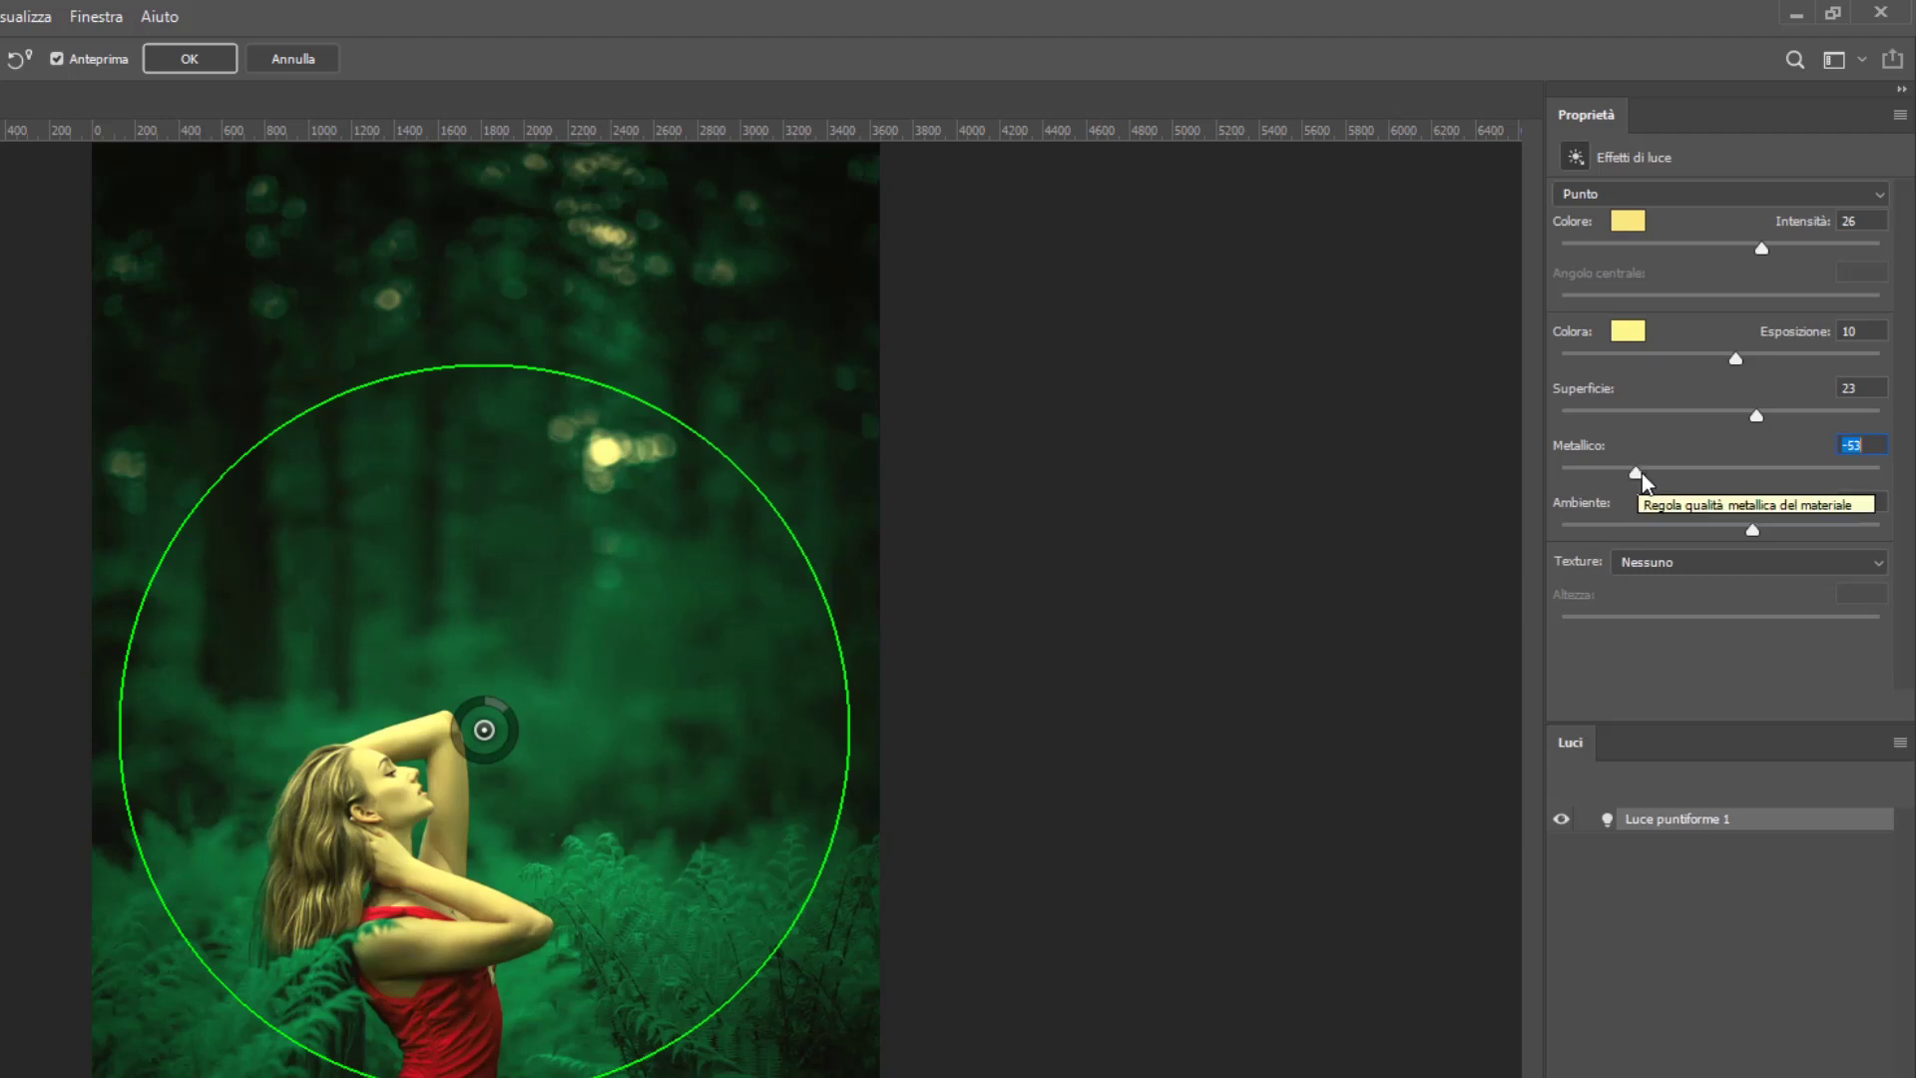
{"action": "mouse_move", "coordinate": [1753, 529]}
{"action": "left_mouse_down"}
{"action": "mouse_move", "coordinate": [1797, 526]}
{"action": "mouse_move", "coordinate": [1656, 533]}
{"action": "left_mouse_up"}
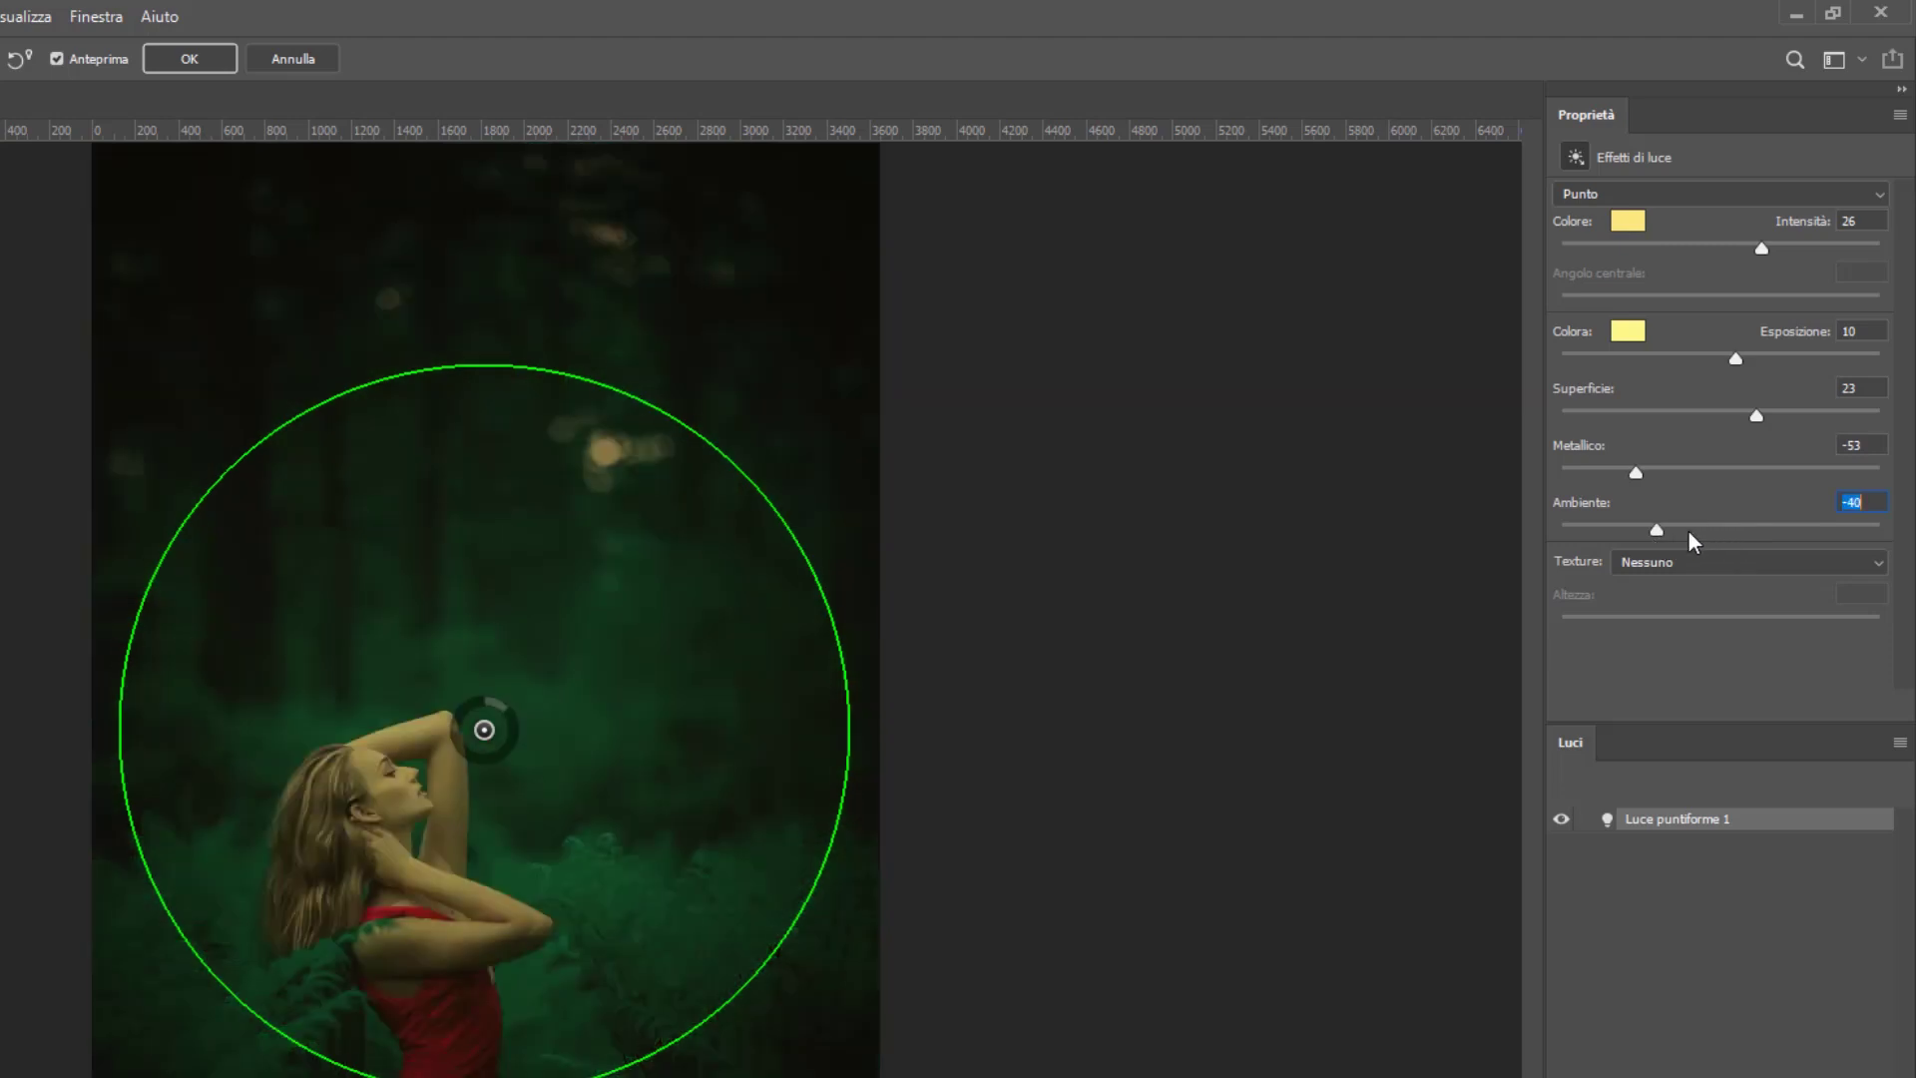
{"action": "left_click_drag", "start_coordinate": [1685, 530], "coordinate": [1735, 530]}
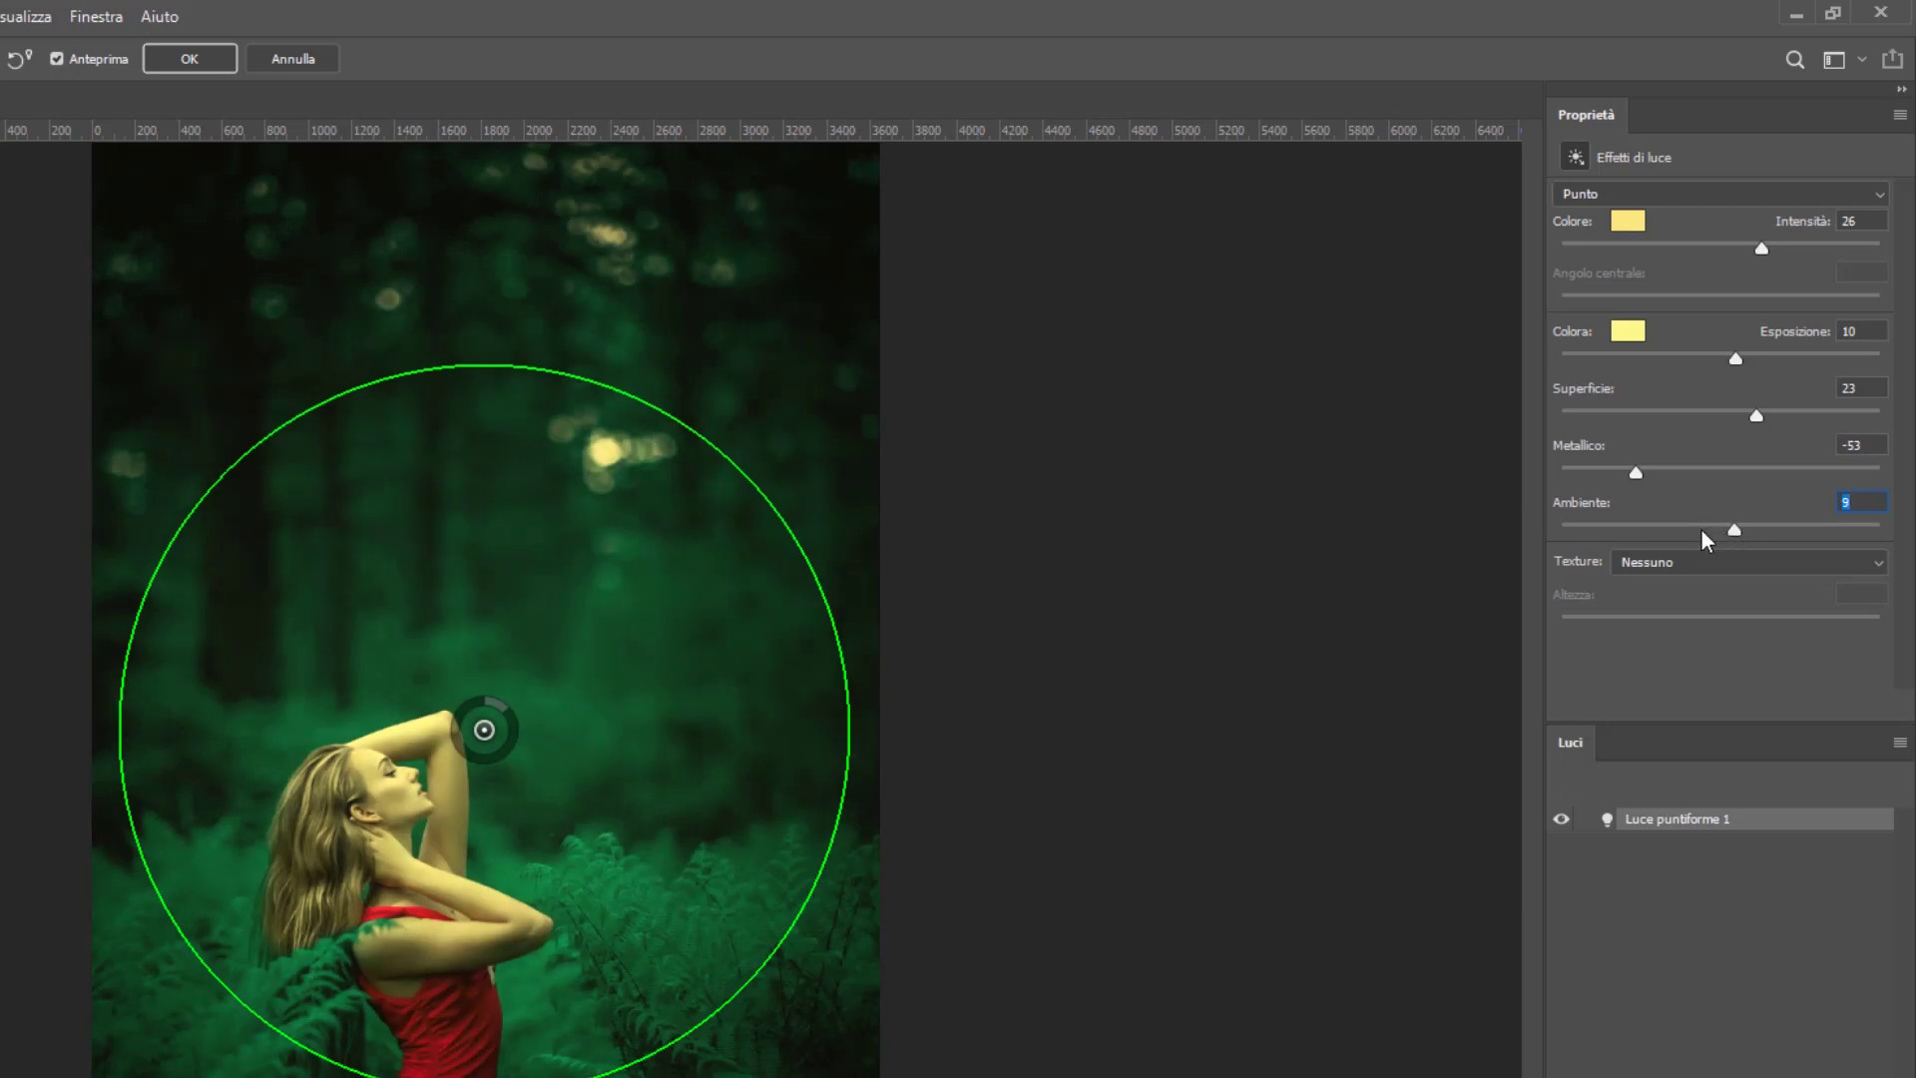
{"action": "left_click", "coordinate": [1698, 530]}
{"action": "left_click", "coordinate": [1733, 530]}
{"action": "left_click", "coordinate": [1746, 530]}
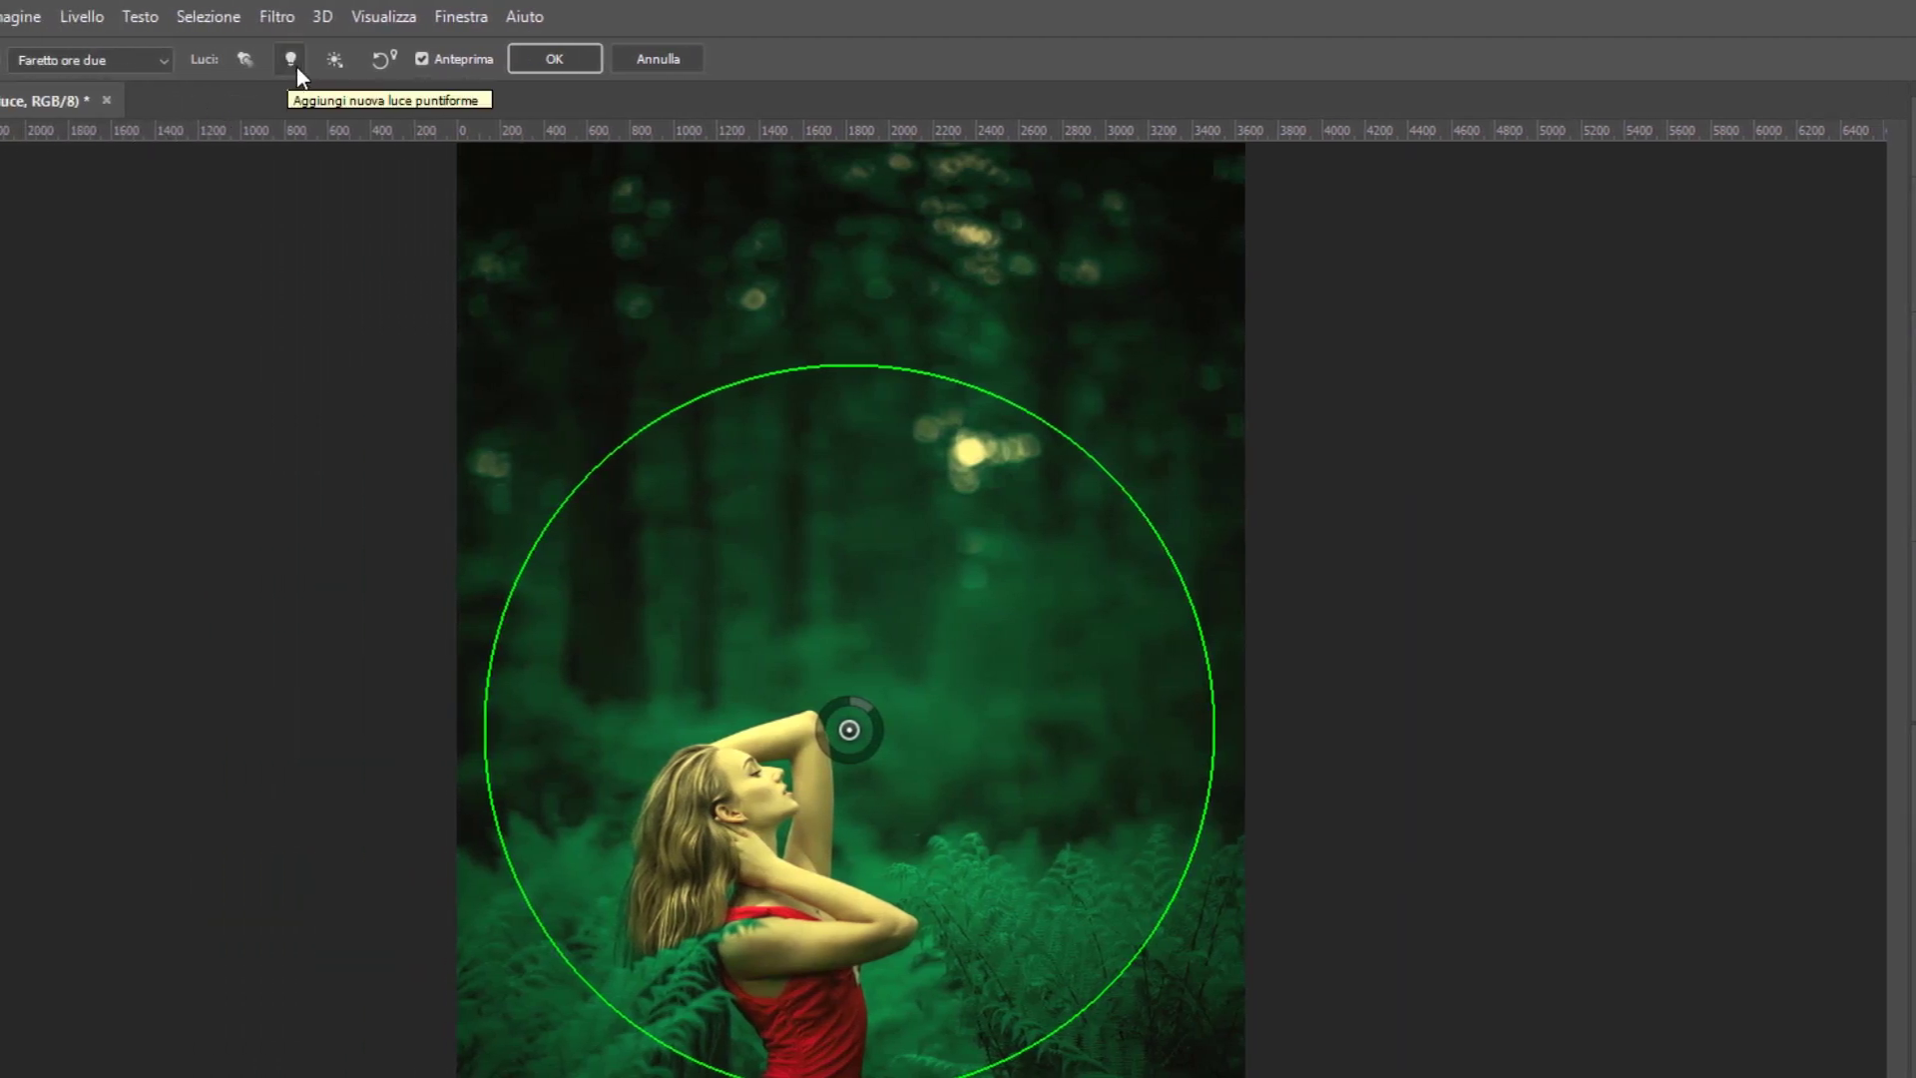
Add Luce puntiforme 2 and drag it up into the trees above the woman.
{"action": "left_click", "coordinate": [289, 60]}
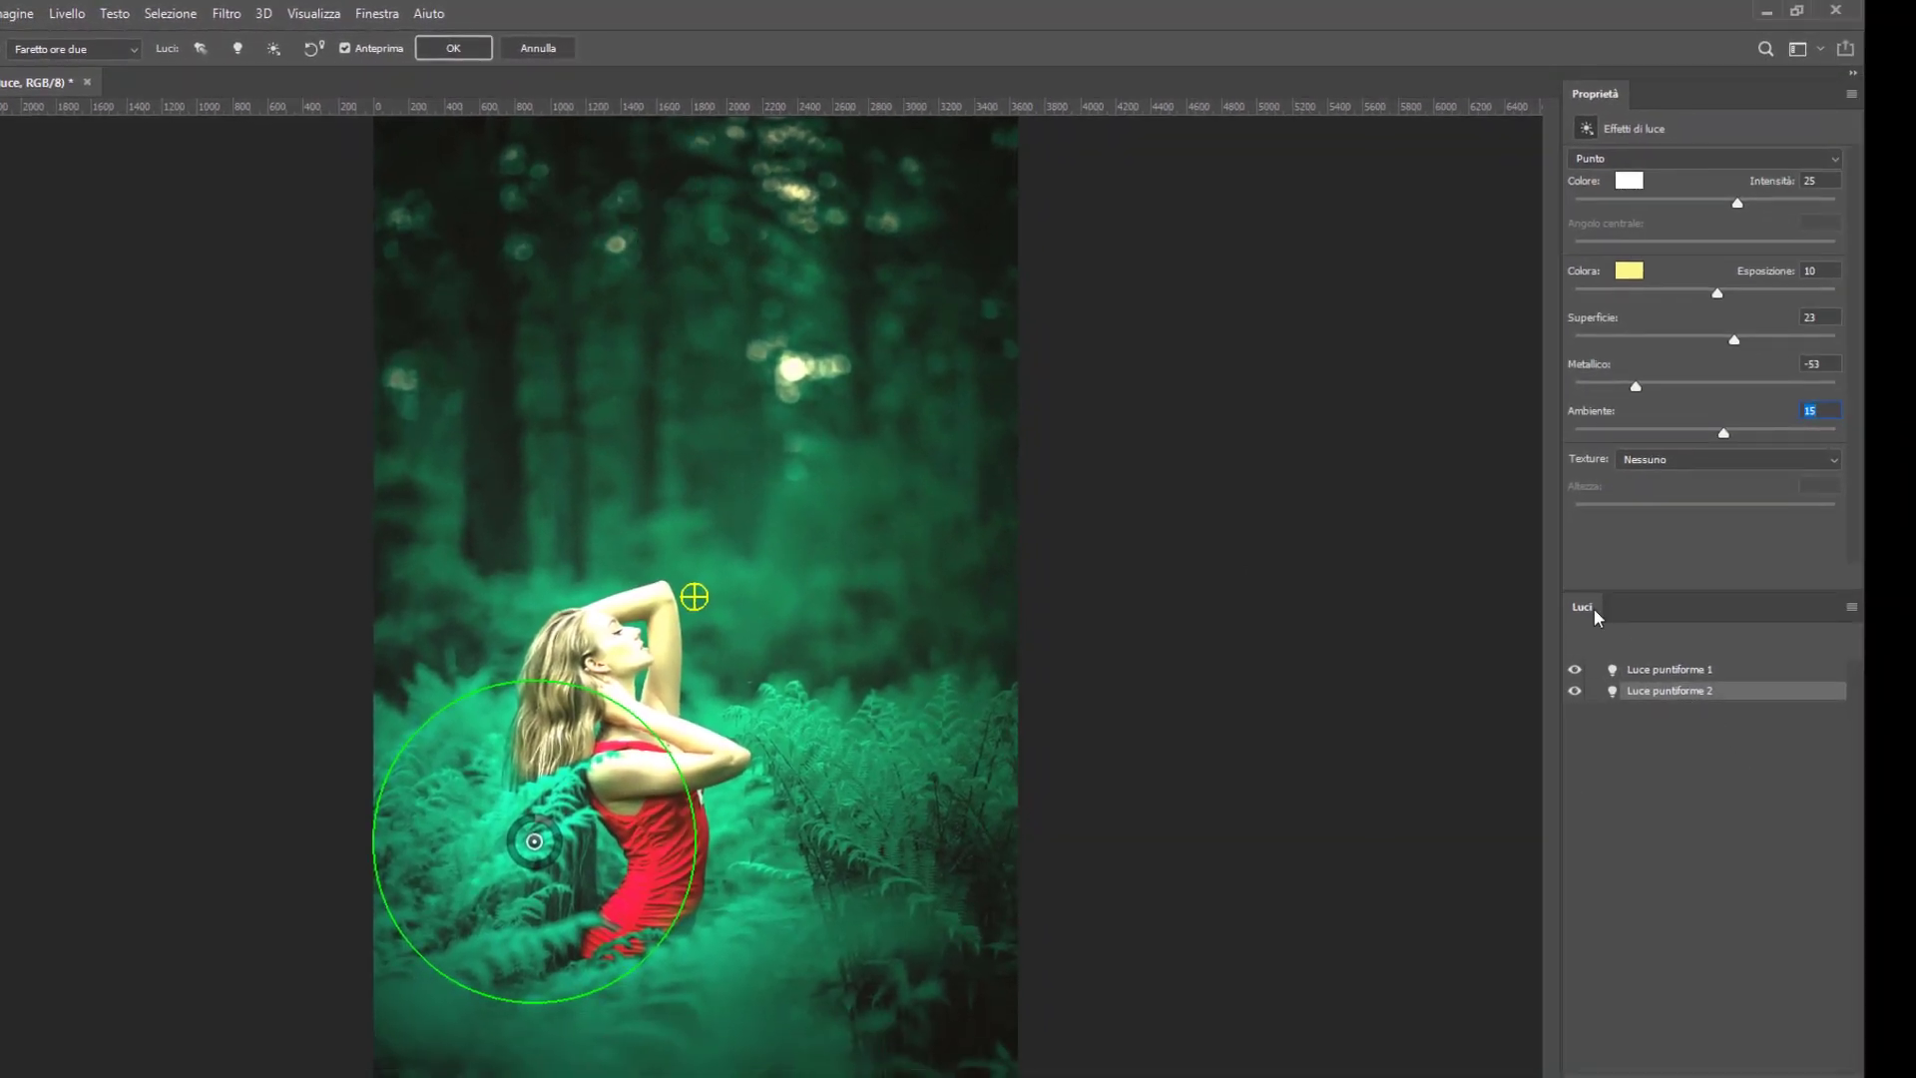
{"action": "double_click", "coordinate": [1693, 697]}
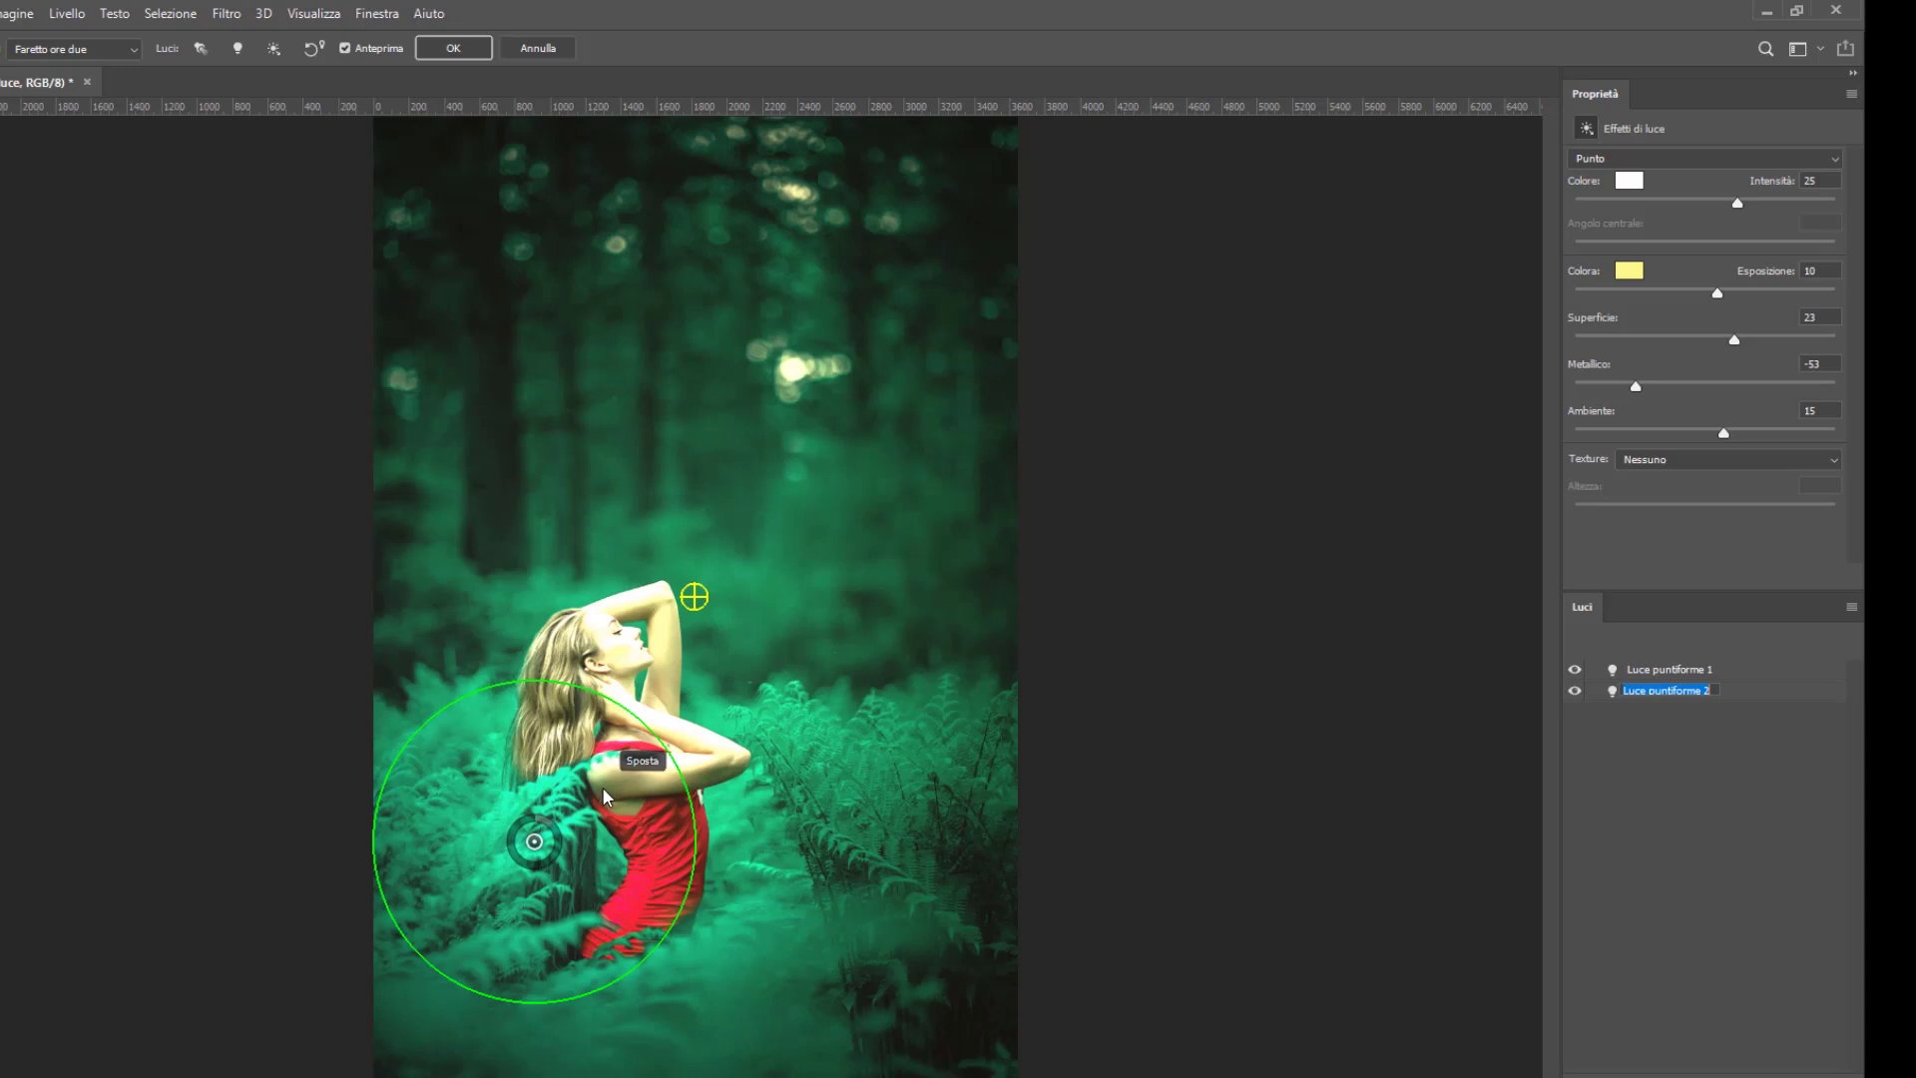
{"action": "left_click_drag", "start_coordinate": [605, 784], "coordinate": [625, 233]}
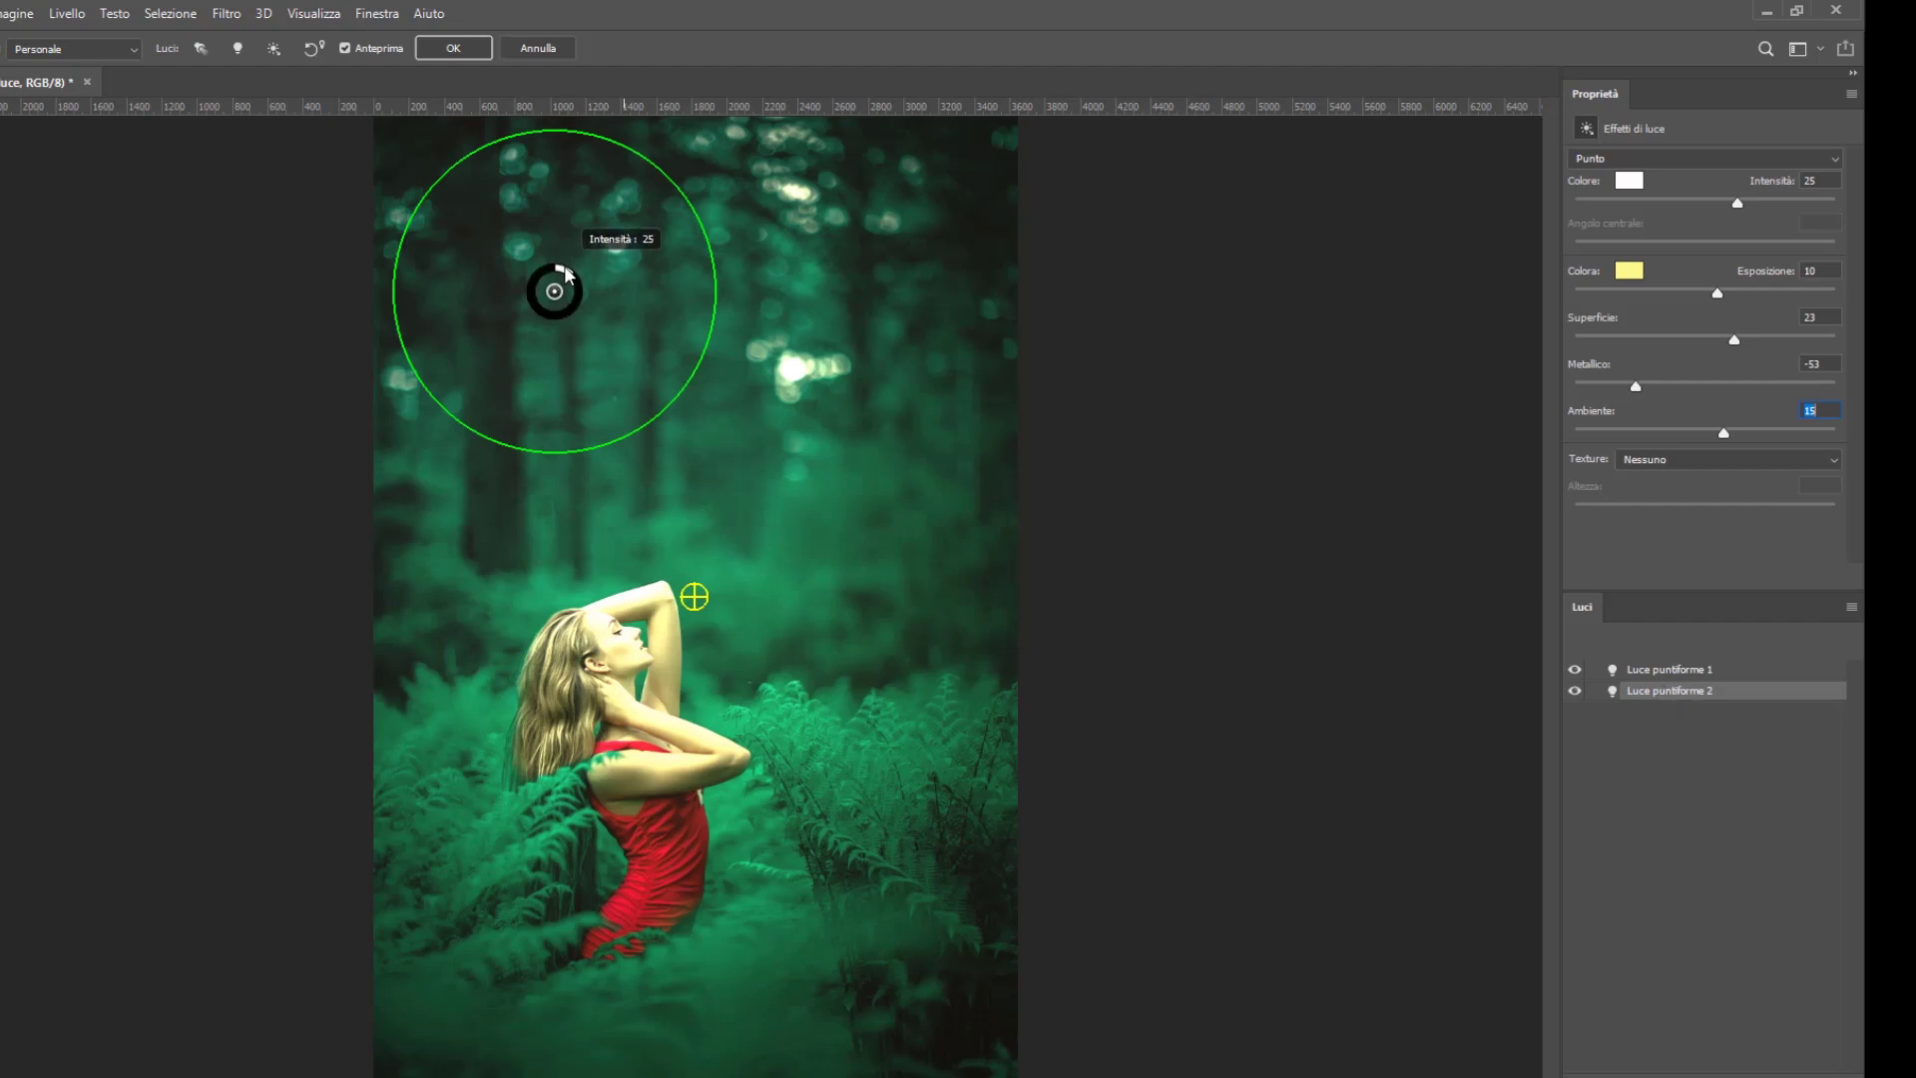
Raise the second light's intensity and shift it slightly right, then reselect it.
{"action": "left_click_drag", "start_coordinate": [561, 268], "coordinate": [572, 272]}
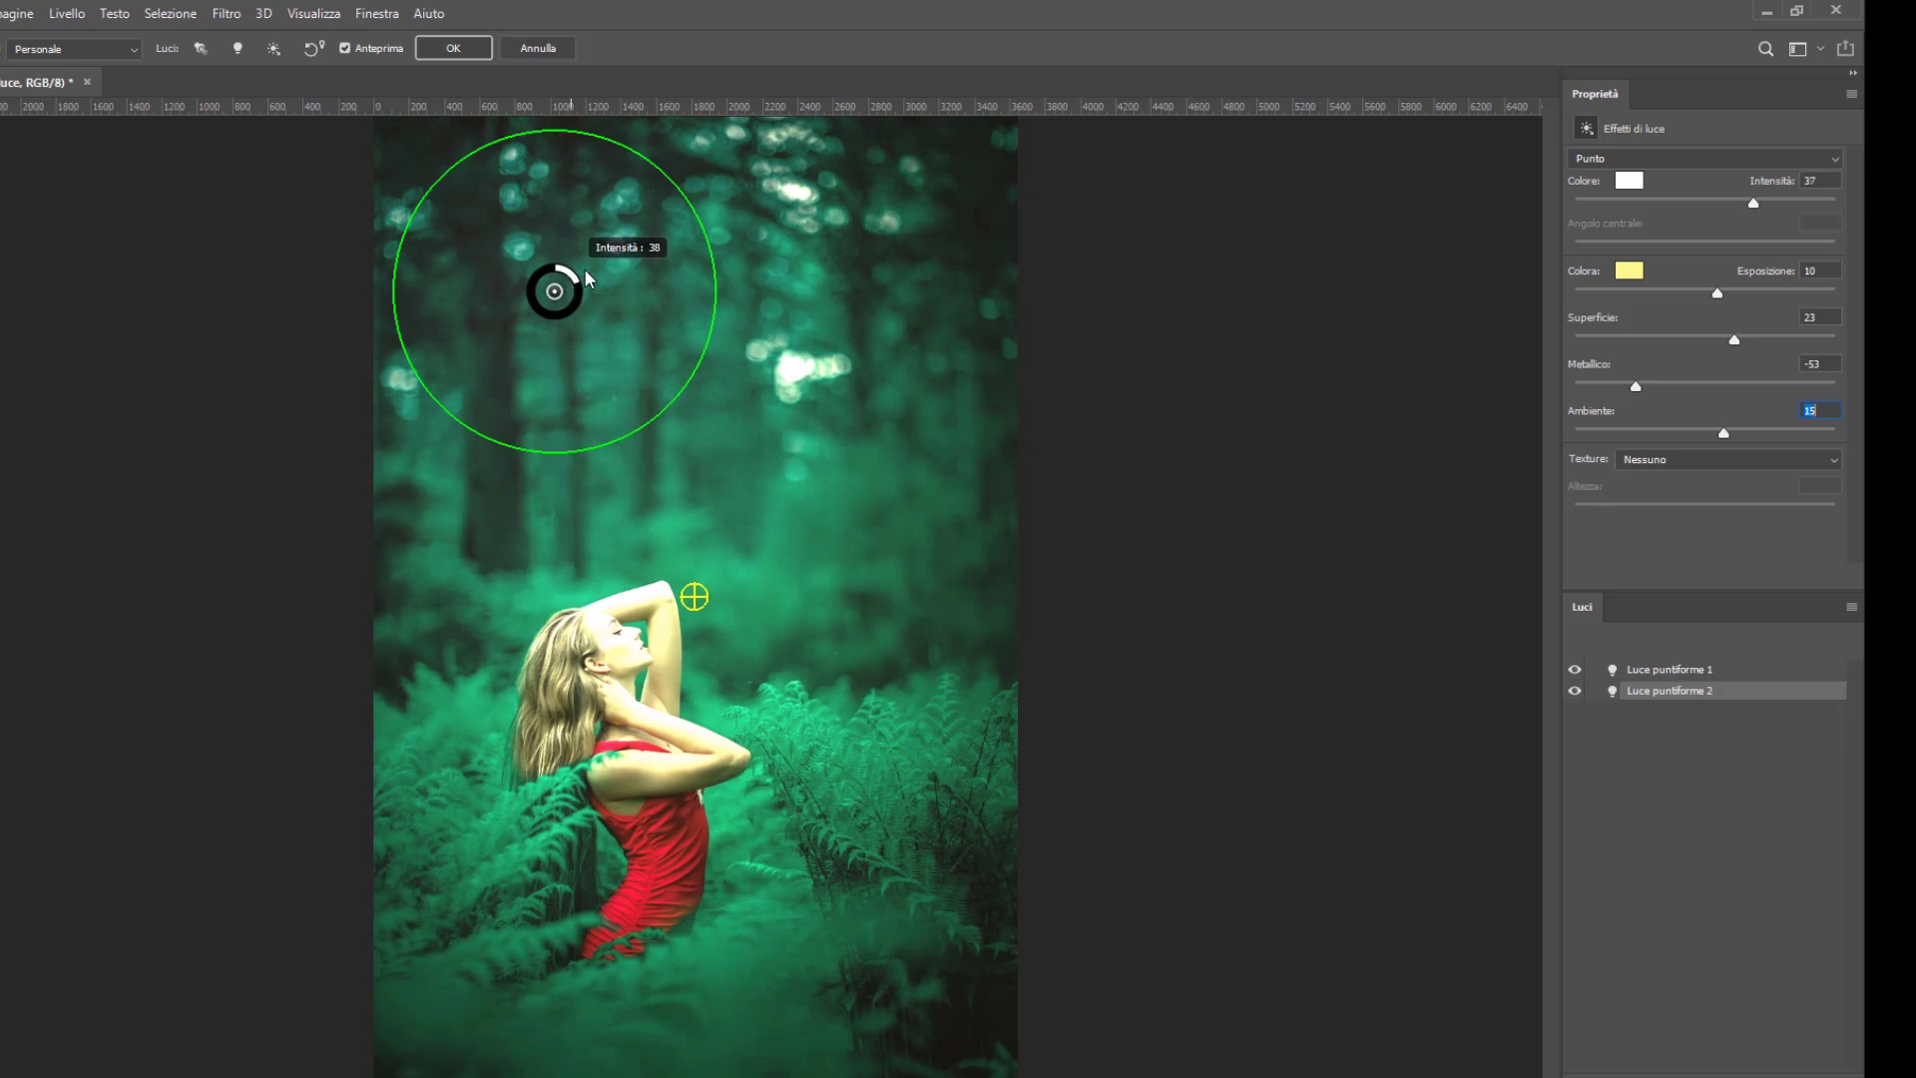
{"action": "left_click_drag", "start_coordinate": [571, 283], "coordinate": [610, 286]}
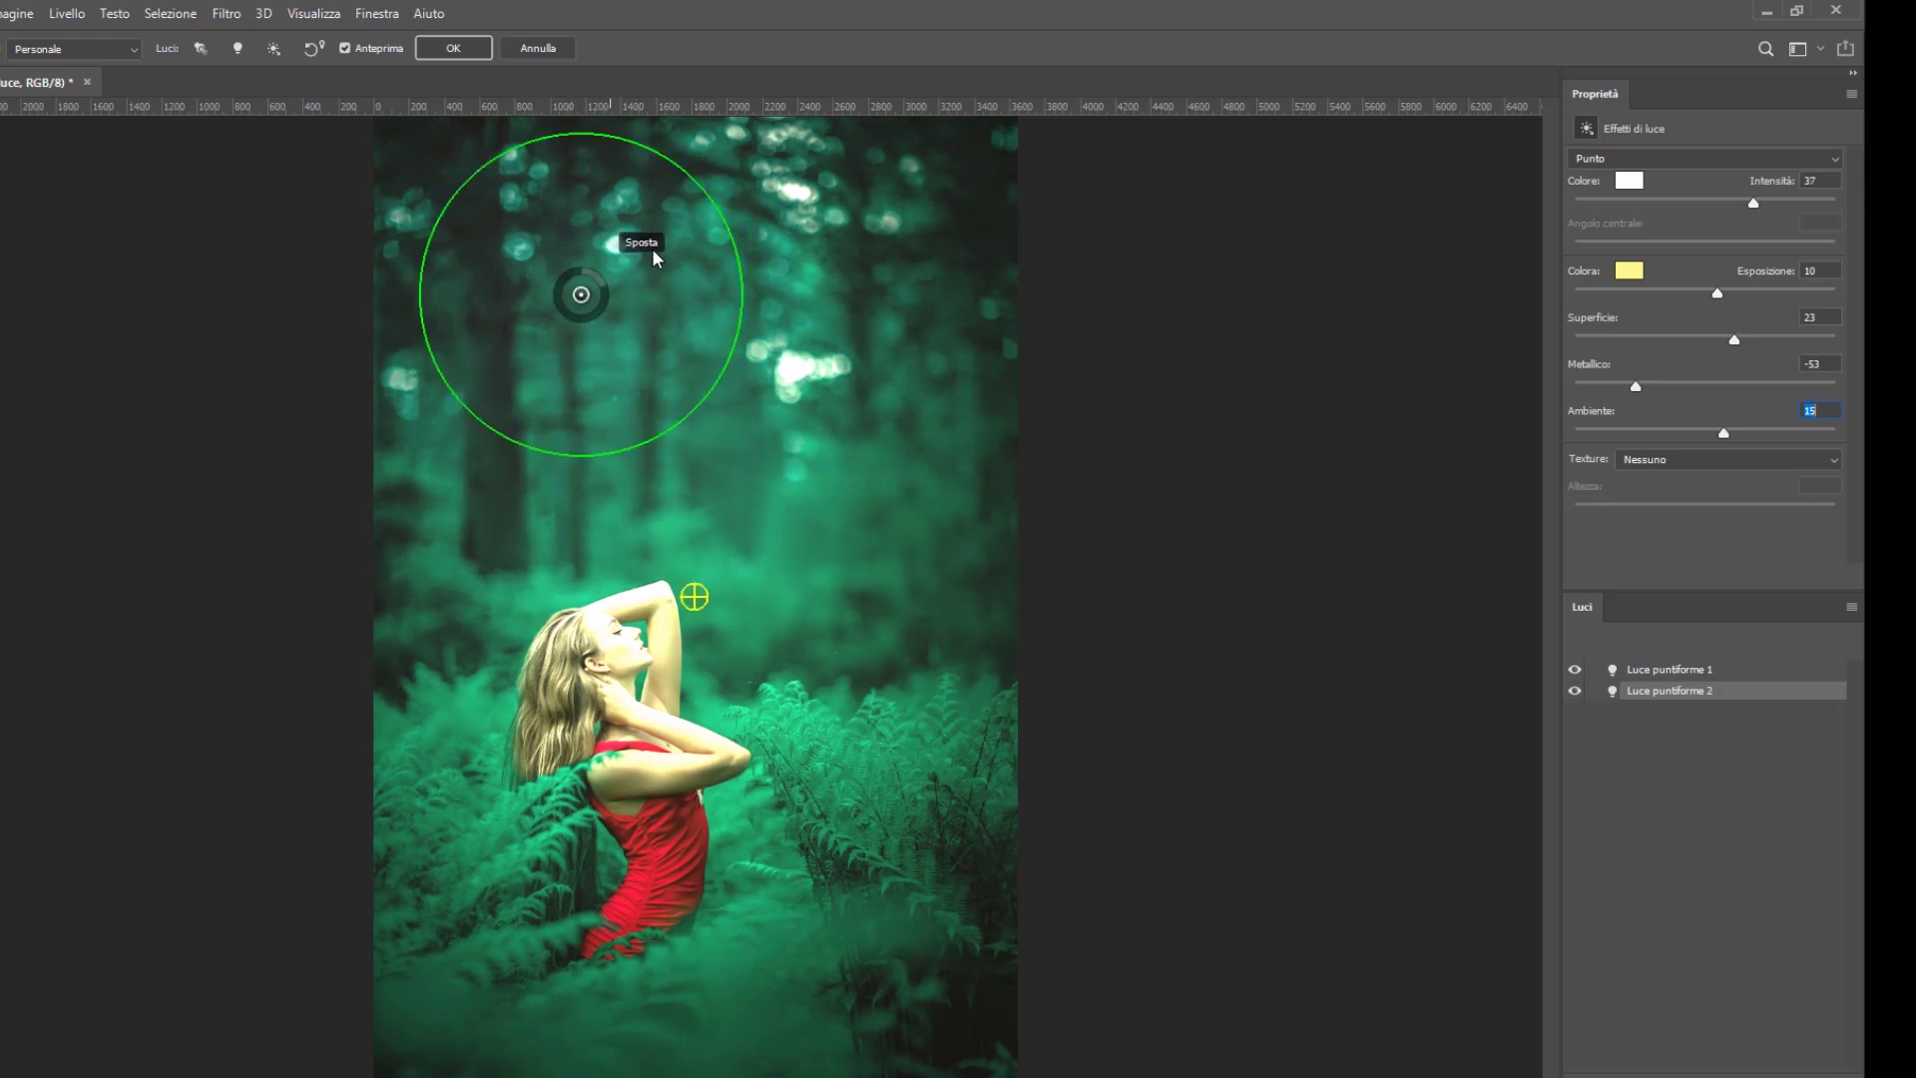
{"action": "left_click", "coordinate": [695, 596]}
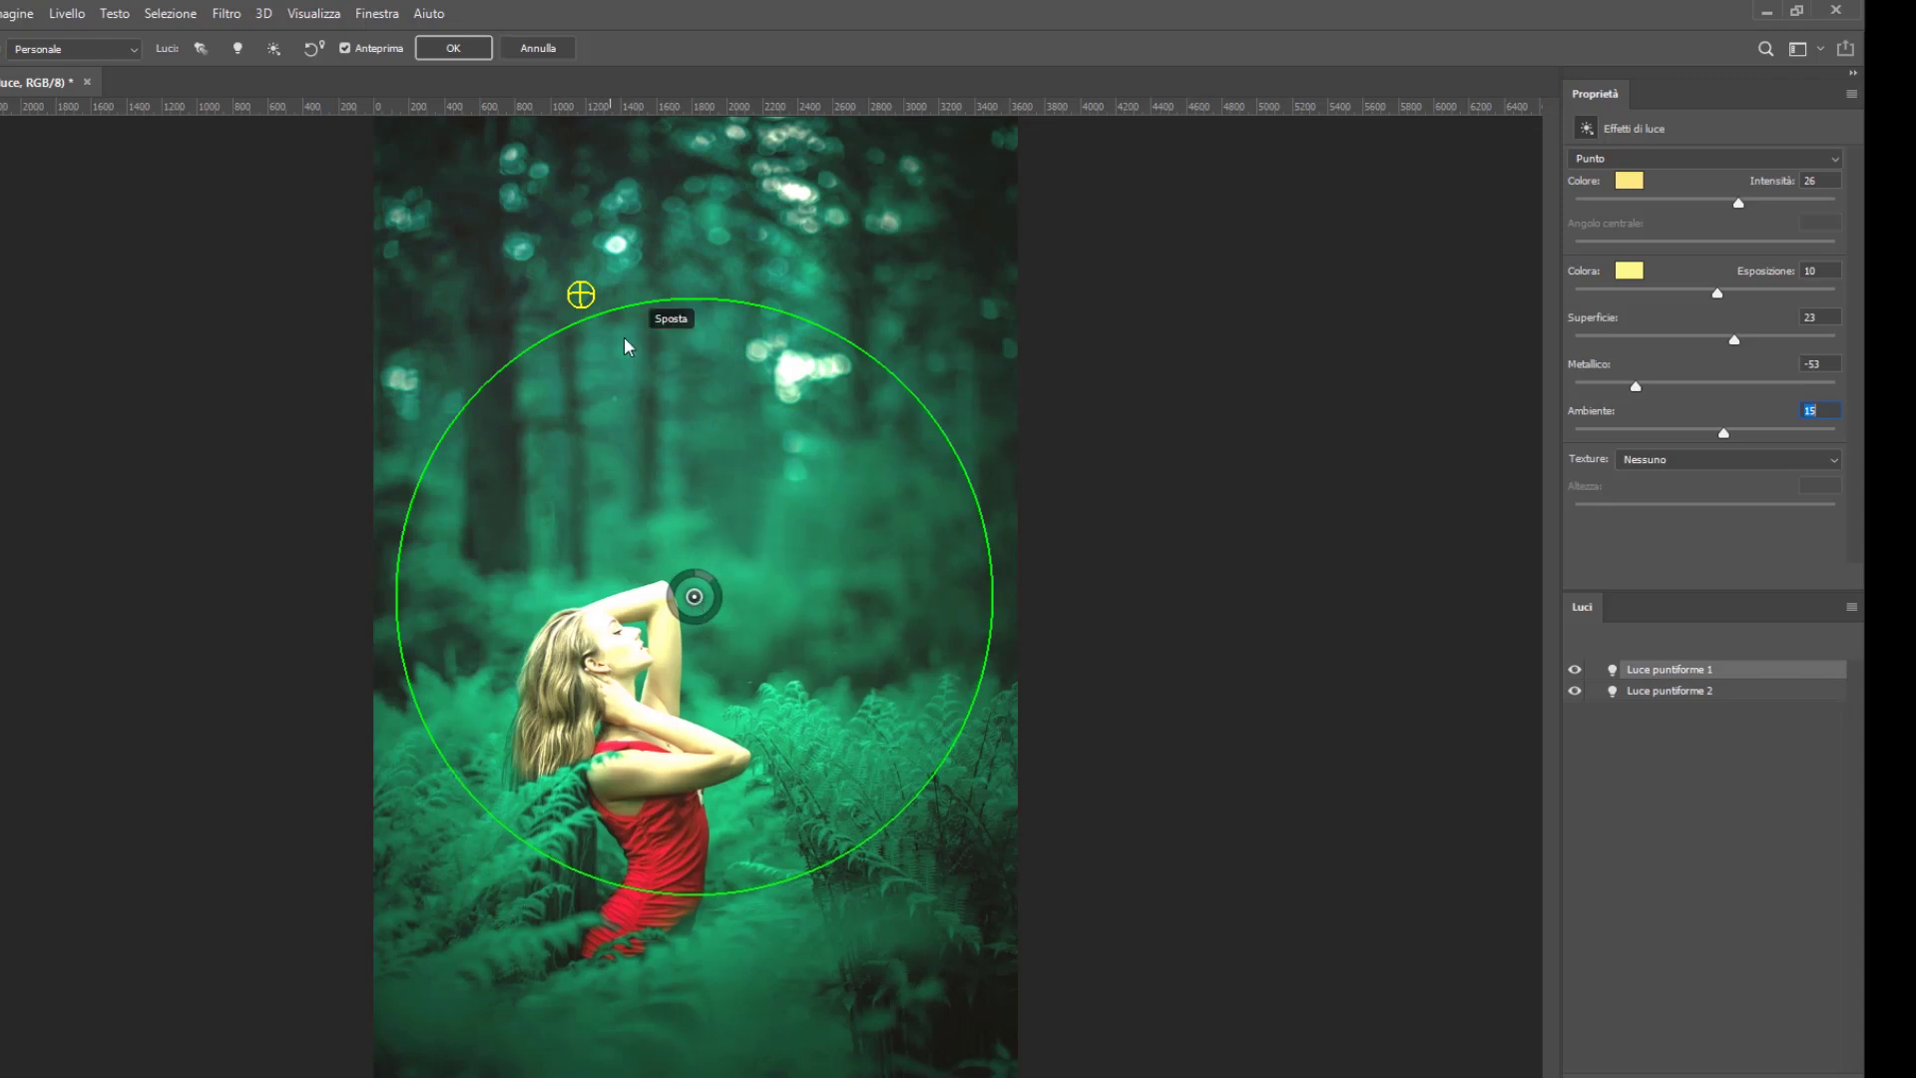
{"action": "left_click", "coordinate": [581, 294]}
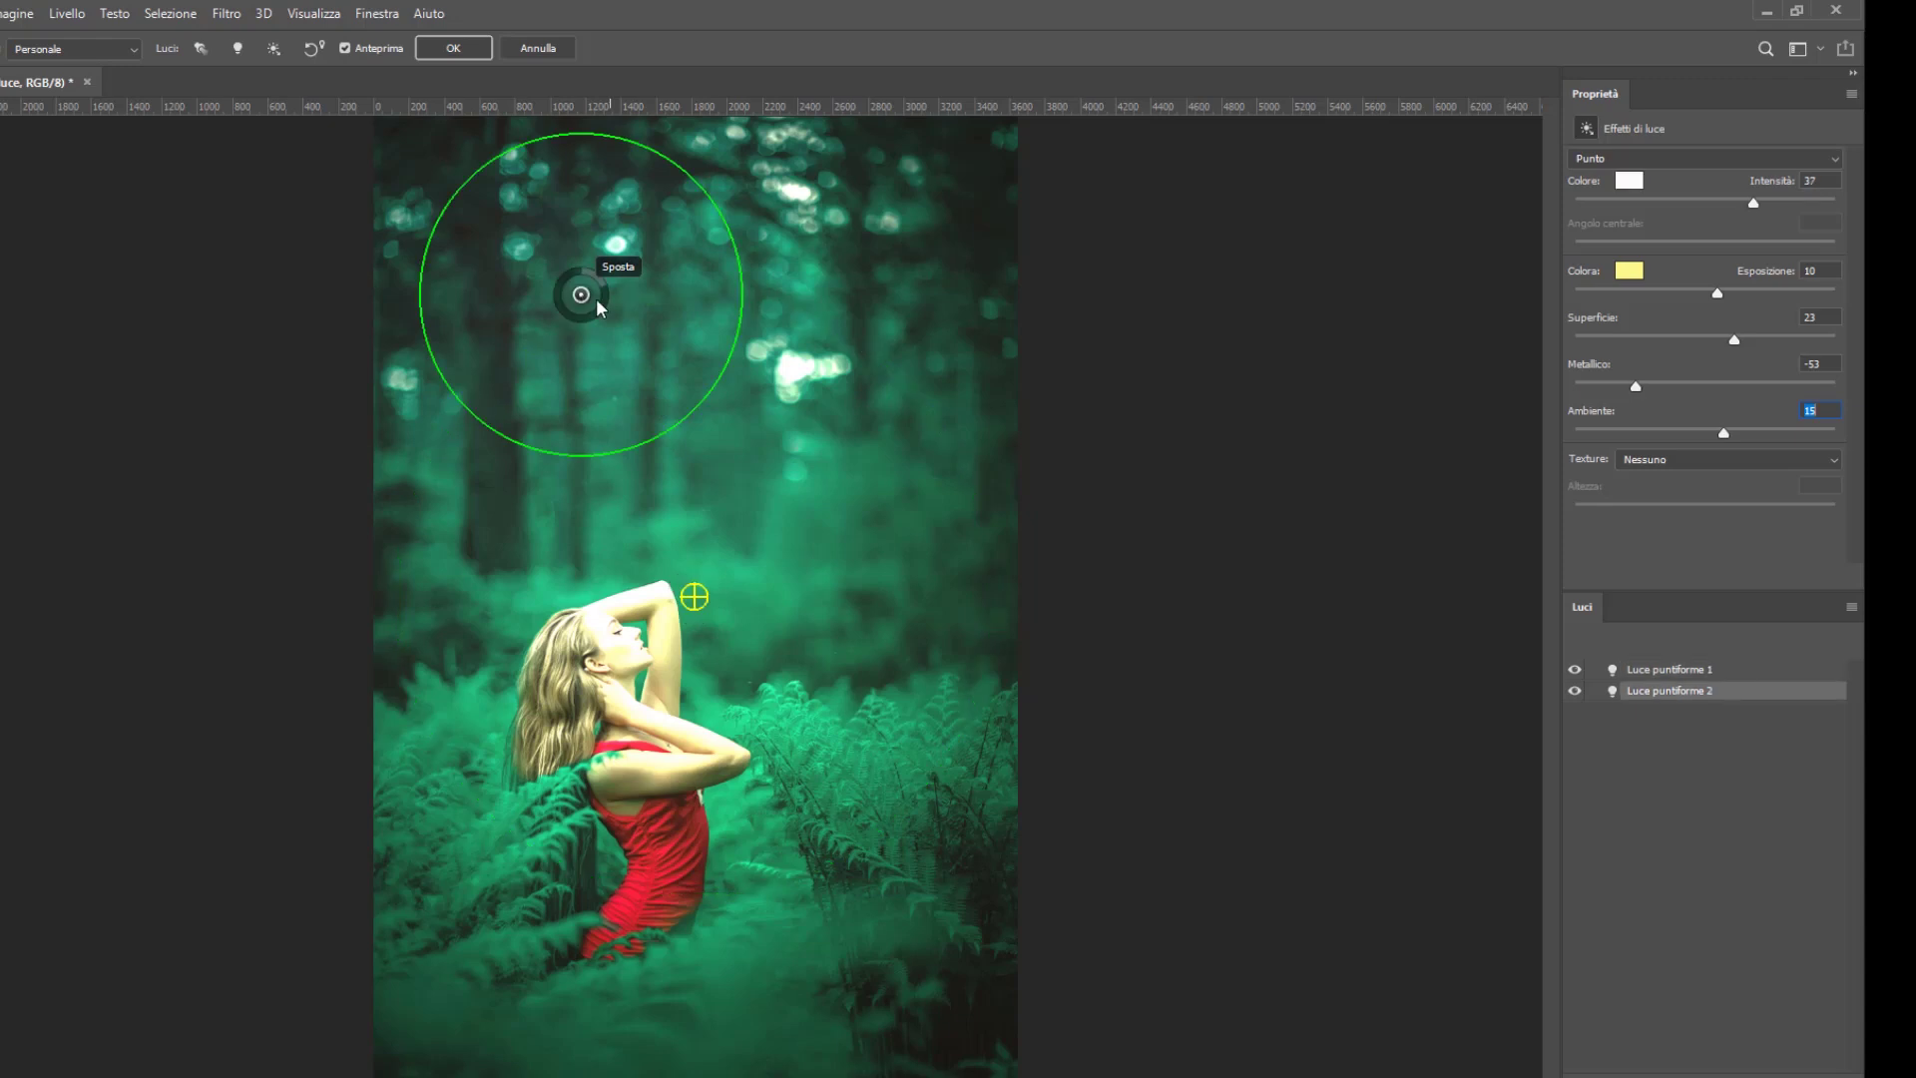
Make the second light light blue and lower its Intensità to 16.
{"action": "left_click", "coordinate": [1635, 188]}
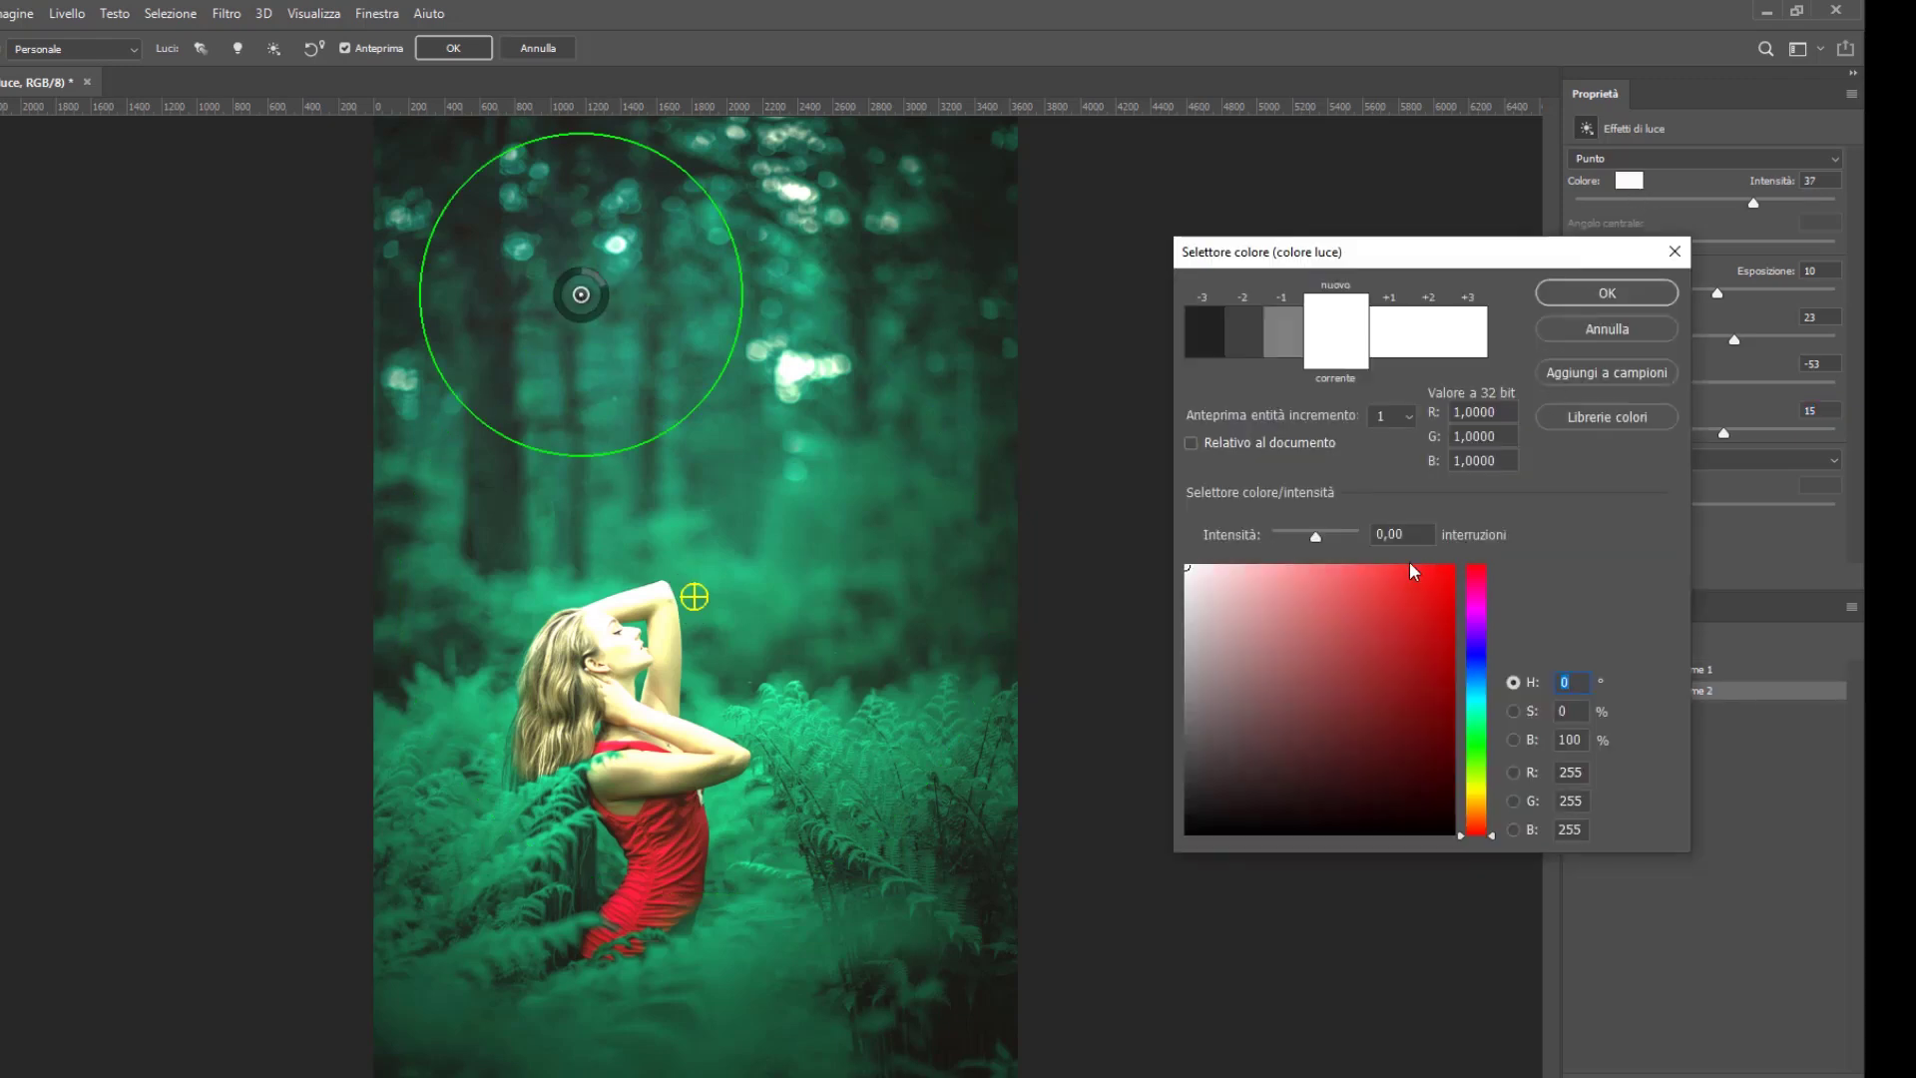
{"action": "left_click_drag", "start_coordinate": [1484, 712], "coordinate": [1477, 689]}
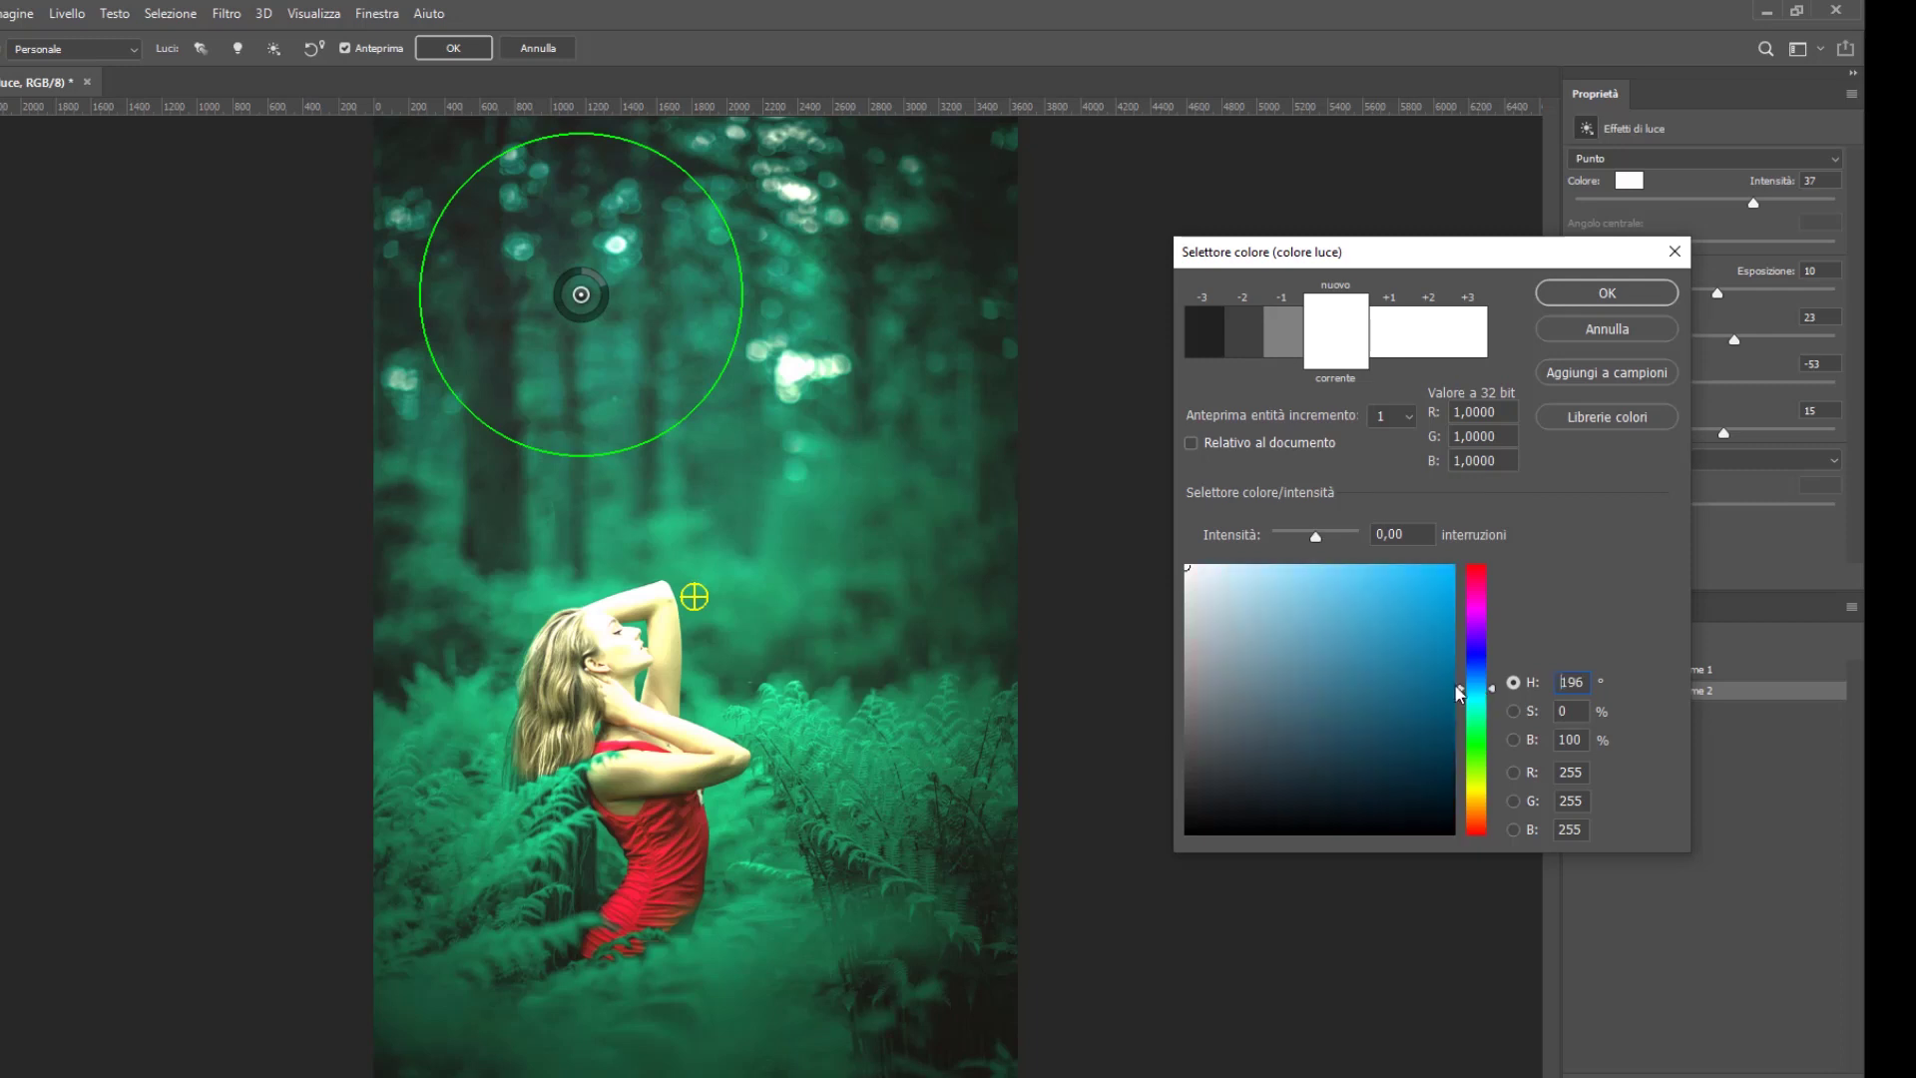
{"action": "left_click_drag", "start_coordinate": [1343, 597], "coordinate": [1333, 573]}
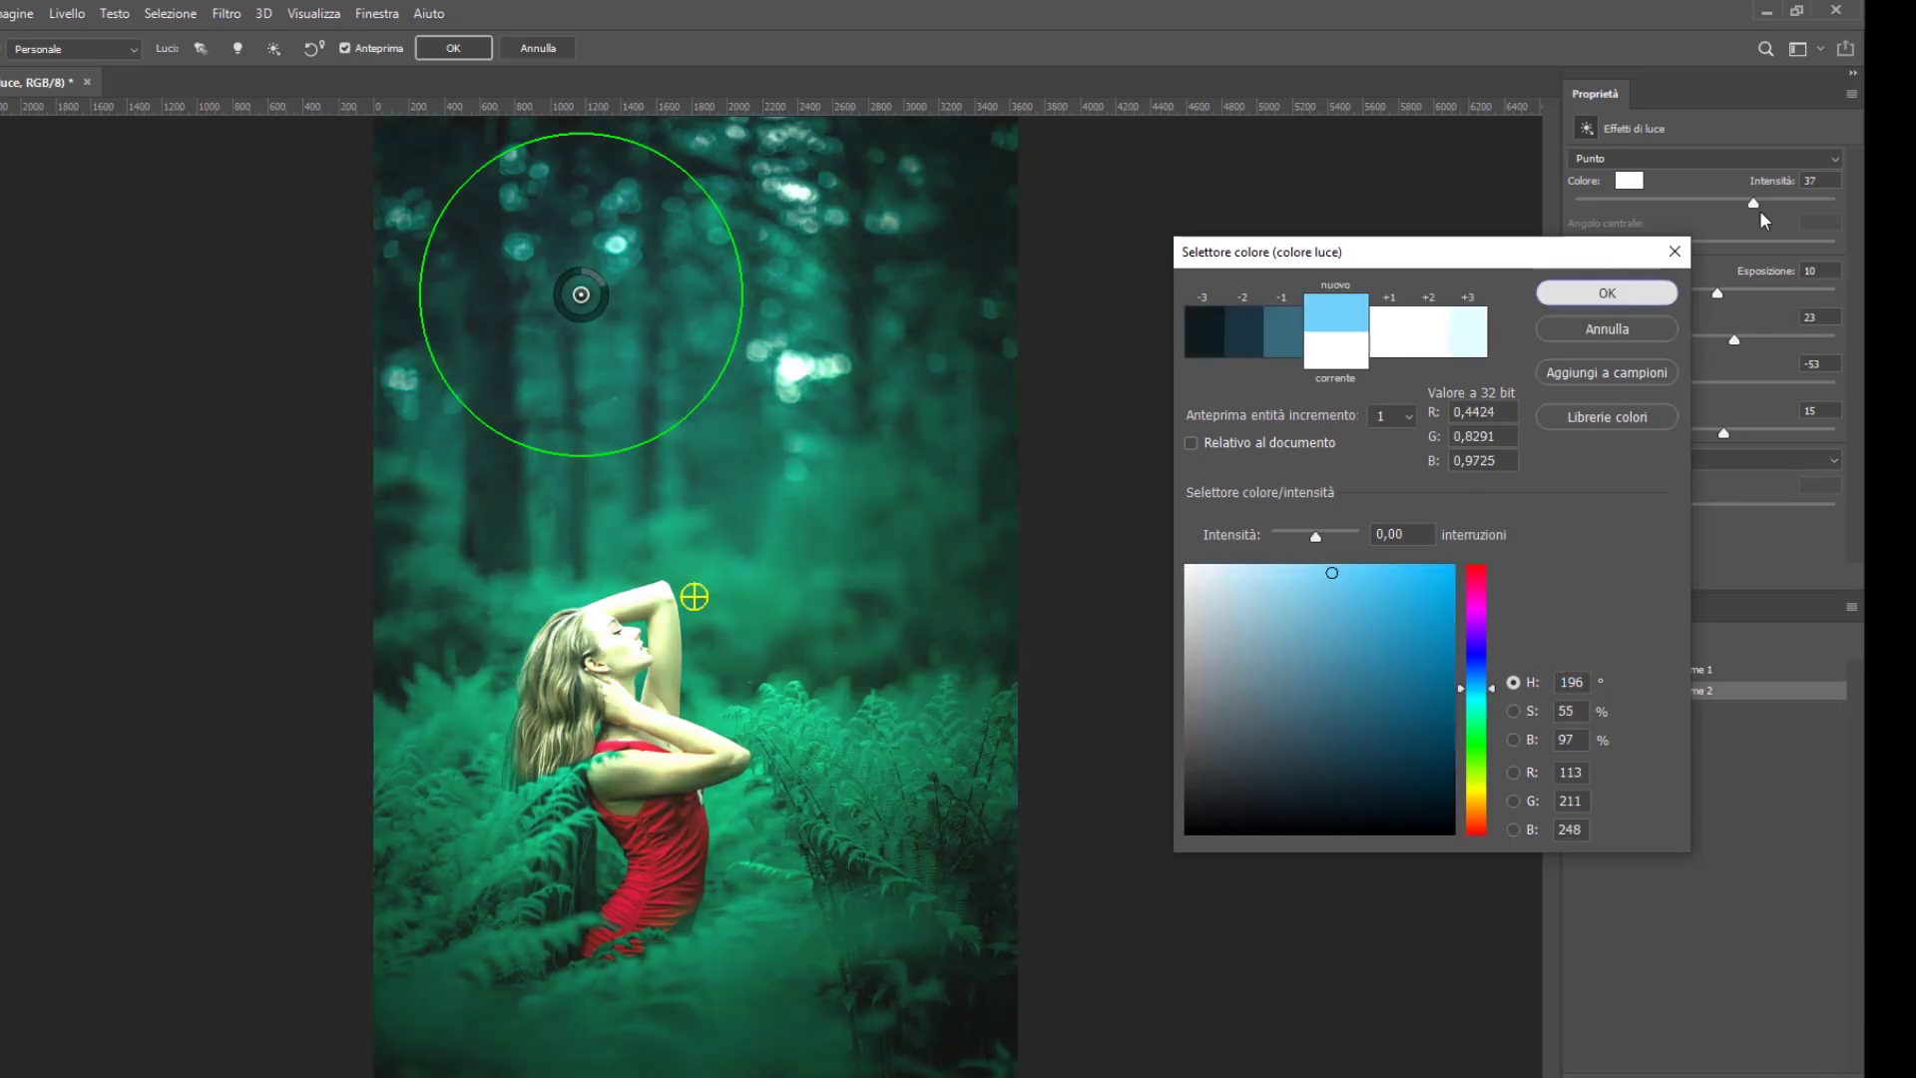
{"action": "left_click", "coordinate": [1606, 292]}
{"action": "left_click_drag", "start_coordinate": [1753, 203], "coordinate": [1726, 202]}
Give it a pink ambient tint with Esposizione 7, Superficie -19 and Metallico -38.
{"action": "left_click", "coordinate": [1629, 270]}
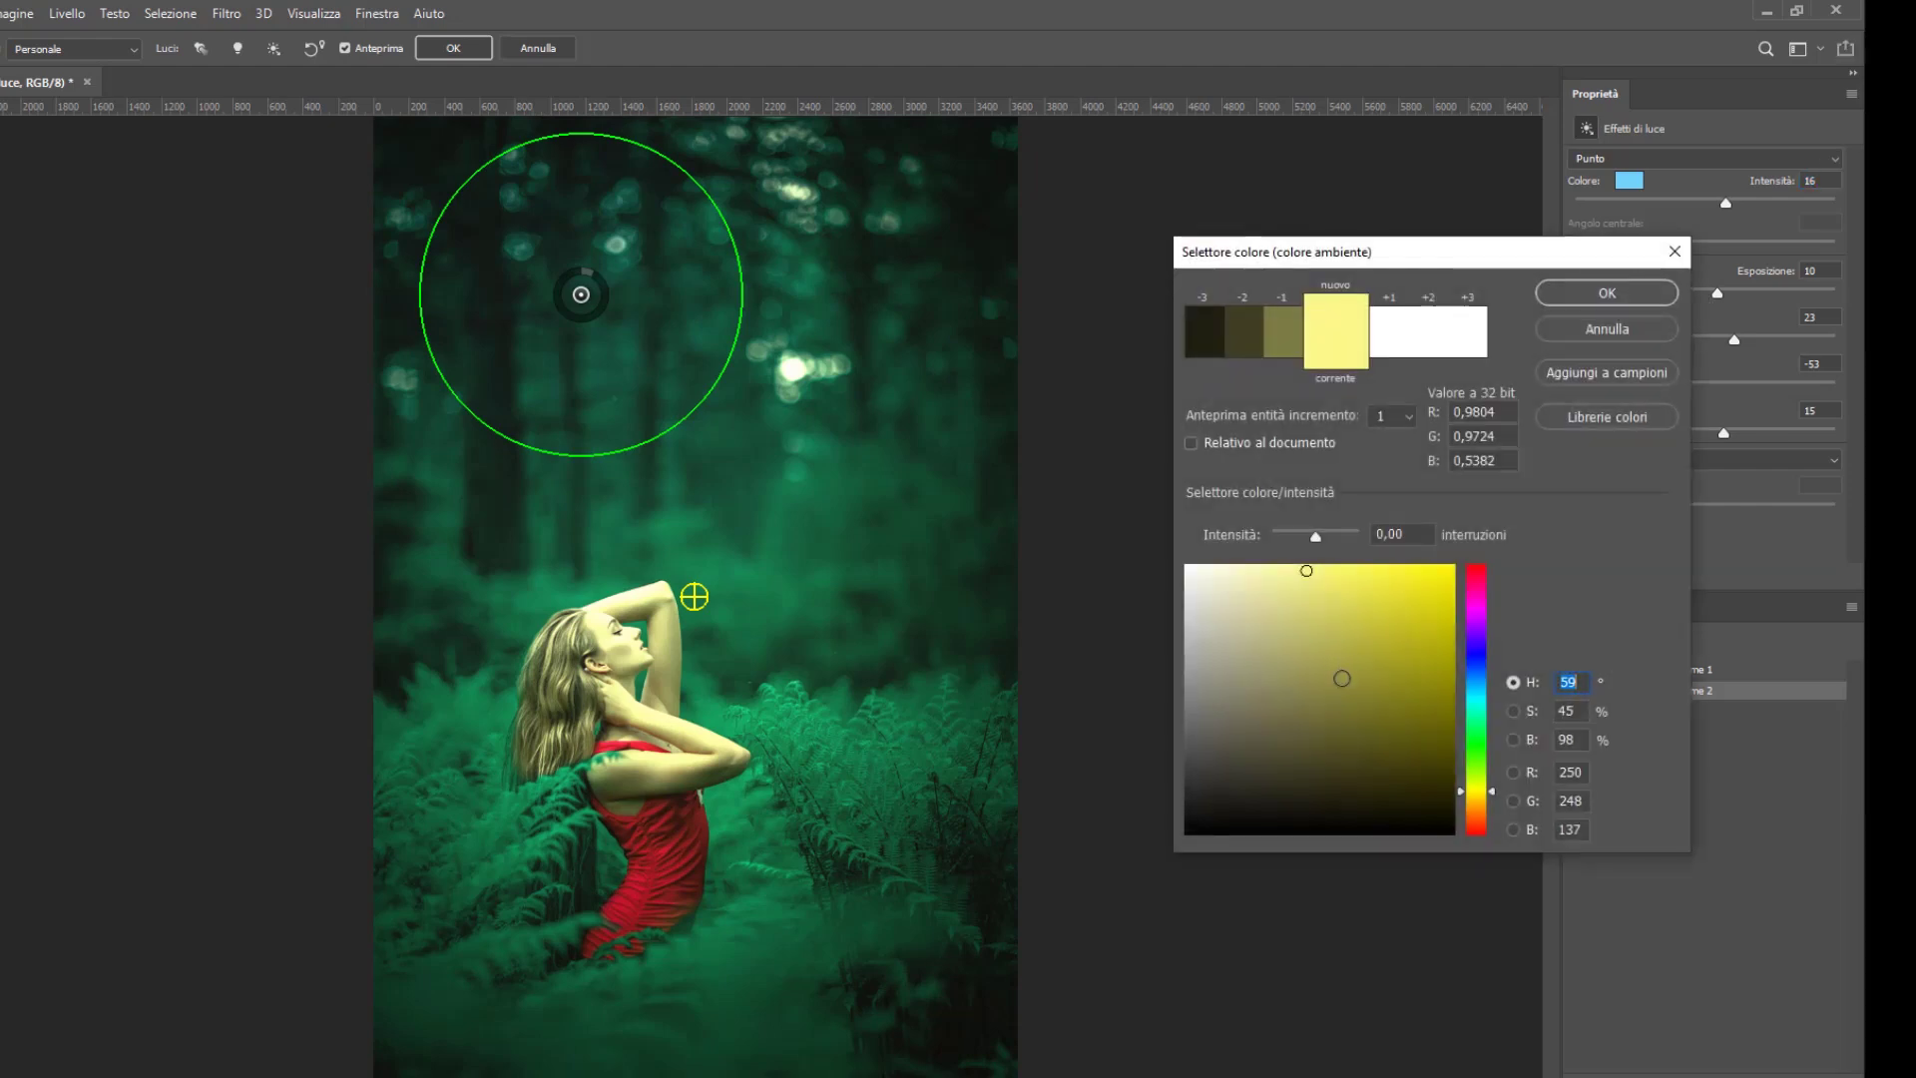
{"action": "left_click", "coordinate": [1473, 589]}
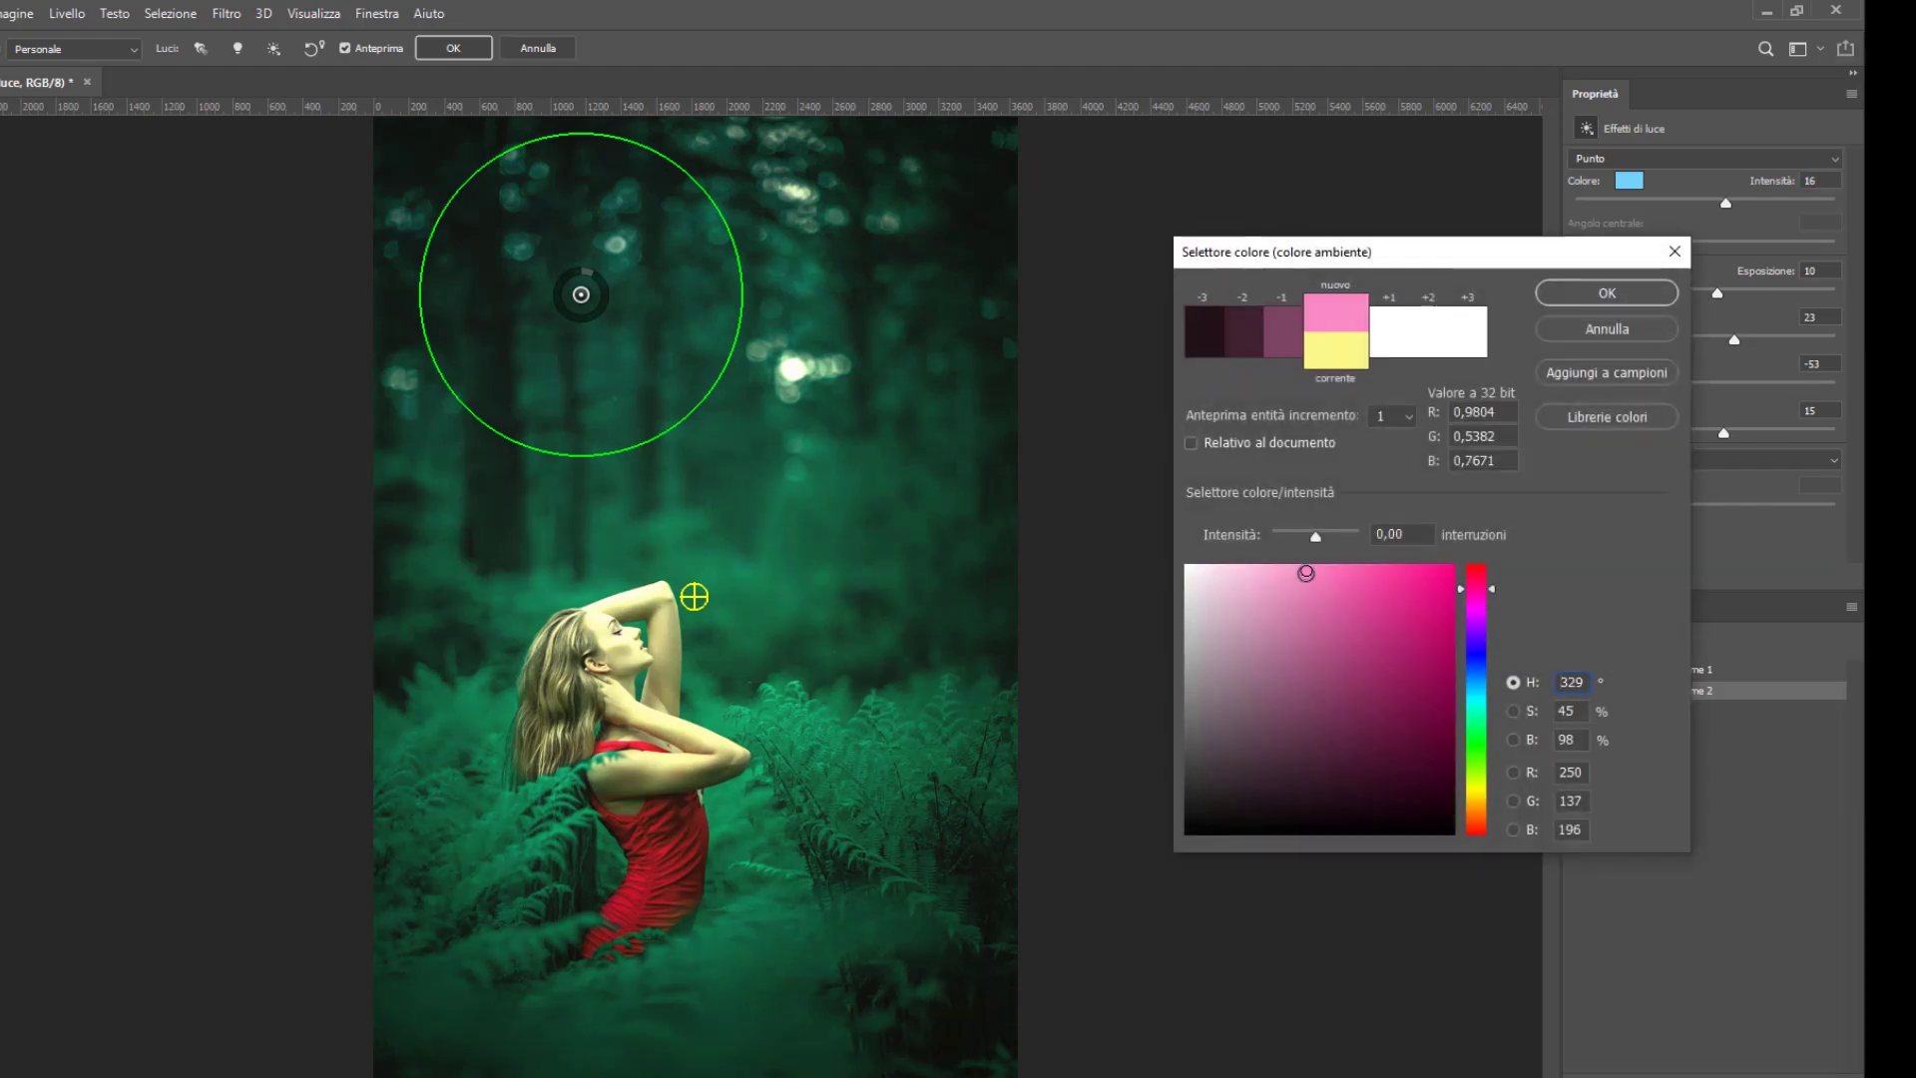
{"action": "left_click", "coordinate": [1613, 289]}
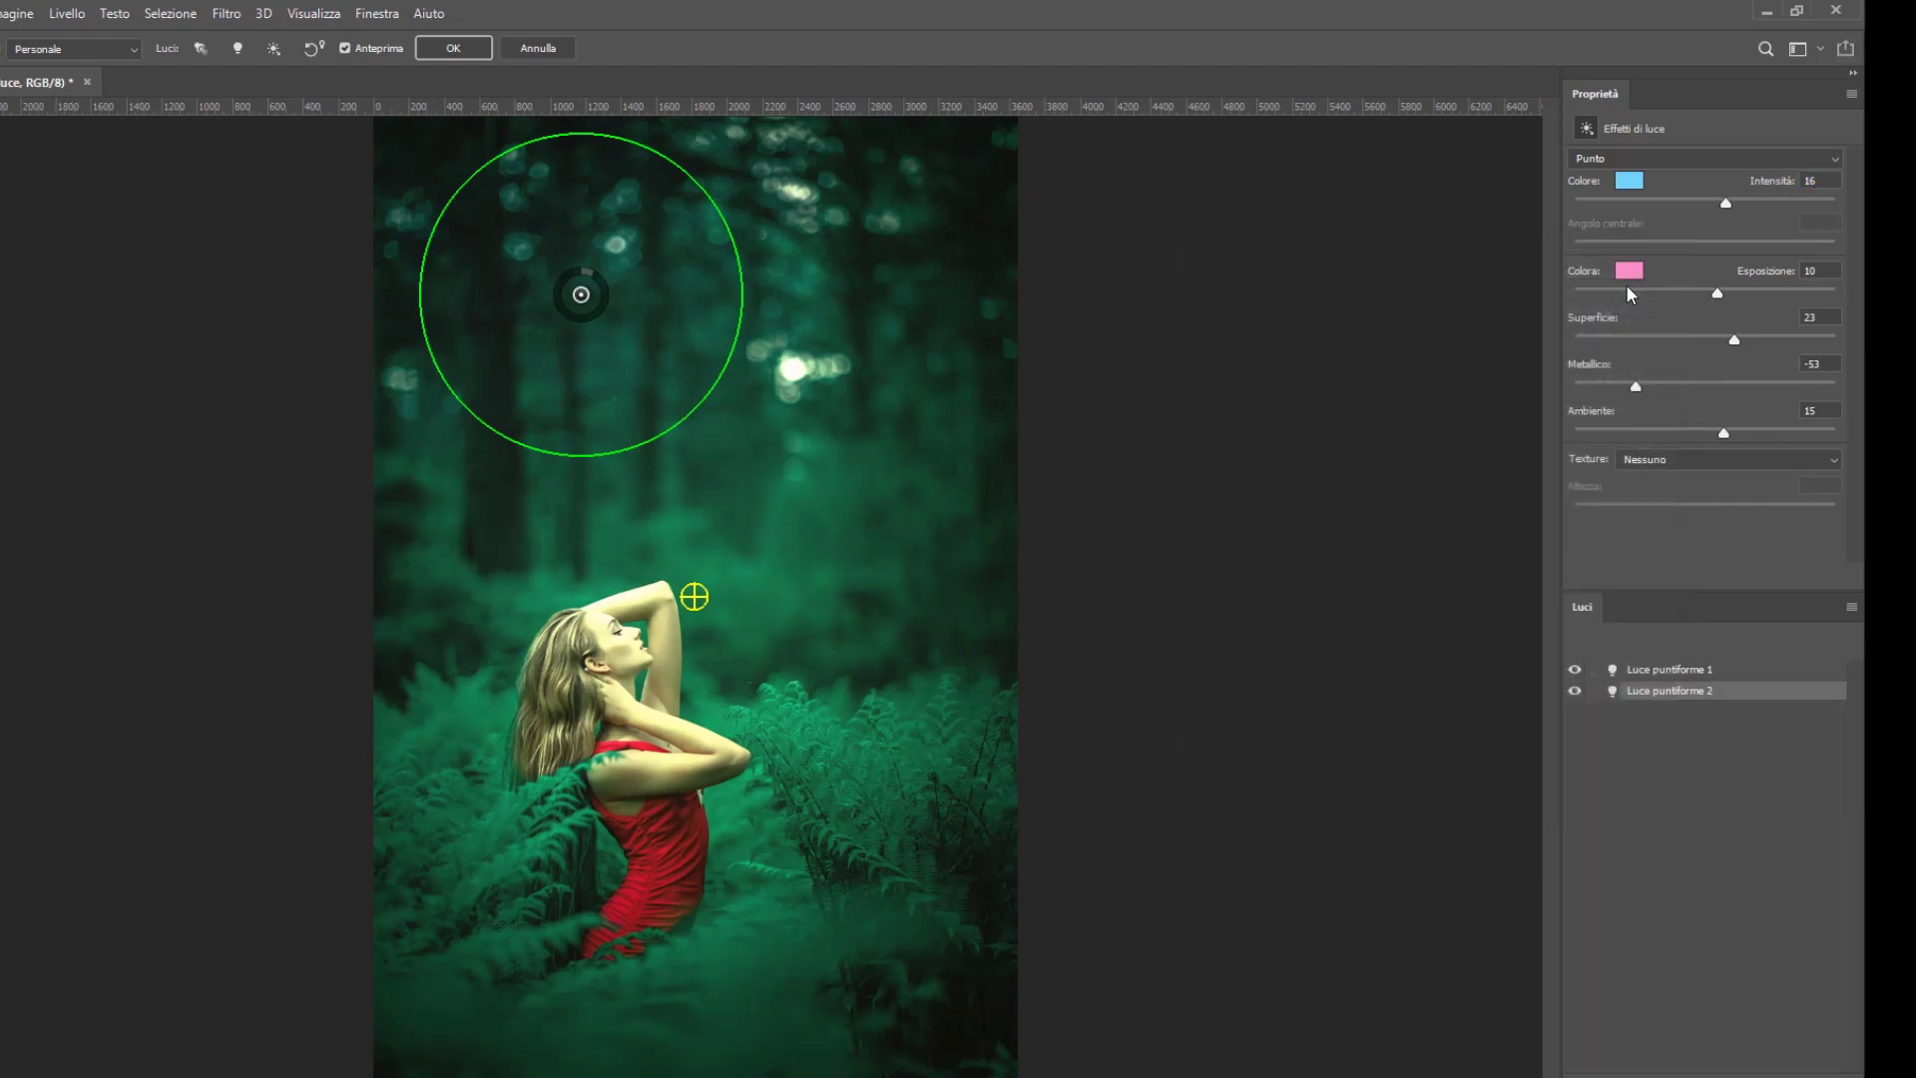
{"action": "left_click_drag", "start_coordinate": [1718, 293], "coordinate": [1714, 292]}
{"action": "mouse_move", "coordinate": [1735, 339]}
{"action": "left_mouse_down"}
{"action": "mouse_move", "coordinate": [1663, 340]}
{"action": "mouse_move", "coordinate": [1655, 386]}
{"action": "left_mouse_up"}
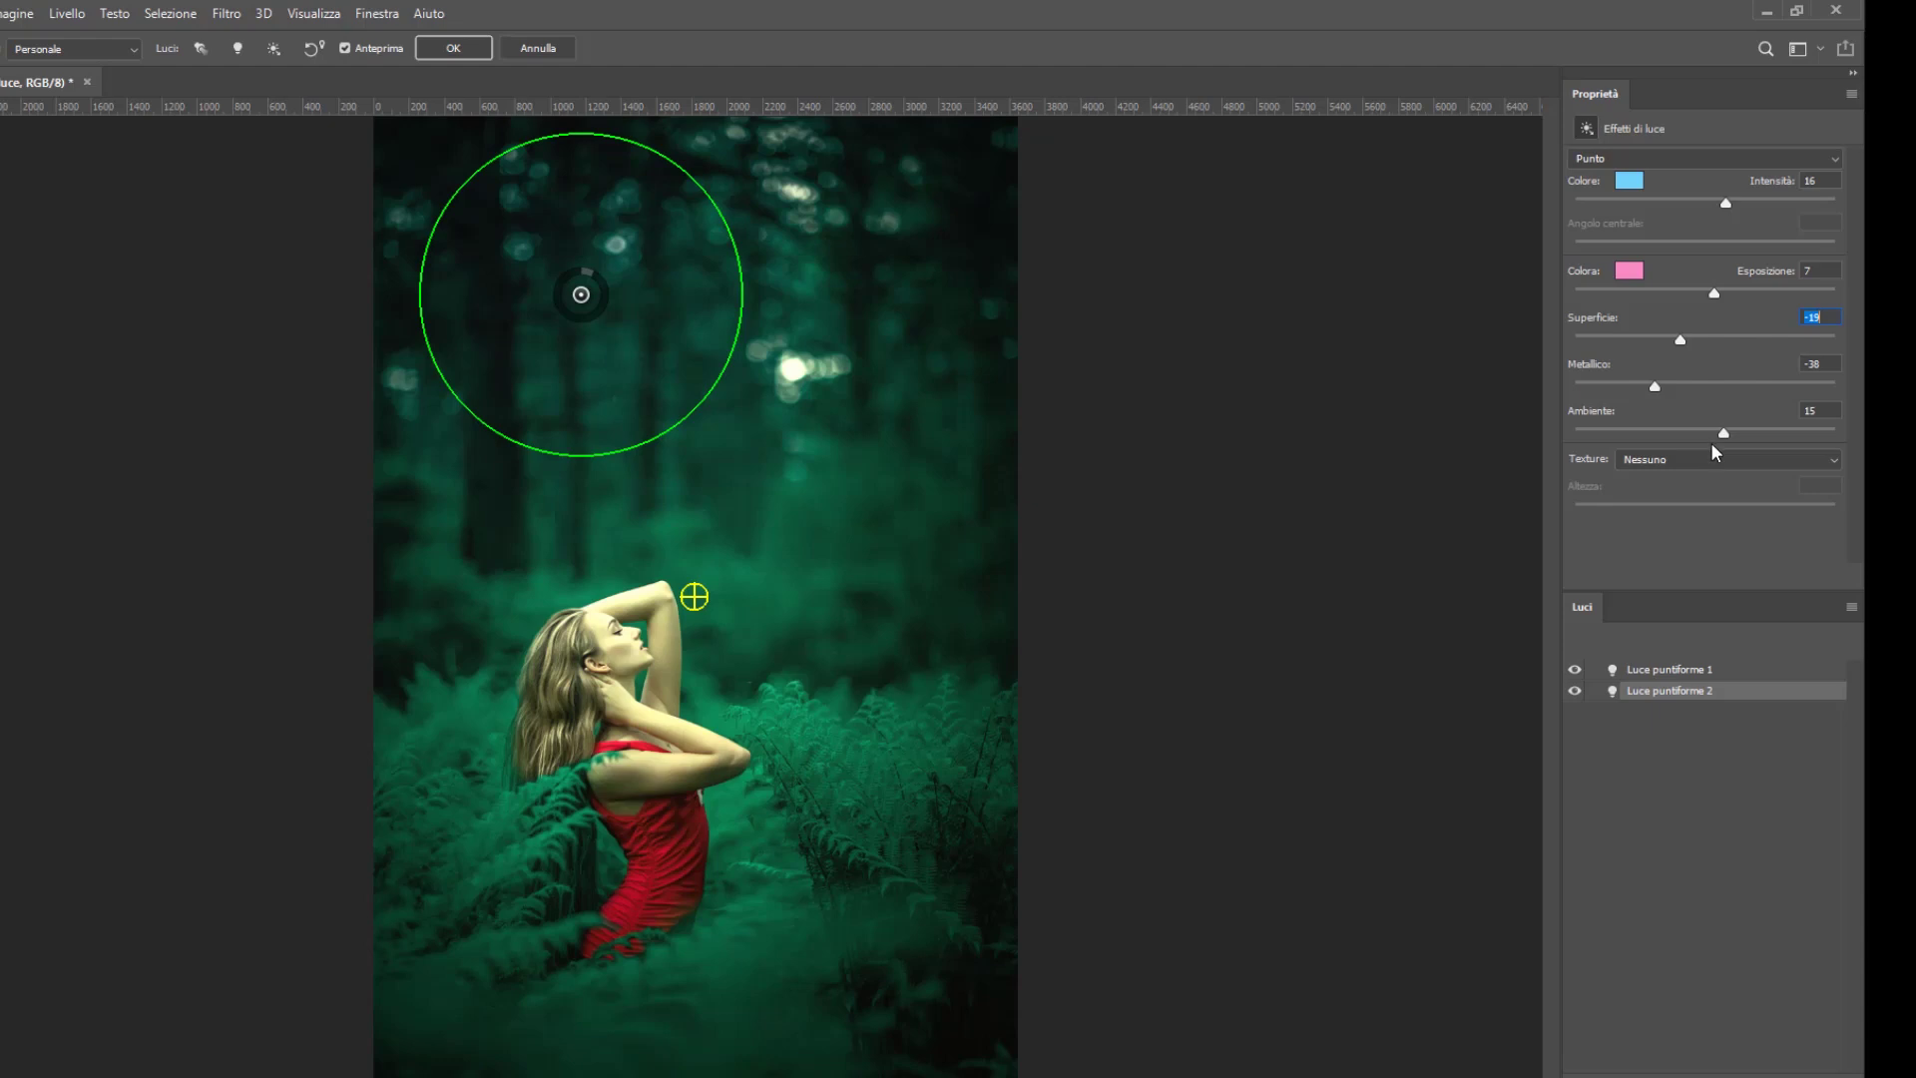
Retune the second light to Intensità 17 and Esposizione 2.
{"action": "left_click_drag", "start_coordinate": [1724, 433], "coordinate": [1722, 434]}
{"action": "left_click_drag", "start_coordinate": [1701, 293], "coordinate": [1685, 293]}
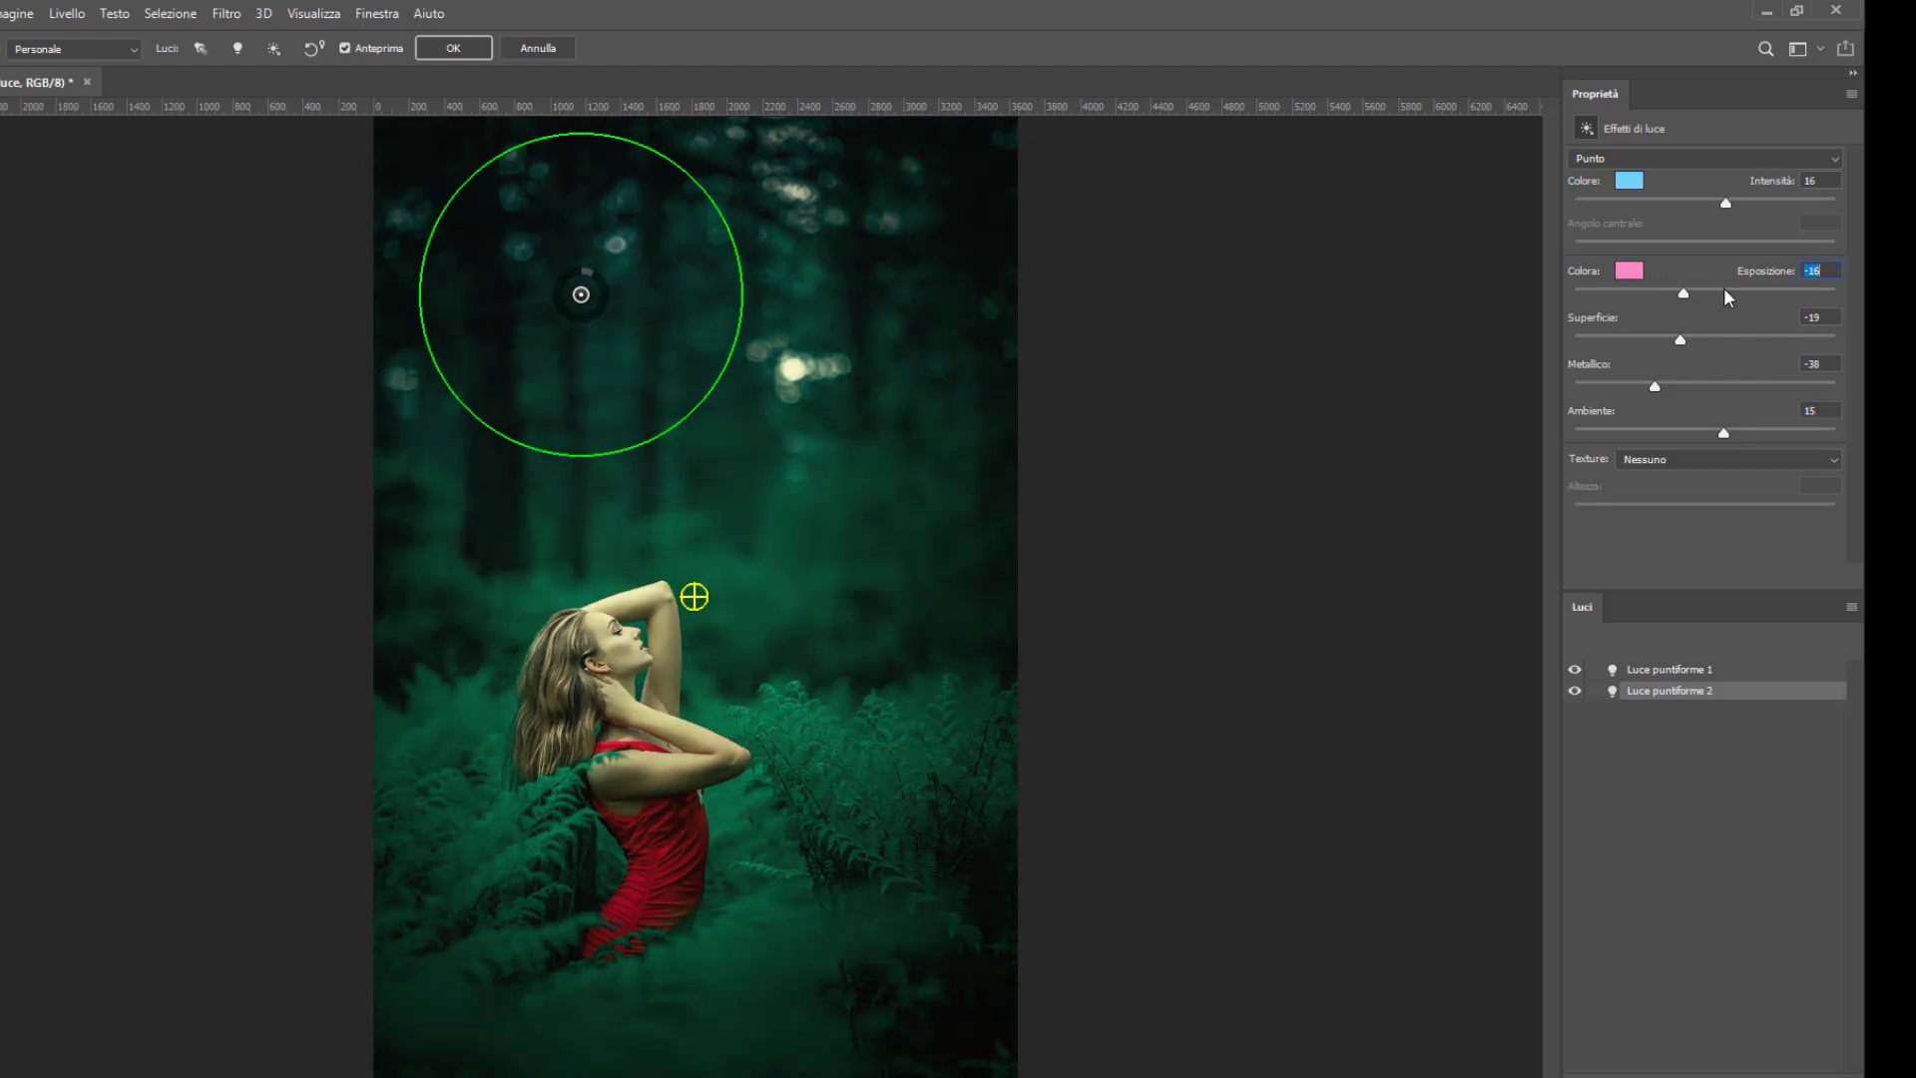
{"action": "left_click_drag", "start_coordinate": [1726, 203], "coordinate": [1726, 203]}
{"action": "left_click_drag", "start_coordinate": [1685, 294], "coordinate": [1706, 293]}
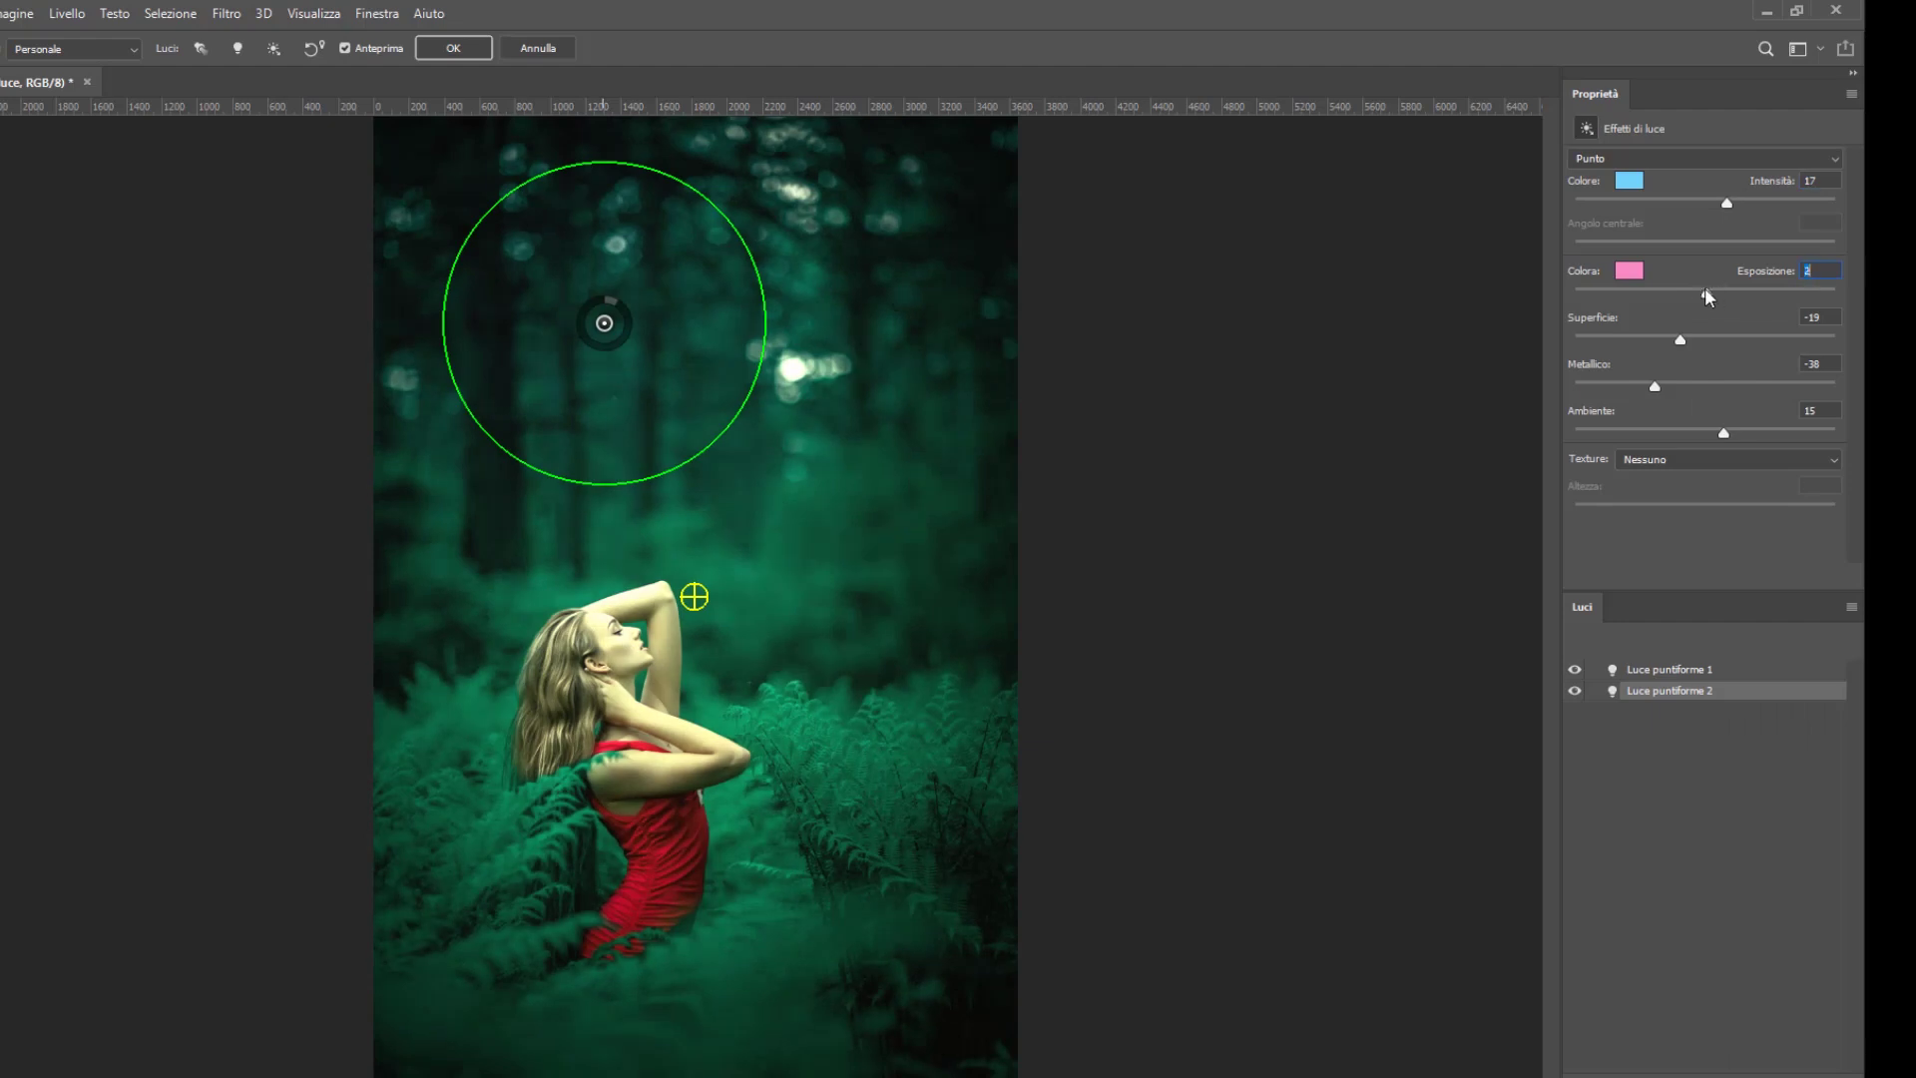
Change the second light's ambient tint to a pinkish red.
{"action": "left_click", "coordinate": [1629, 271]}
{"action": "left_click_drag", "start_coordinate": [1476, 589], "coordinate": [1477, 736]}
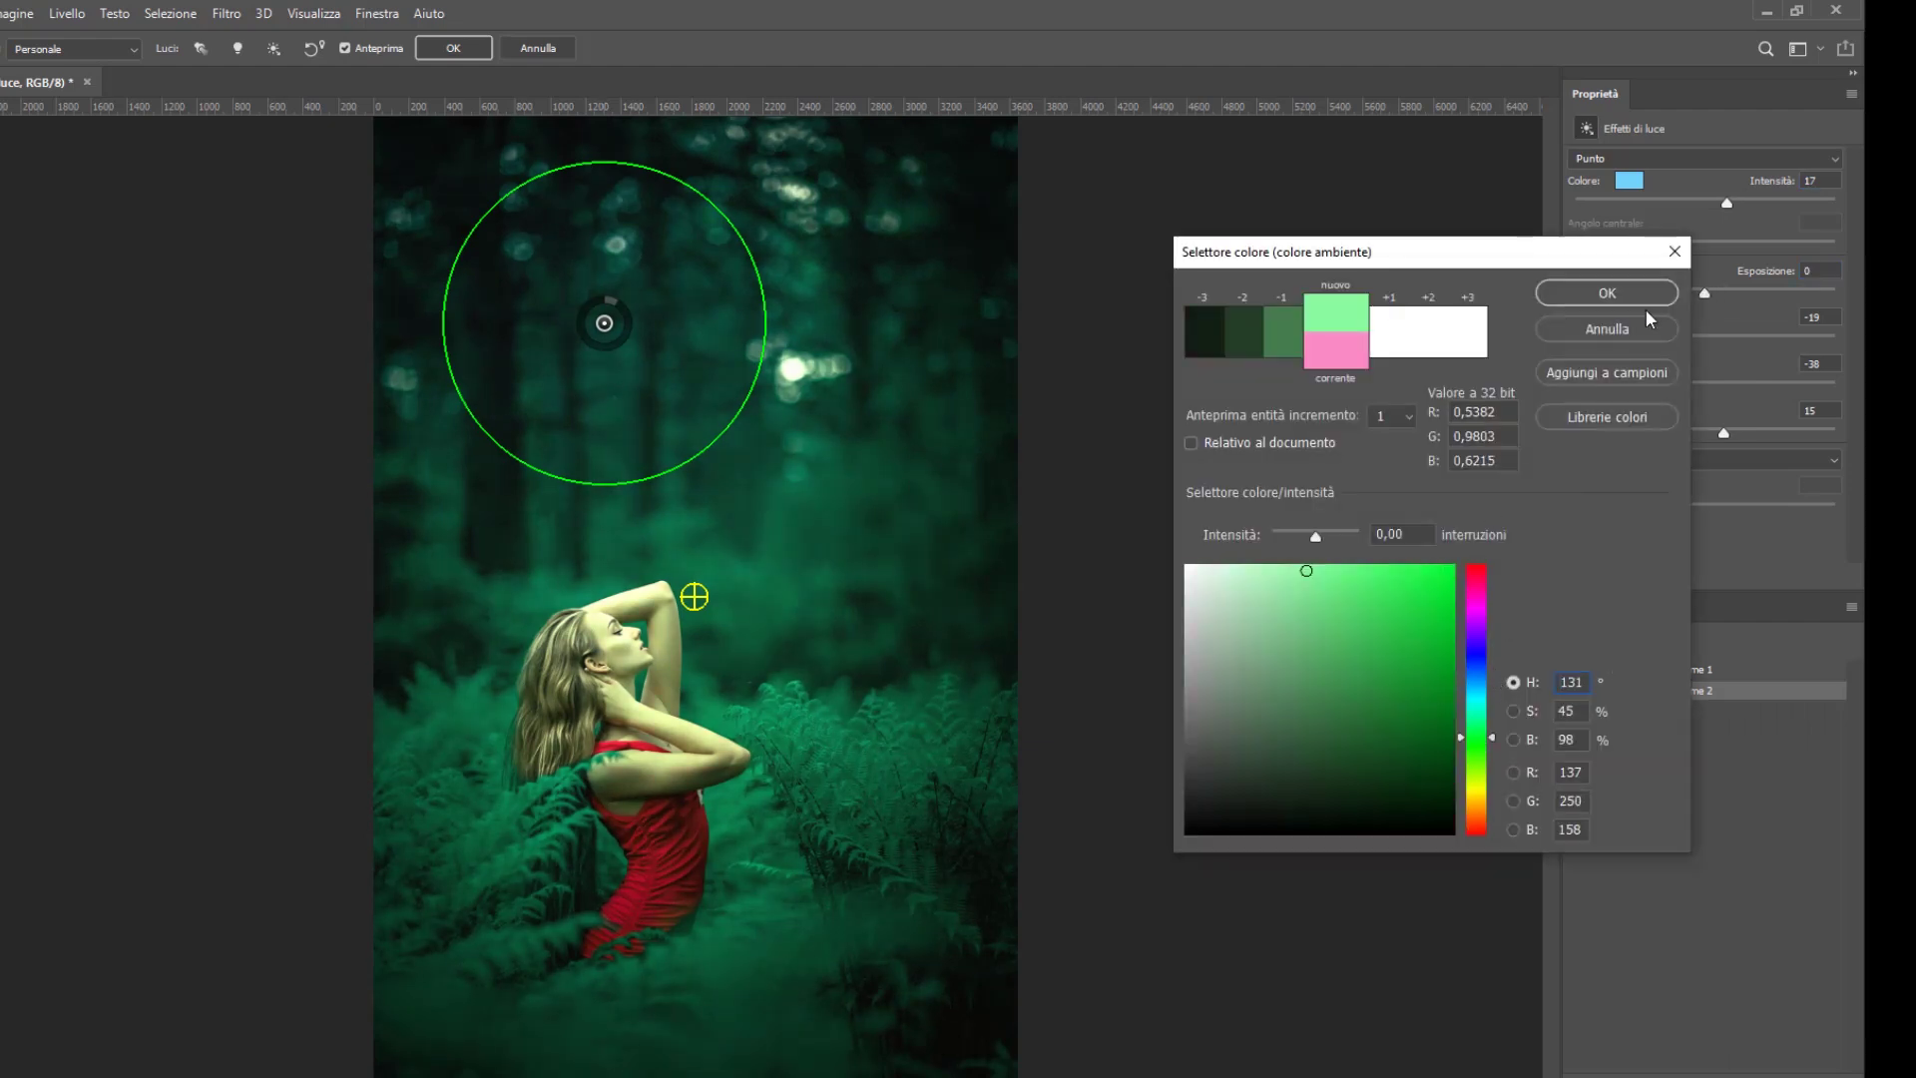
{"action": "left_click", "coordinate": [1475, 570]}
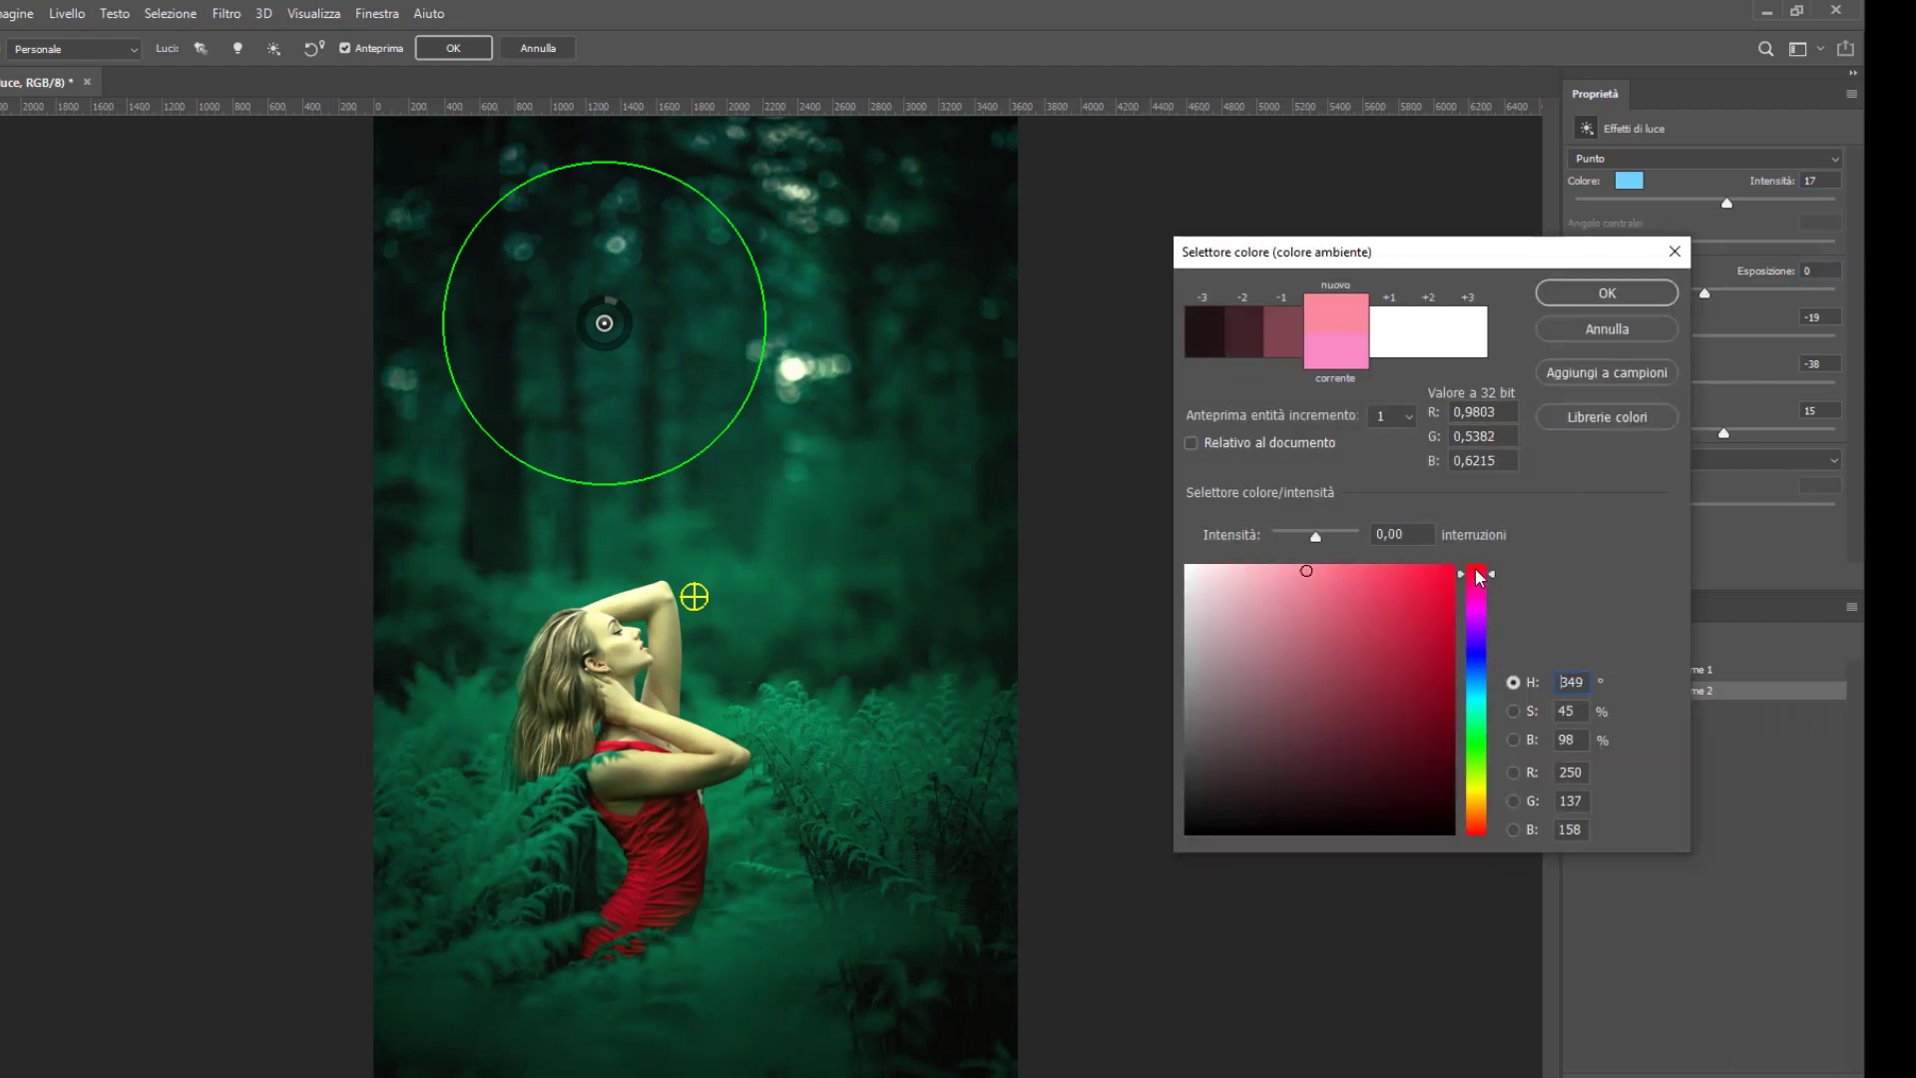
{"action": "left_click", "coordinate": [1661, 293]}
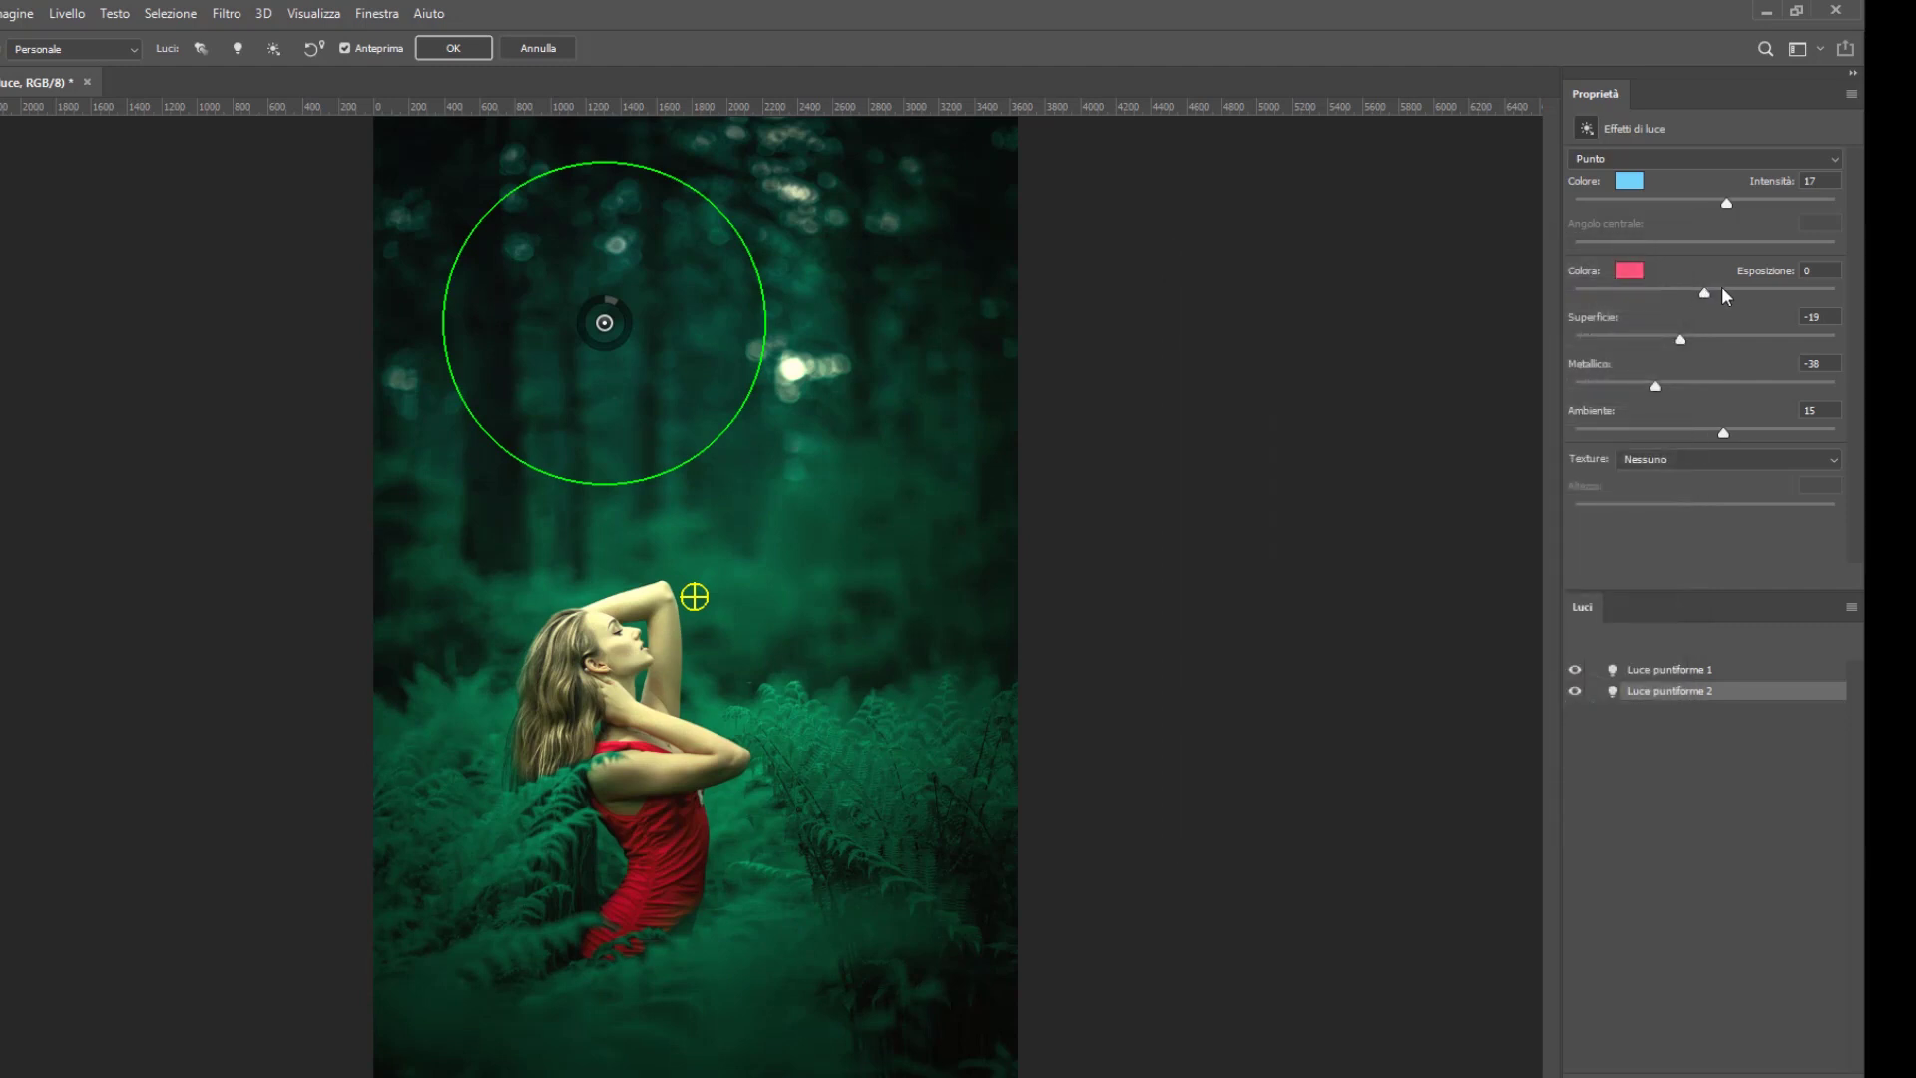
Set Superficie -33, Metallico -93 and Ambiente 5, then toggle the light off and on.
{"action": "left_click", "coordinate": [1717, 291]}
{"action": "mouse_move", "coordinate": [1680, 339]}
{"action": "left_mouse_down"}
{"action": "mouse_move", "coordinate": [1662, 339]}
{"action": "mouse_move", "coordinate": [1658, 387]}
{"action": "left_mouse_up"}
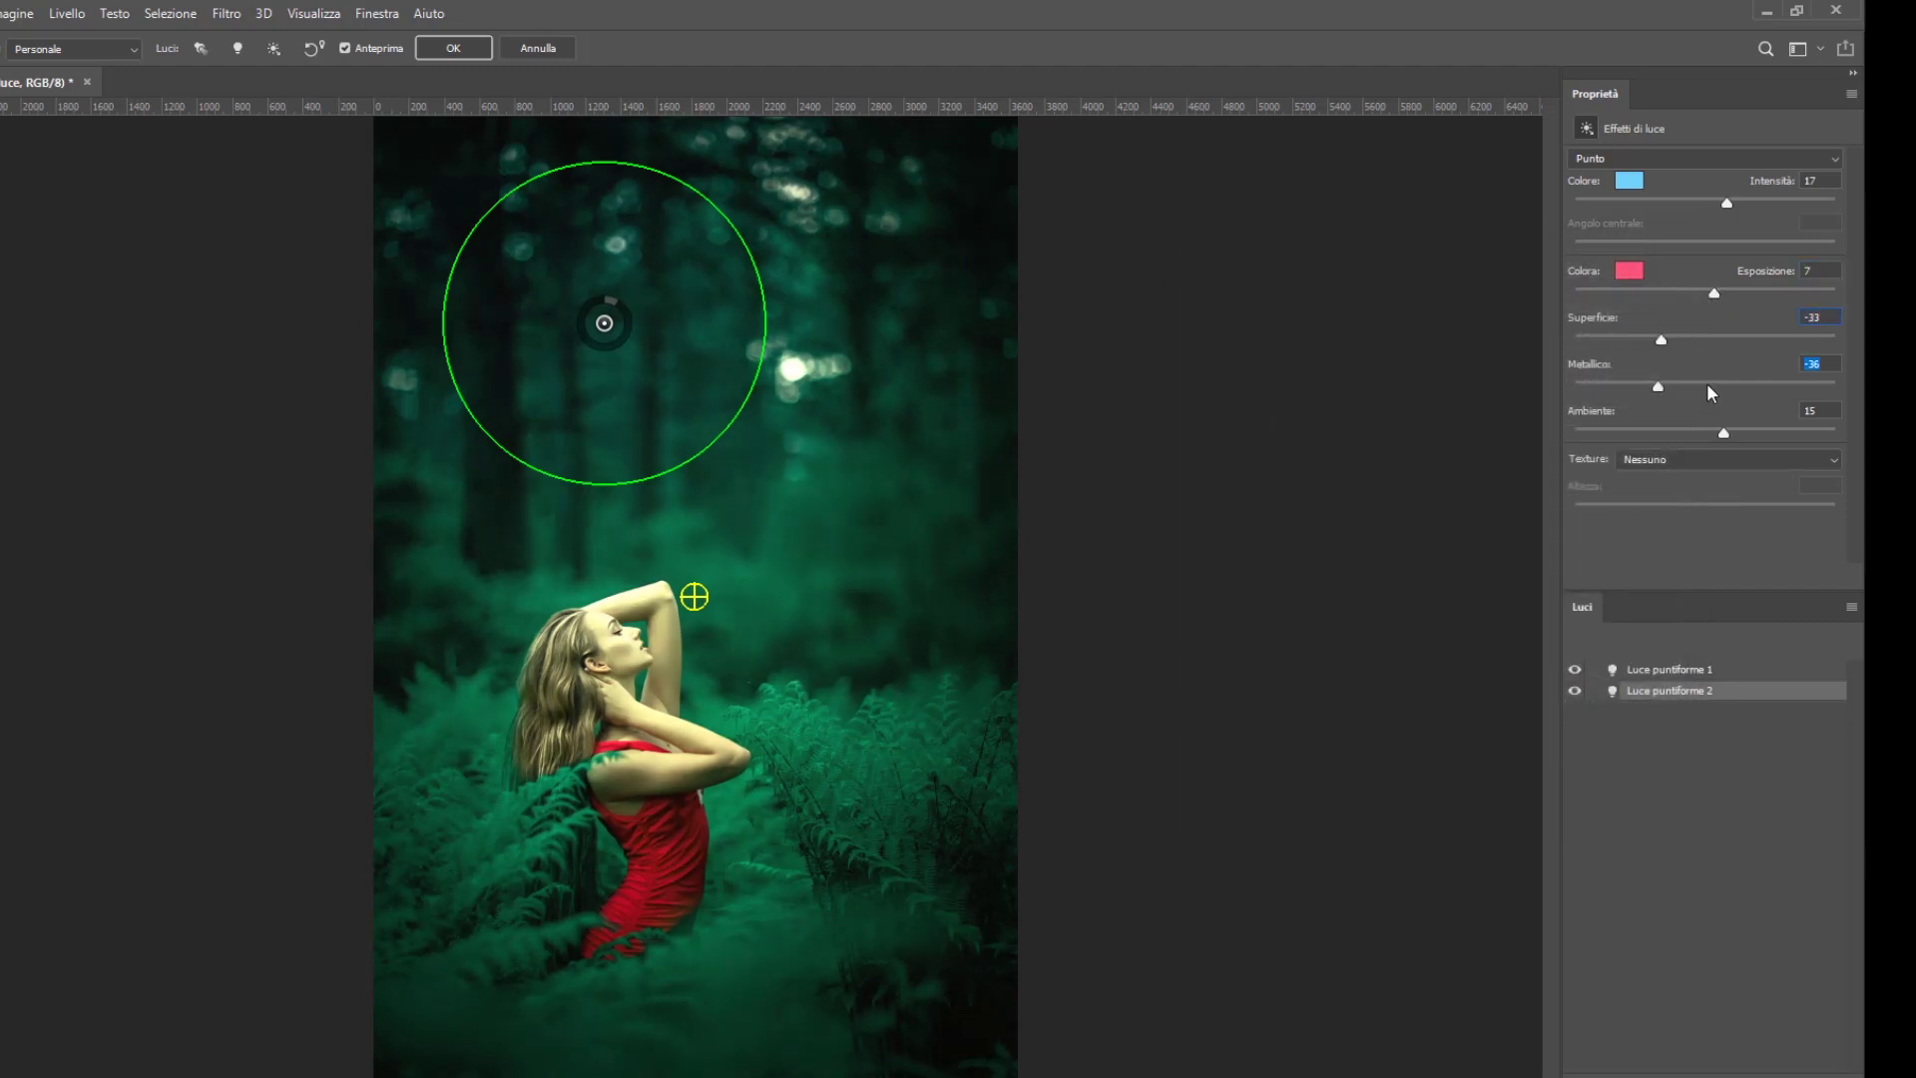
{"action": "left_click", "coordinate": [1731, 387]}
{"action": "left_click", "coordinate": [1711, 432]}
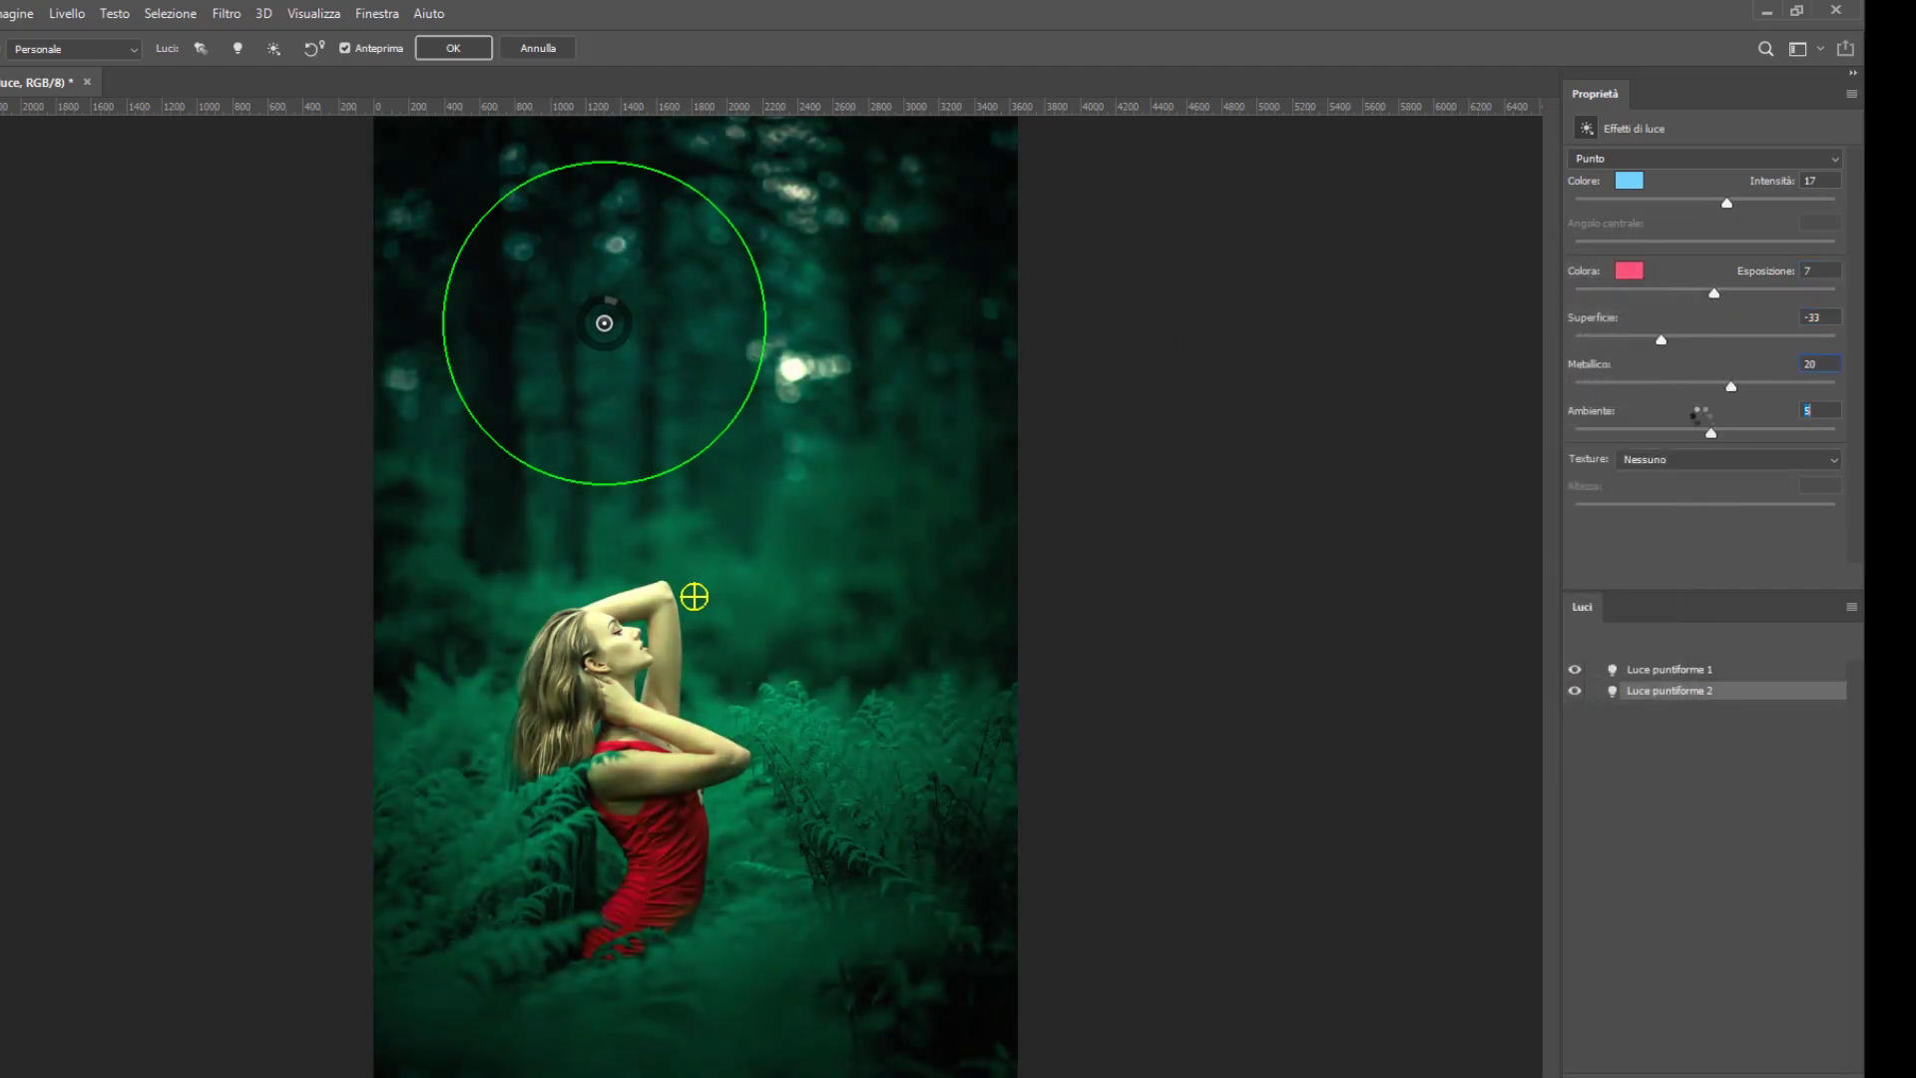
{"action": "left_click", "coordinate": [1584, 386]}
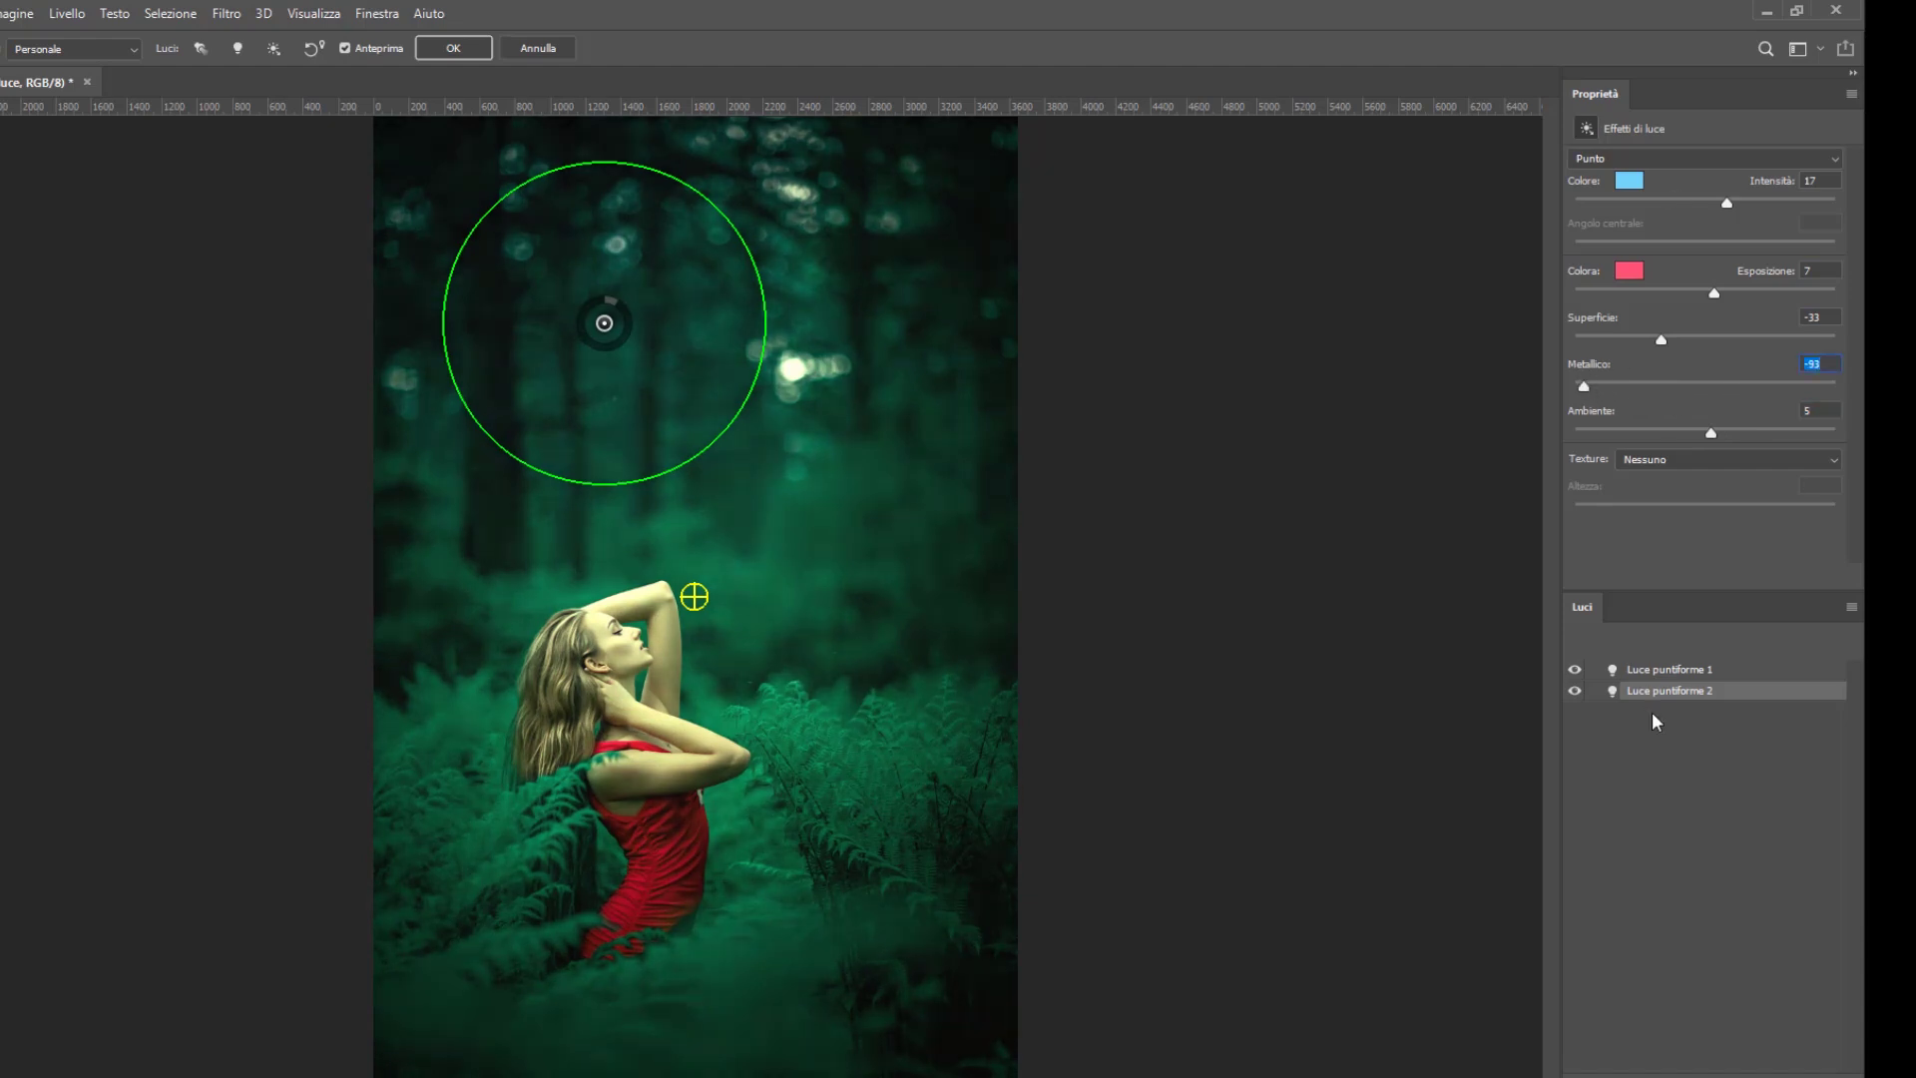
{"action": "left_click", "coordinate": [1575, 692]}
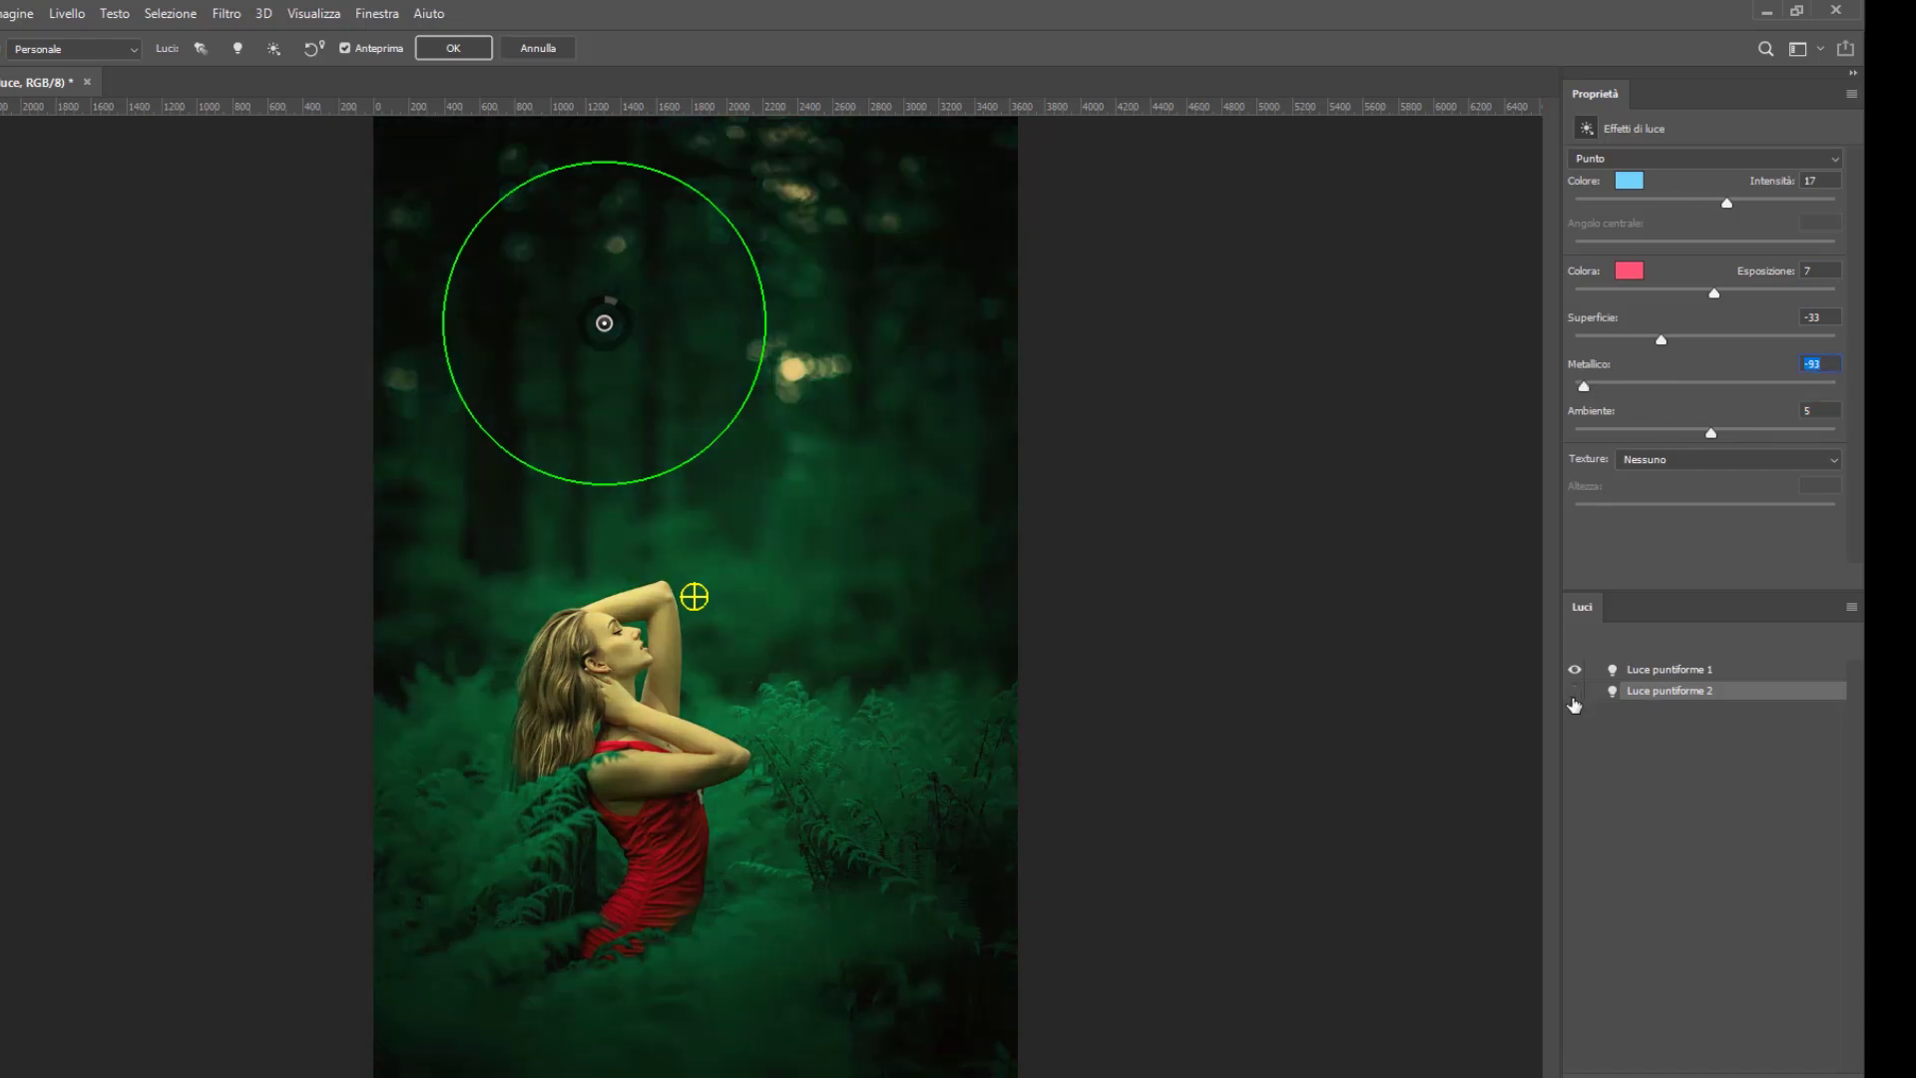
{"action": "left_click", "coordinate": [1575, 698]}
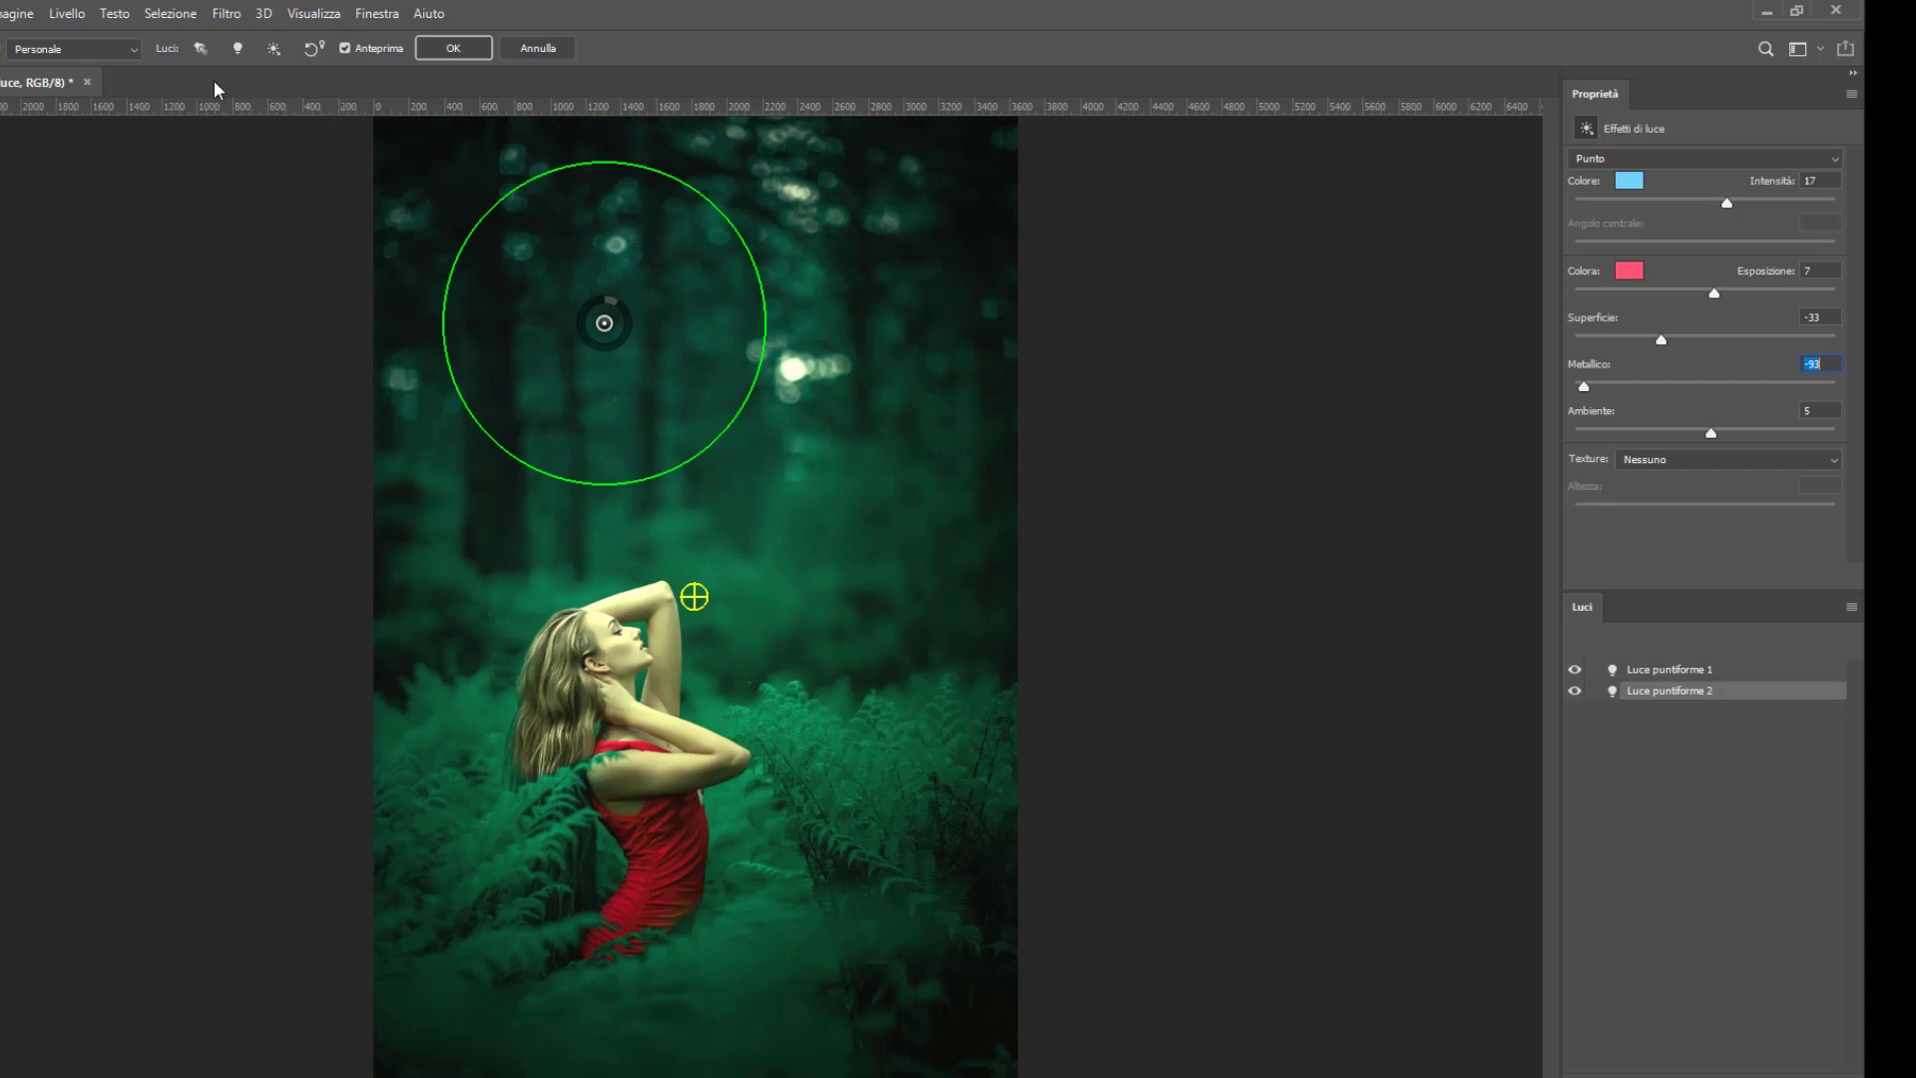
Add Luce puntiforme 3 to the right of the woman and make it bright green.
{"action": "left_click", "coordinate": [237, 48]}
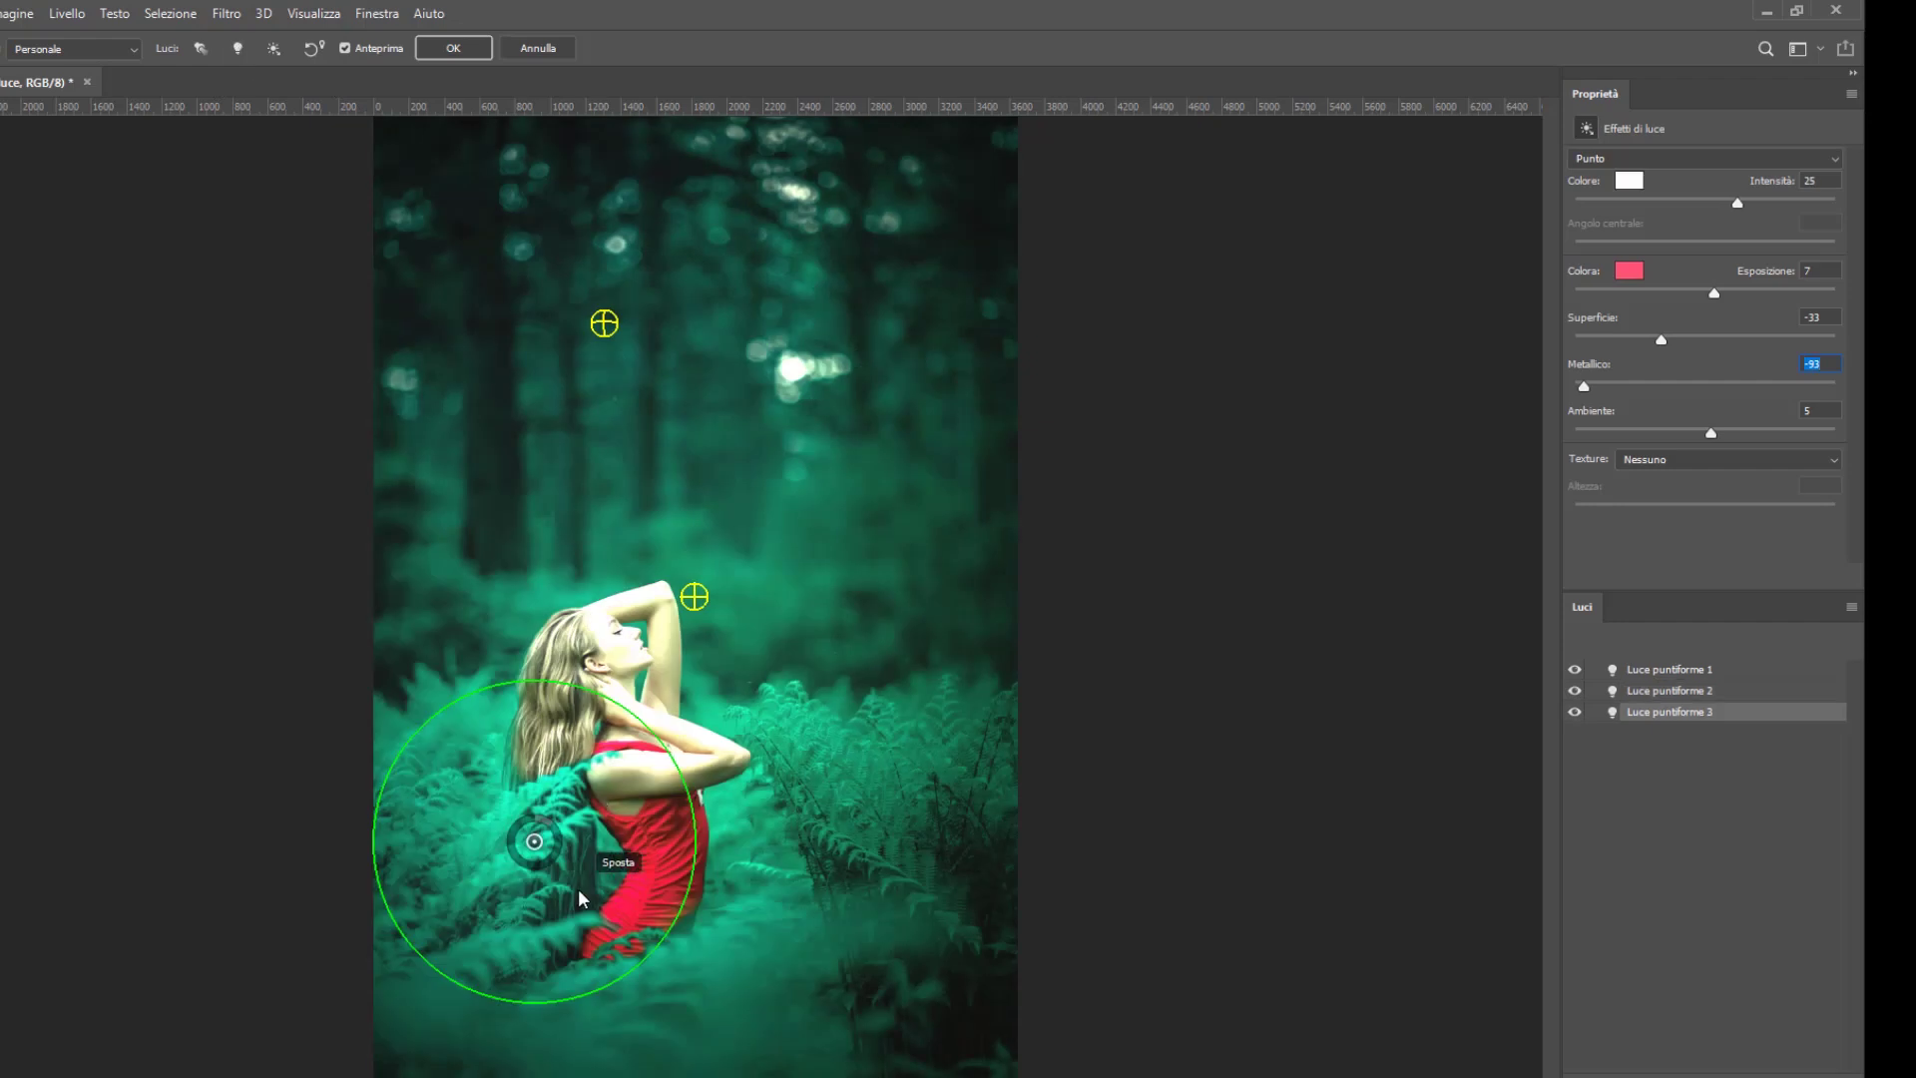
{"action": "left_click_drag", "start_coordinate": [578, 888], "coordinate": [997, 566]}
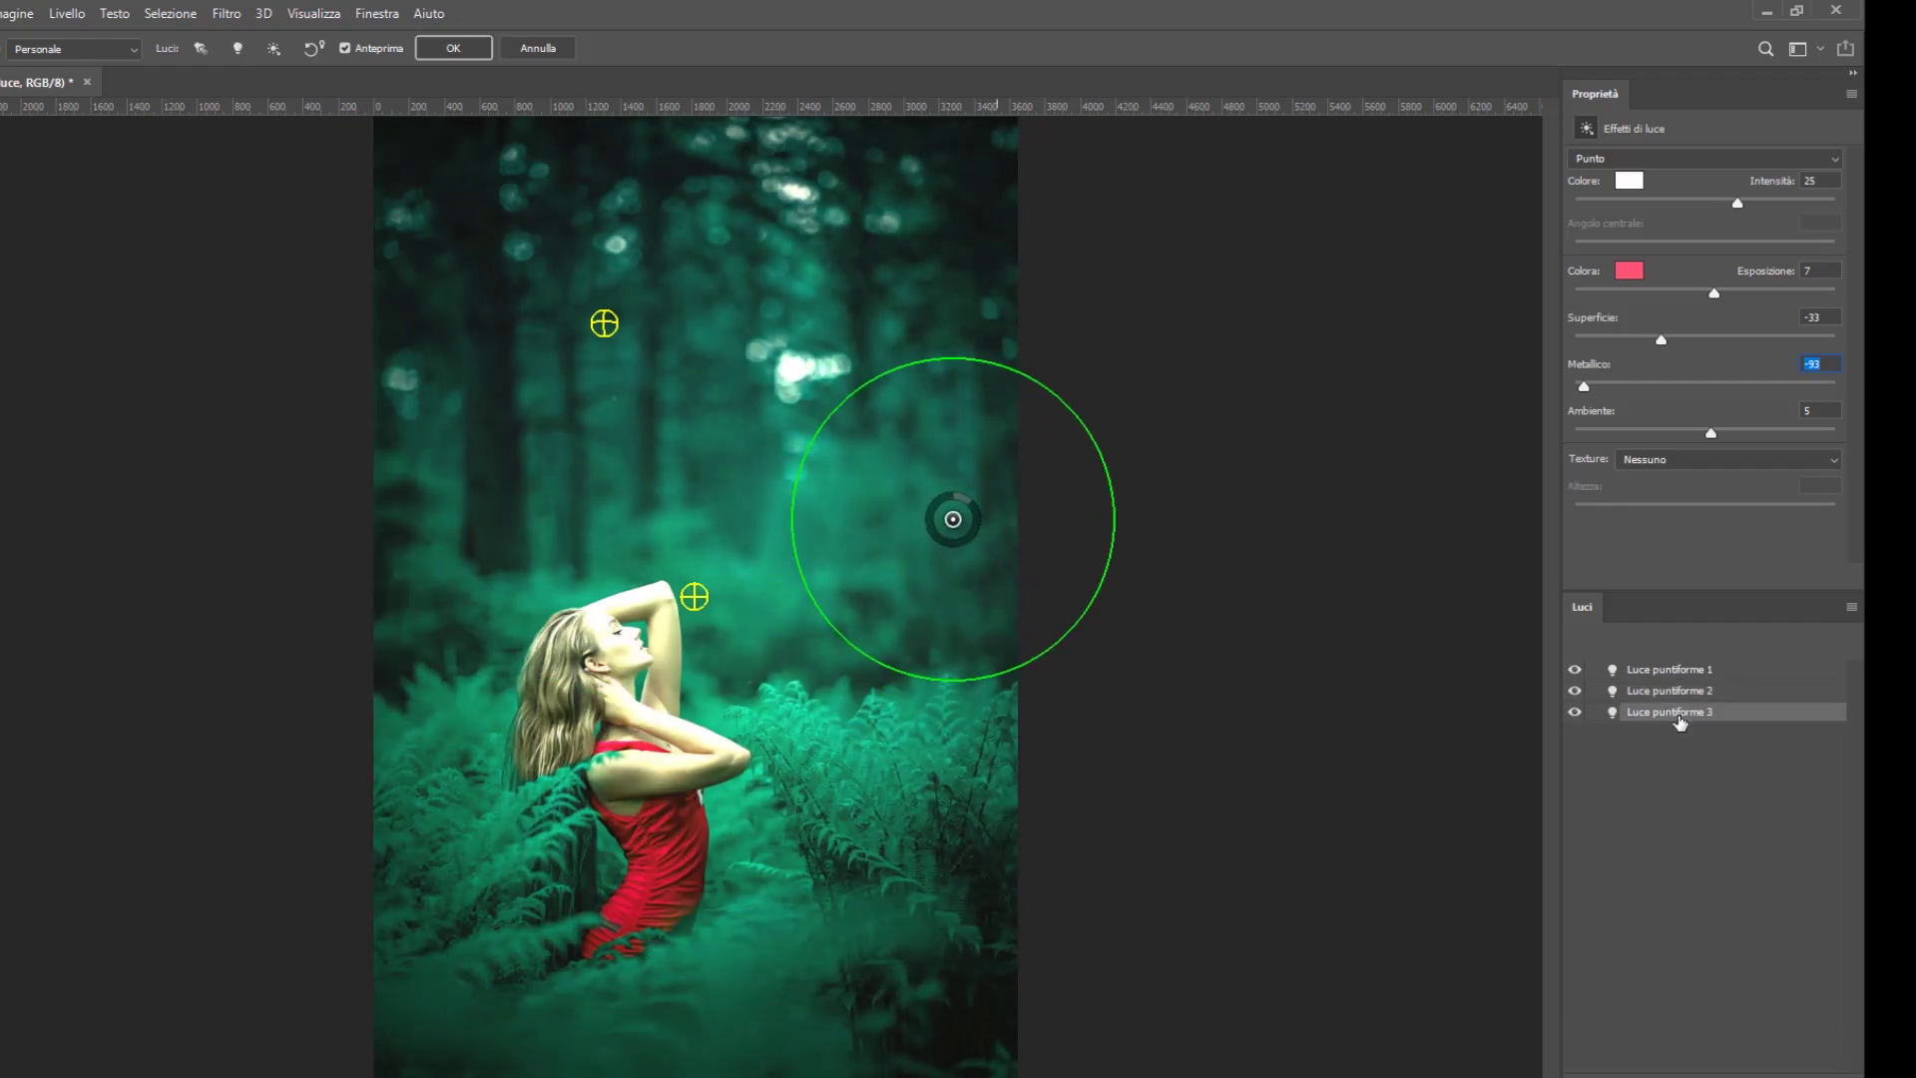
{"action": "left_click", "coordinate": [1629, 180]}
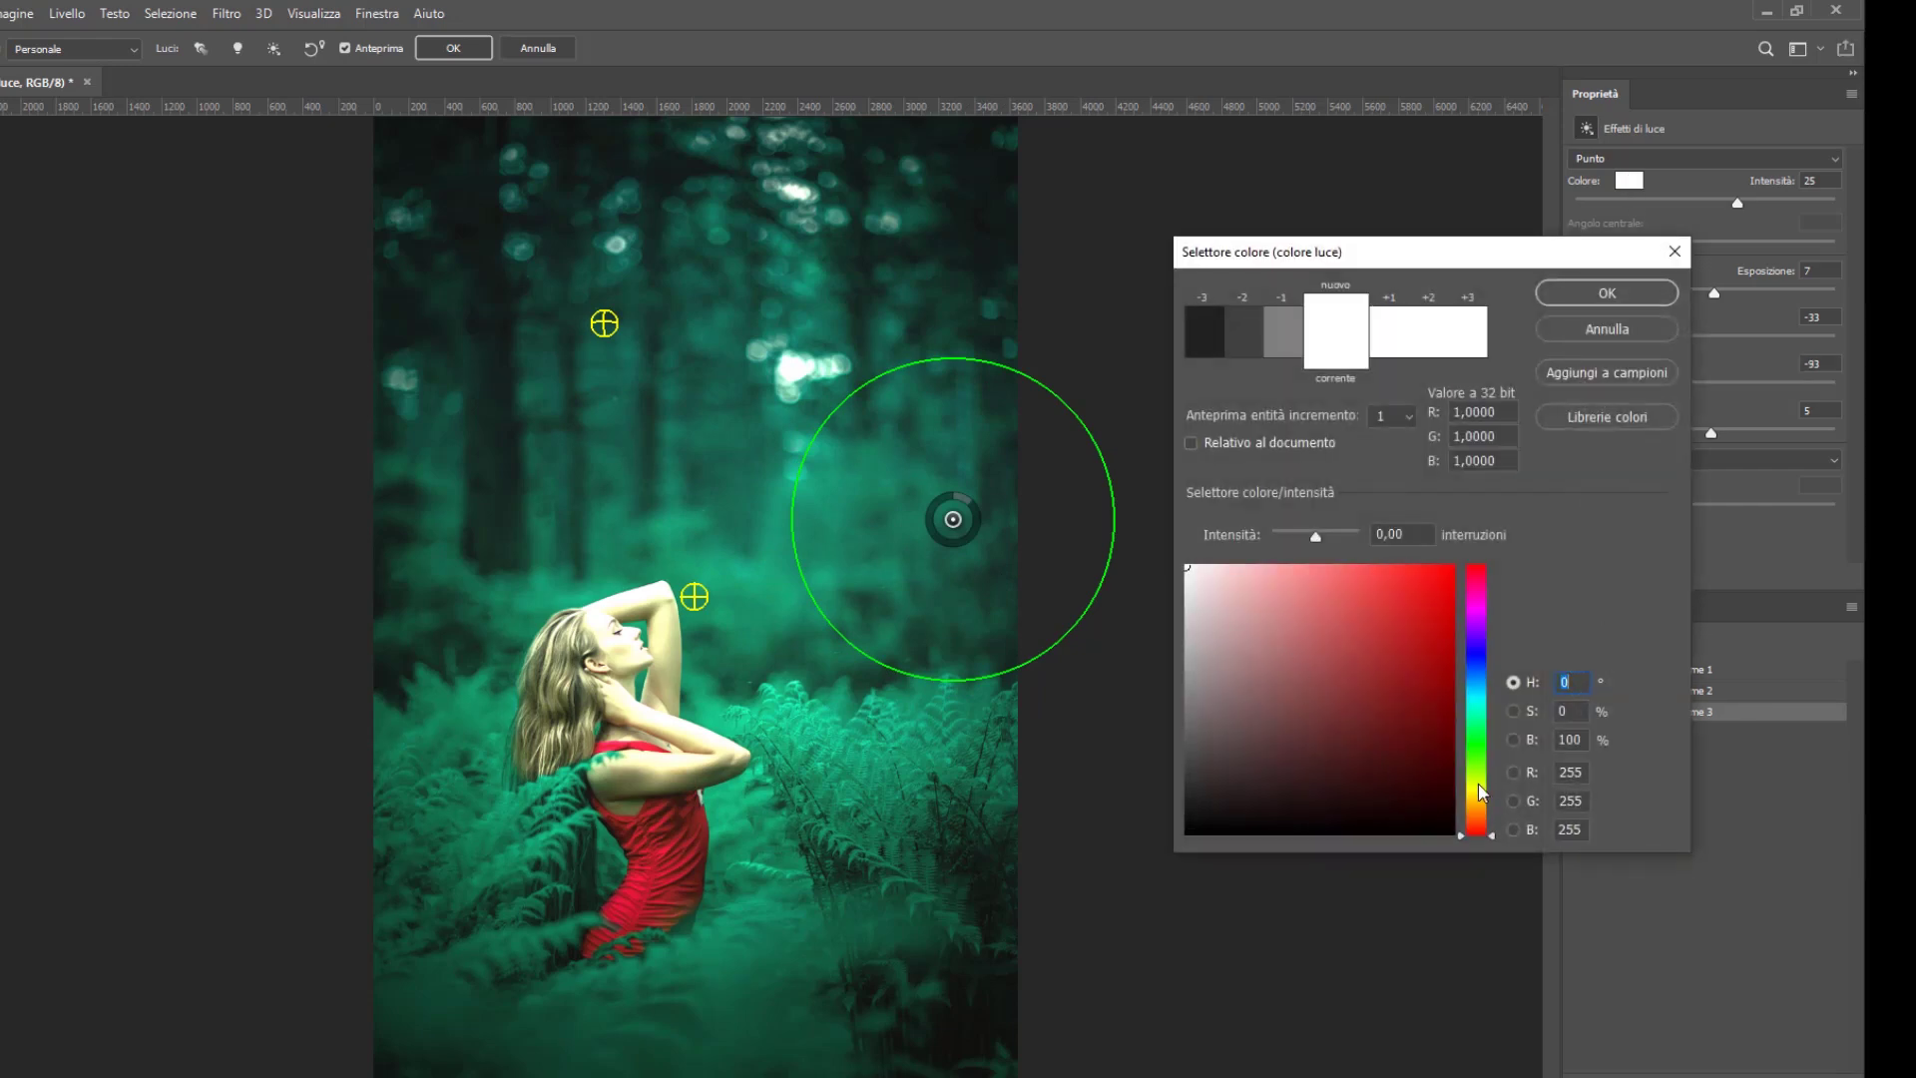
{"action": "left_click", "coordinate": [1481, 750]}
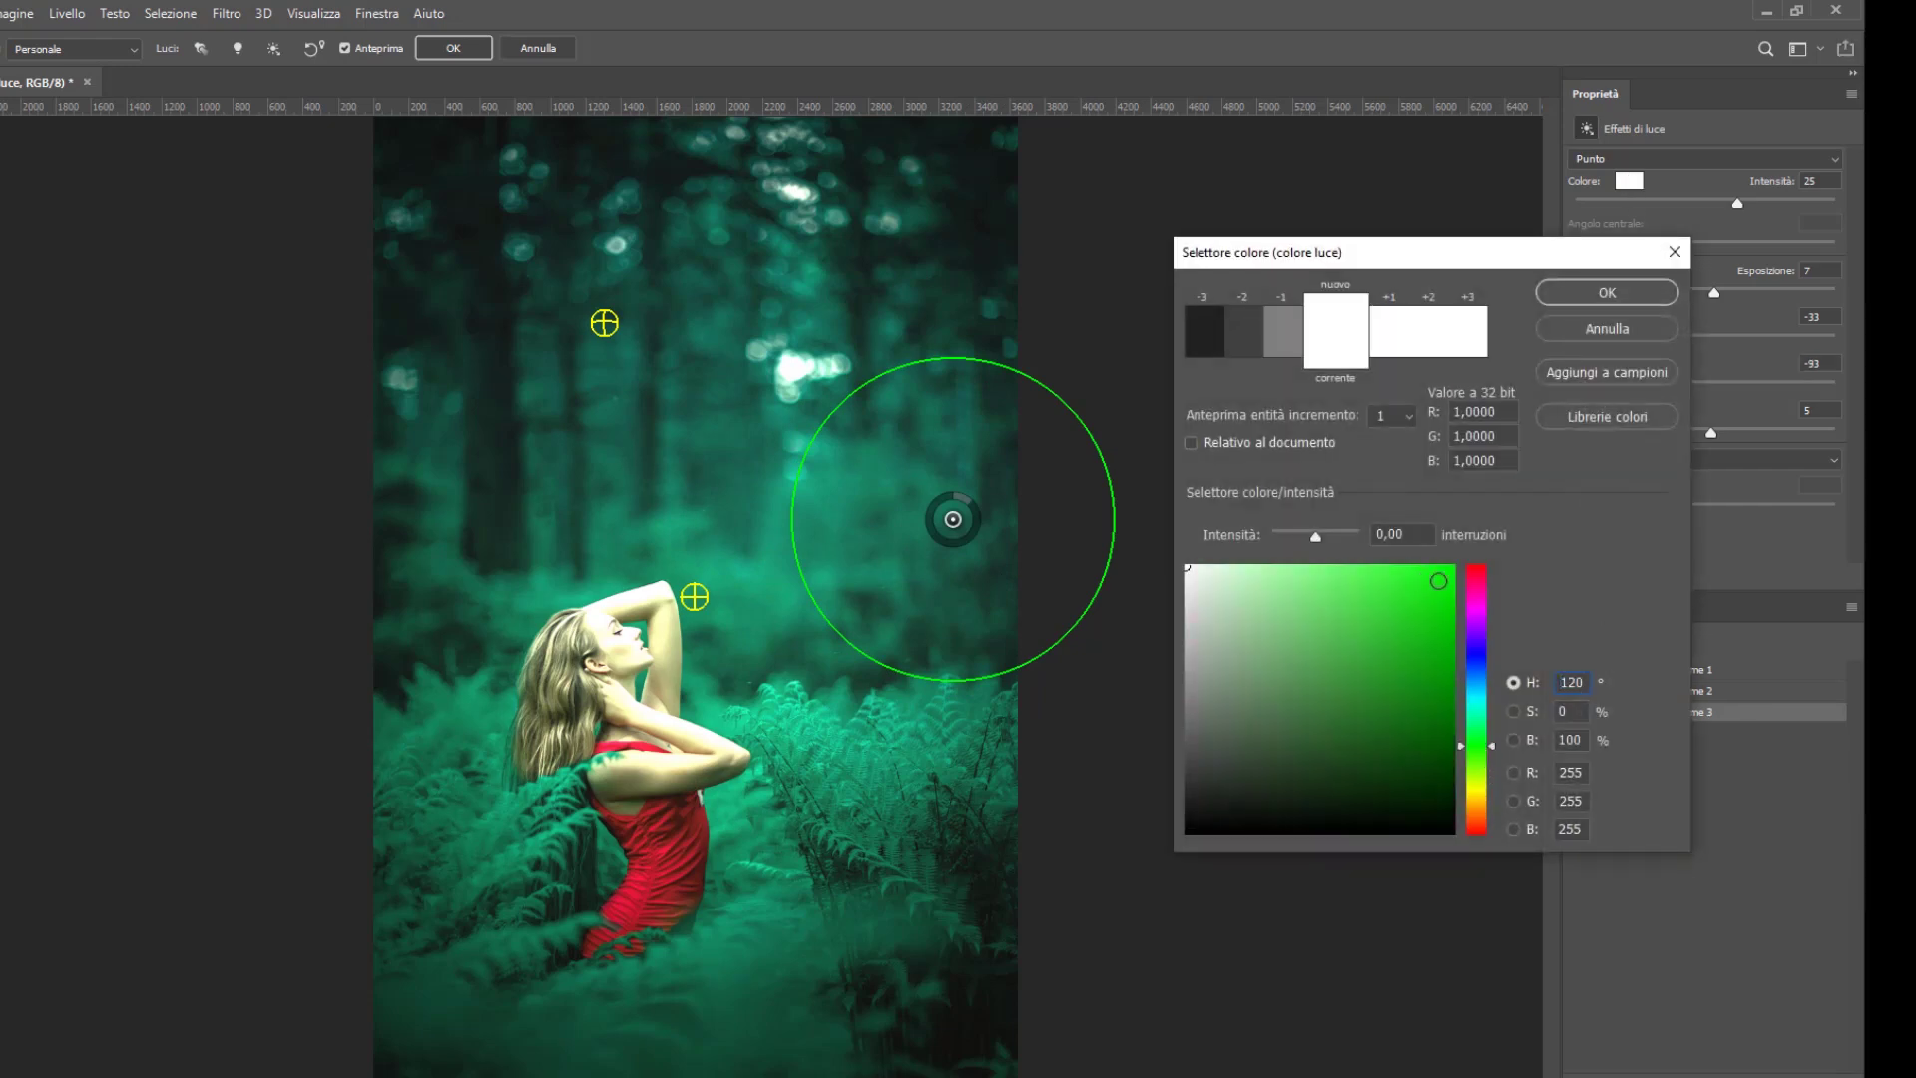
{"action": "left_click", "coordinate": [1381, 568]}
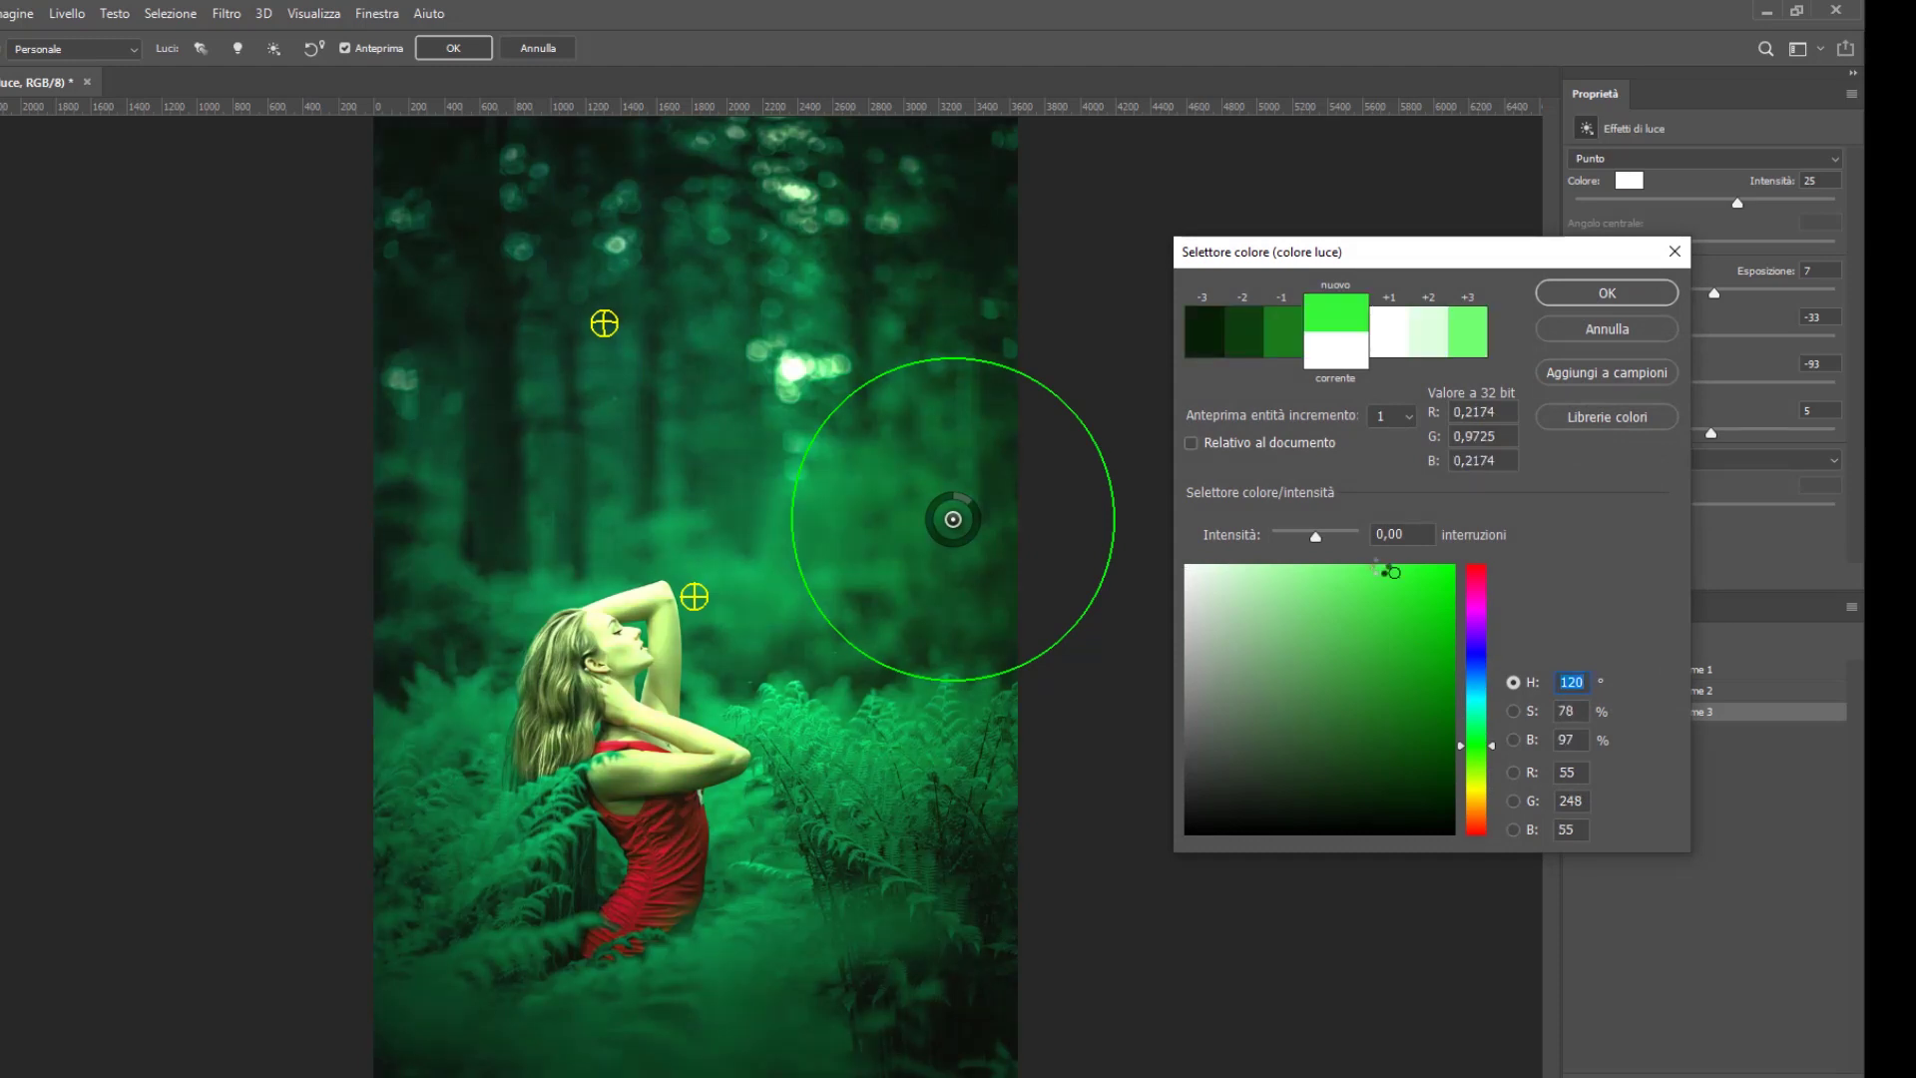
{"action": "left_click", "coordinate": [1579, 289]}
Change the third light's ambient colour to peach orange.
{"action": "left_click", "coordinate": [1629, 270]}
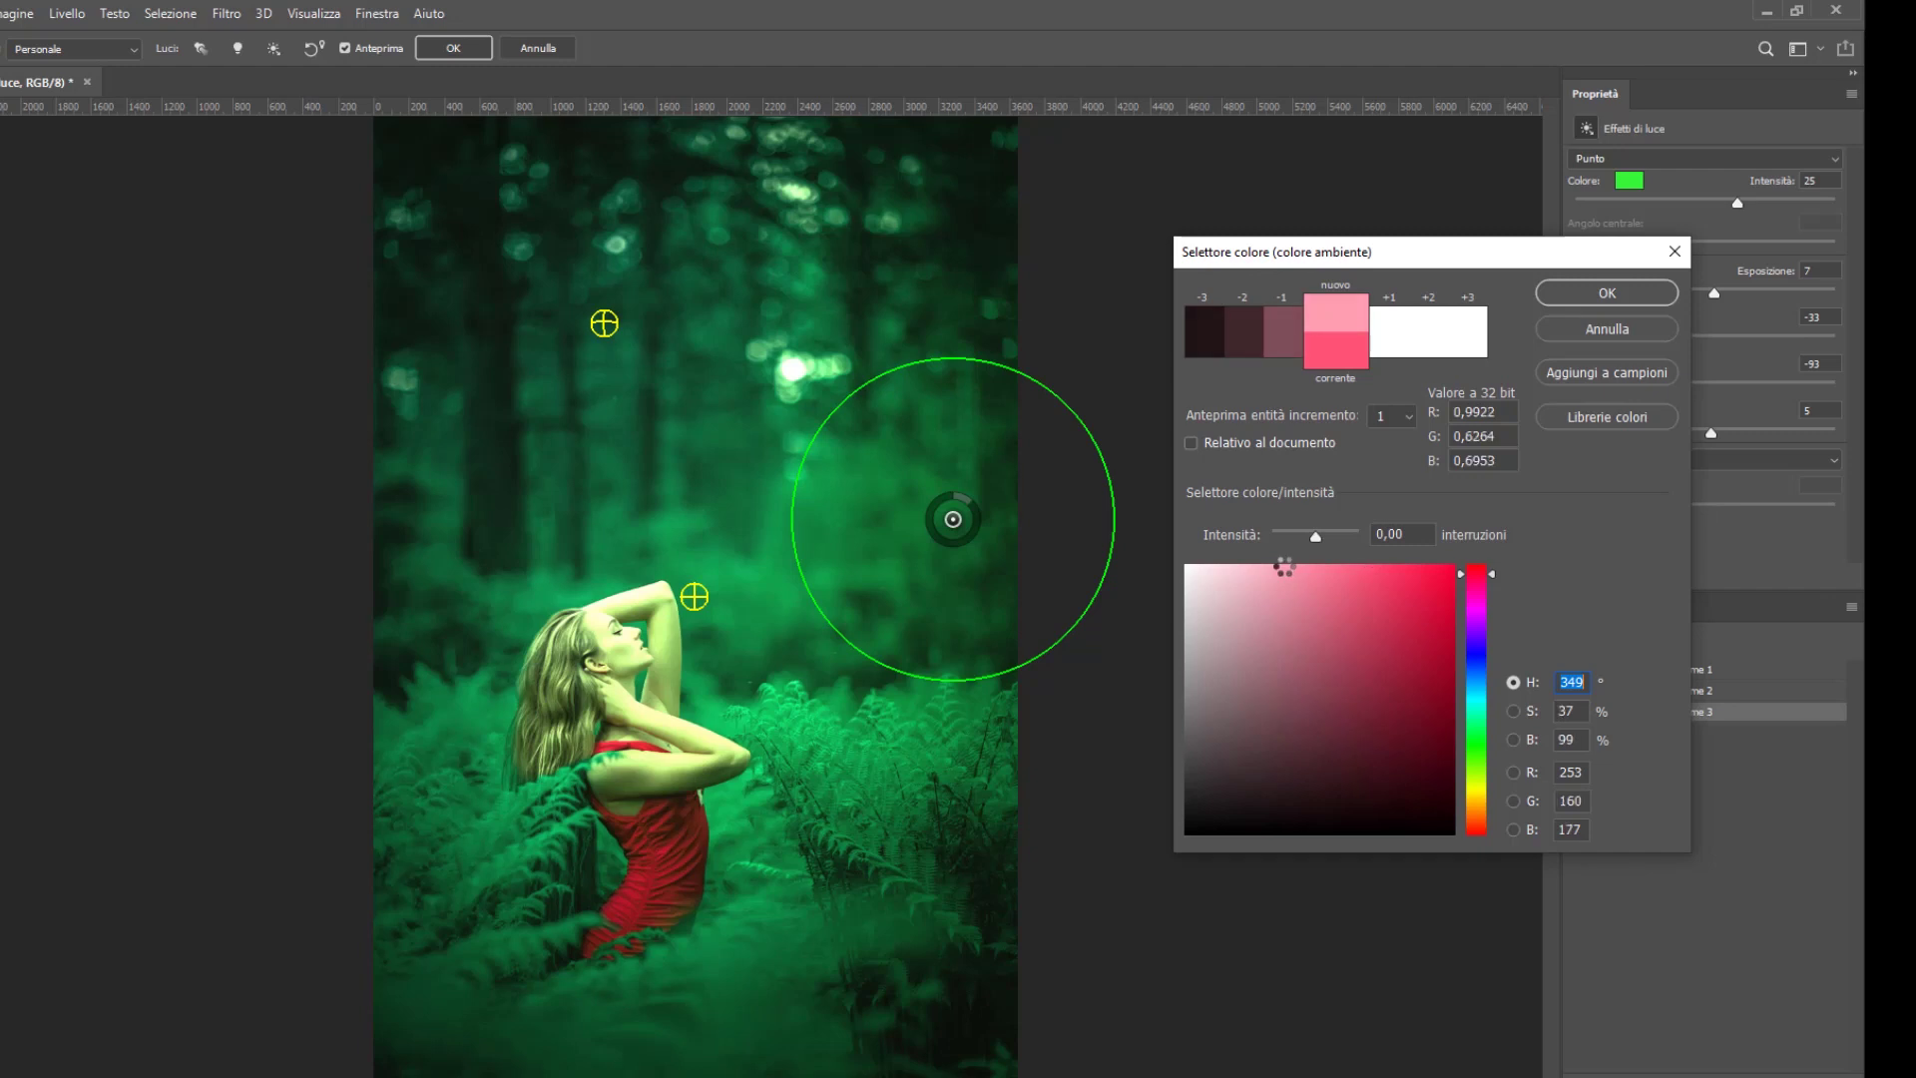
{"action": "left_click", "coordinate": [1248, 676]}
{"action": "left_click", "coordinate": [1476, 818]}
{"action": "left_click", "coordinate": [1317, 565]}
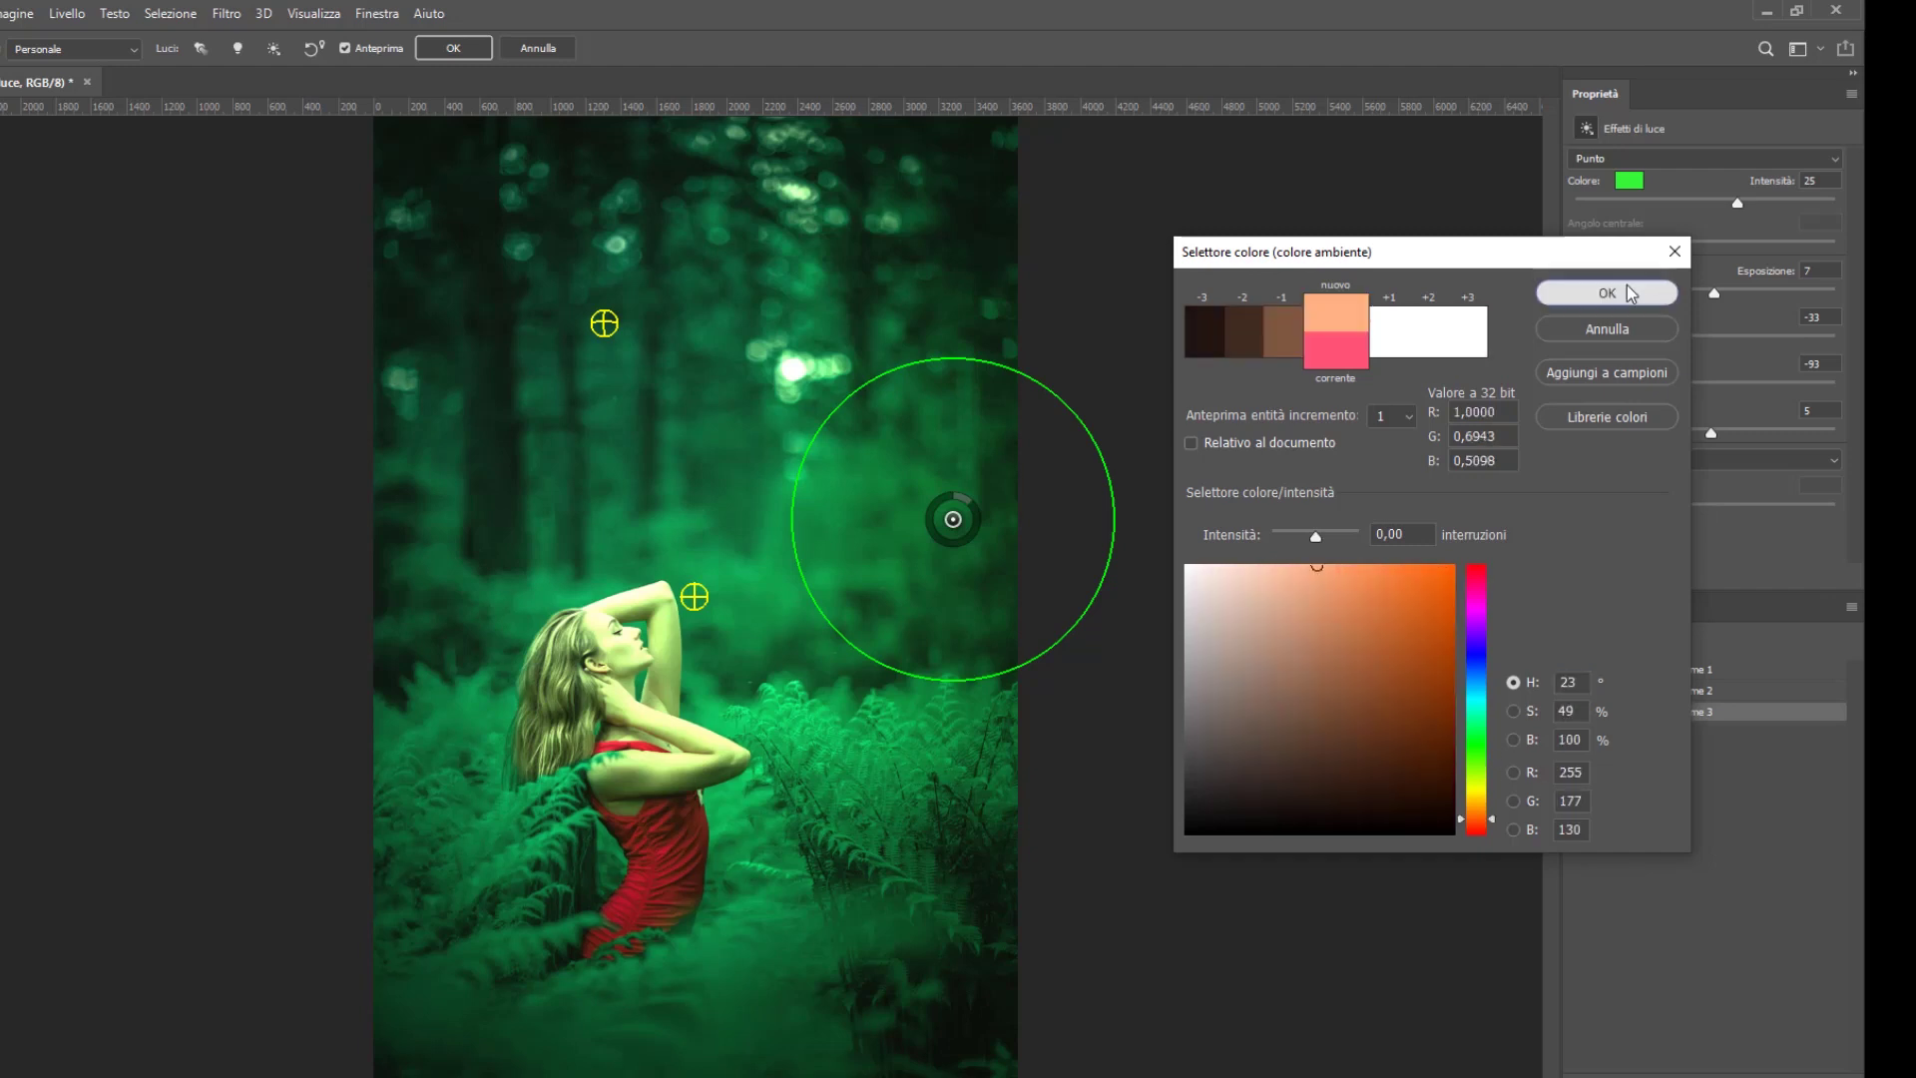
{"action": "left_click", "coordinate": [1625, 293]}
Tune the third light's intensity, exposure to 3, gloss, metallic to -38 and ambience.
{"action": "left_click_drag", "start_coordinate": [1691, 295], "coordinate": [1694, 293]}
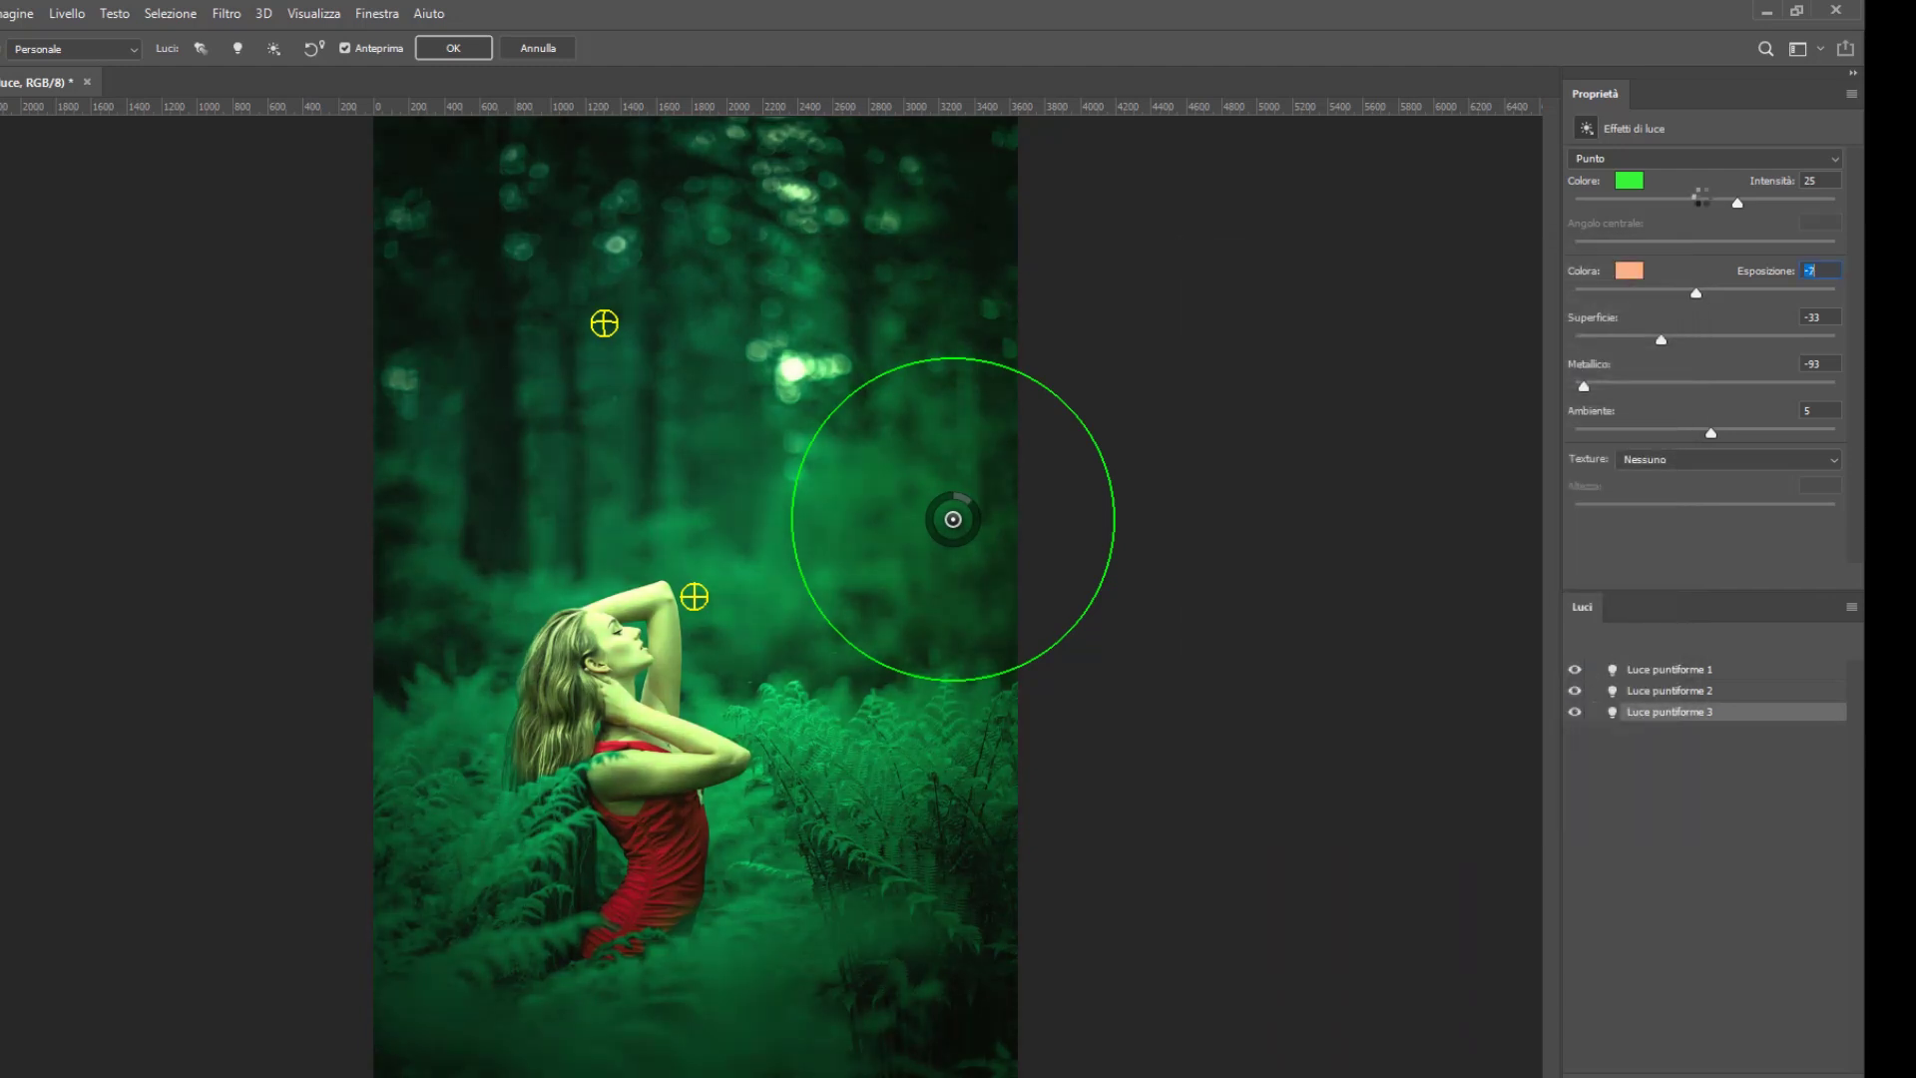
{"action": "left_click_drag", "start_coordinate": [1738, 203], "coordinate": [1698, 207]}
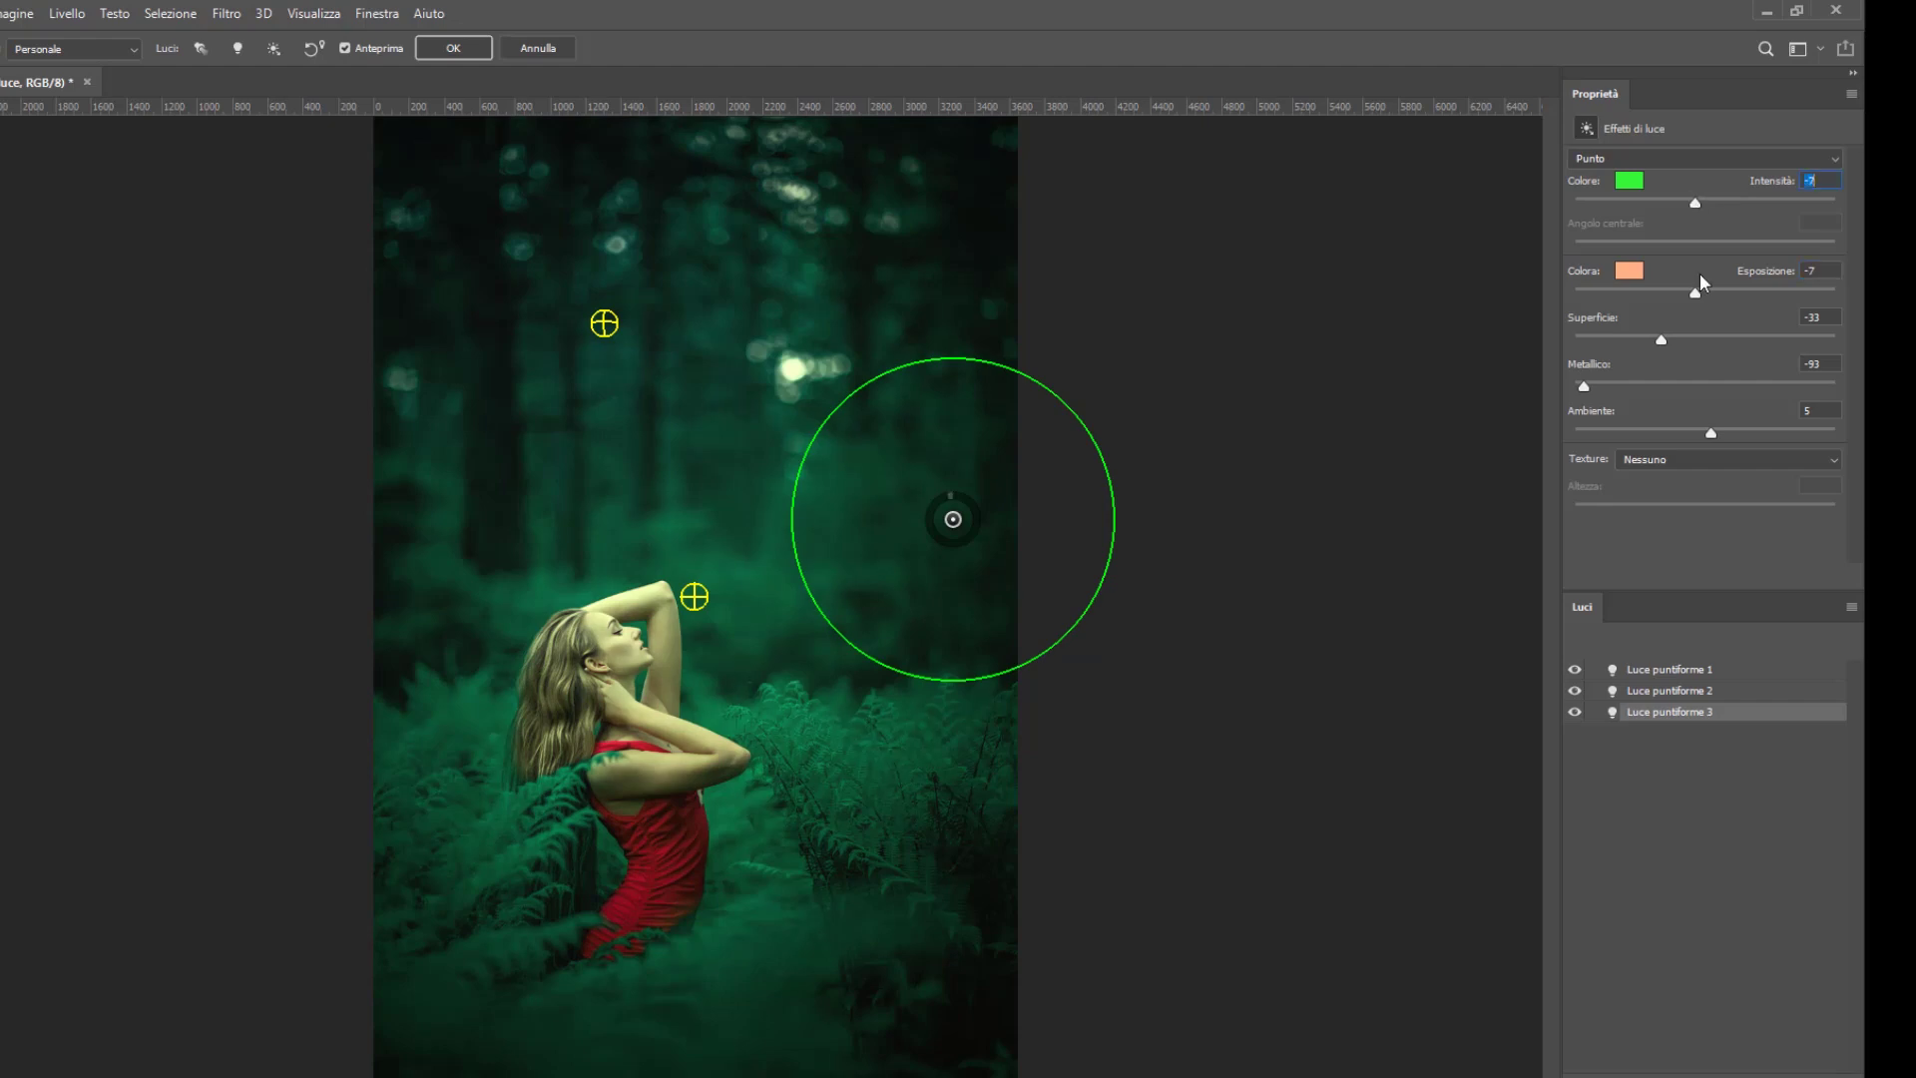
{"action": "left_click_drag", "start_coordinate": [1695, 292], "coordinate": [1709, 293]}
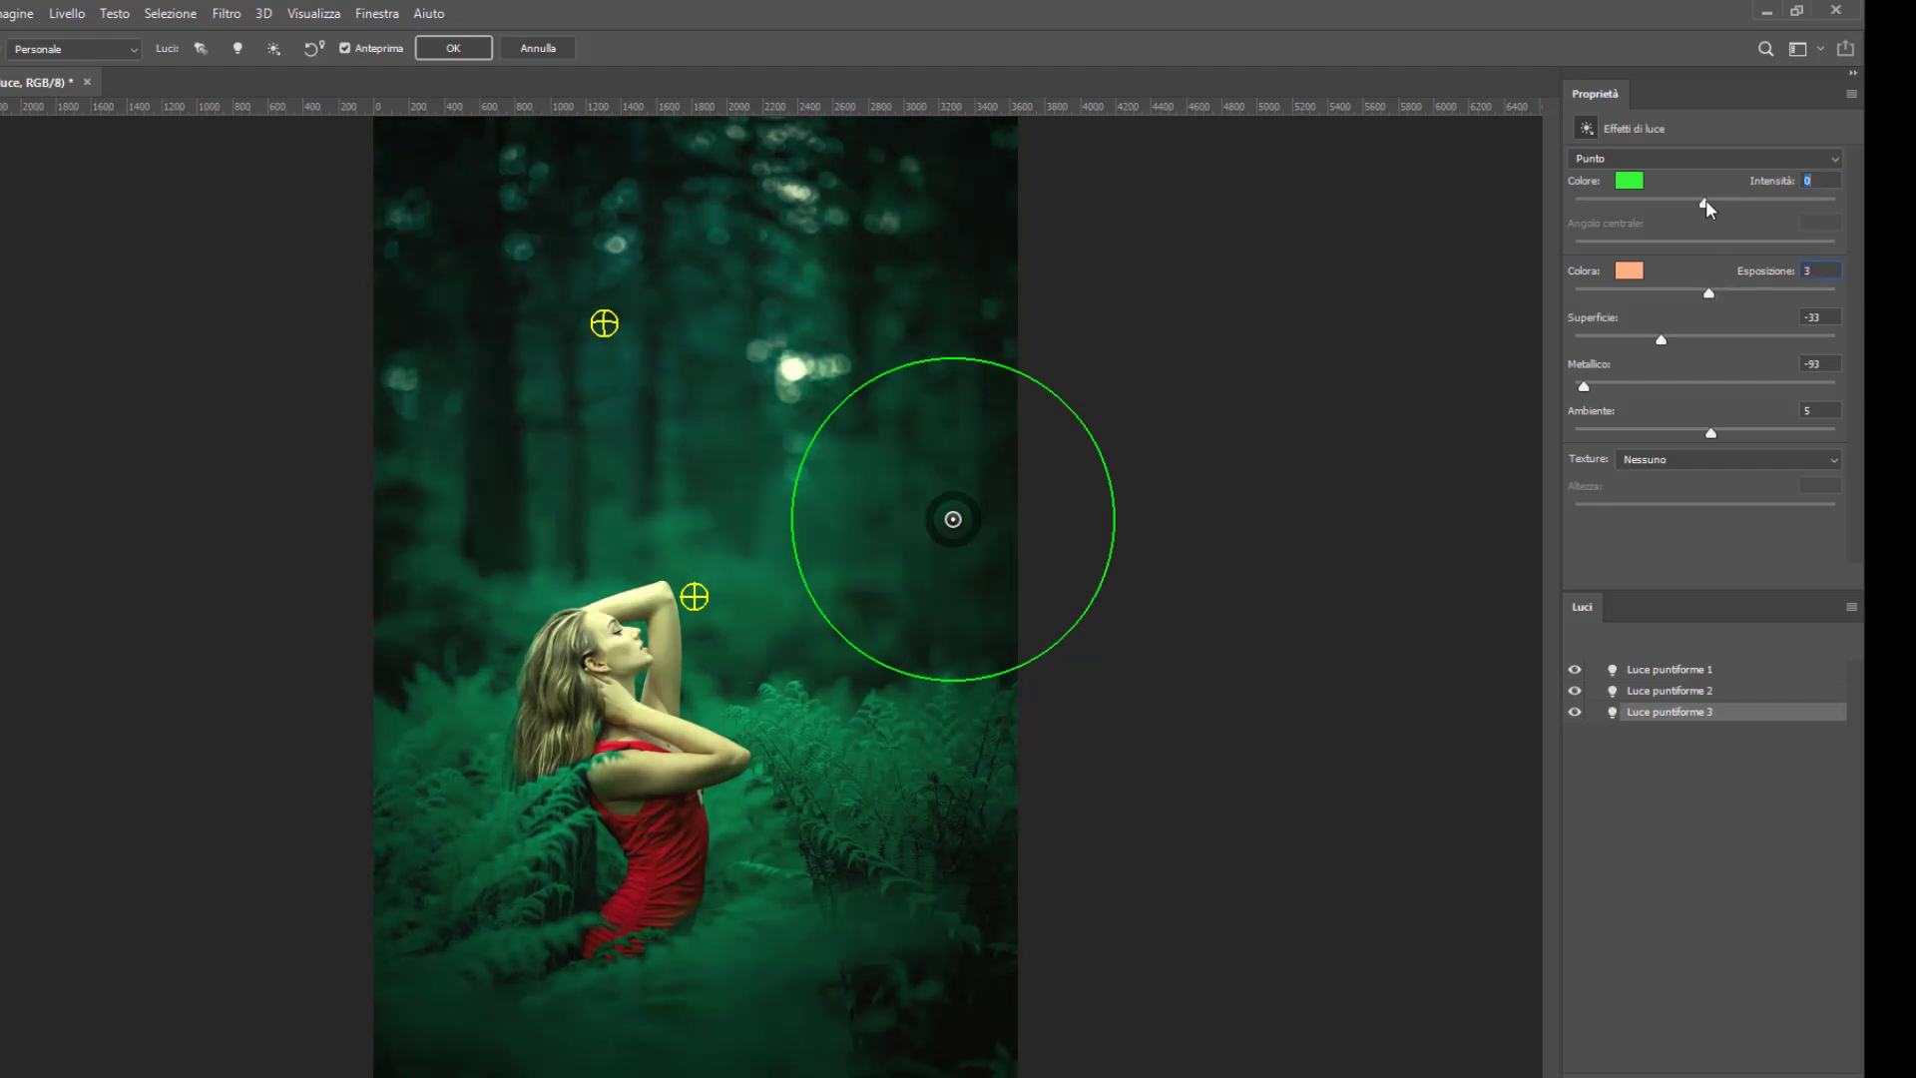
{"action": "left_click_drag", "start_coordinate": [1696, 203], "coordinate": [1713, 203]}
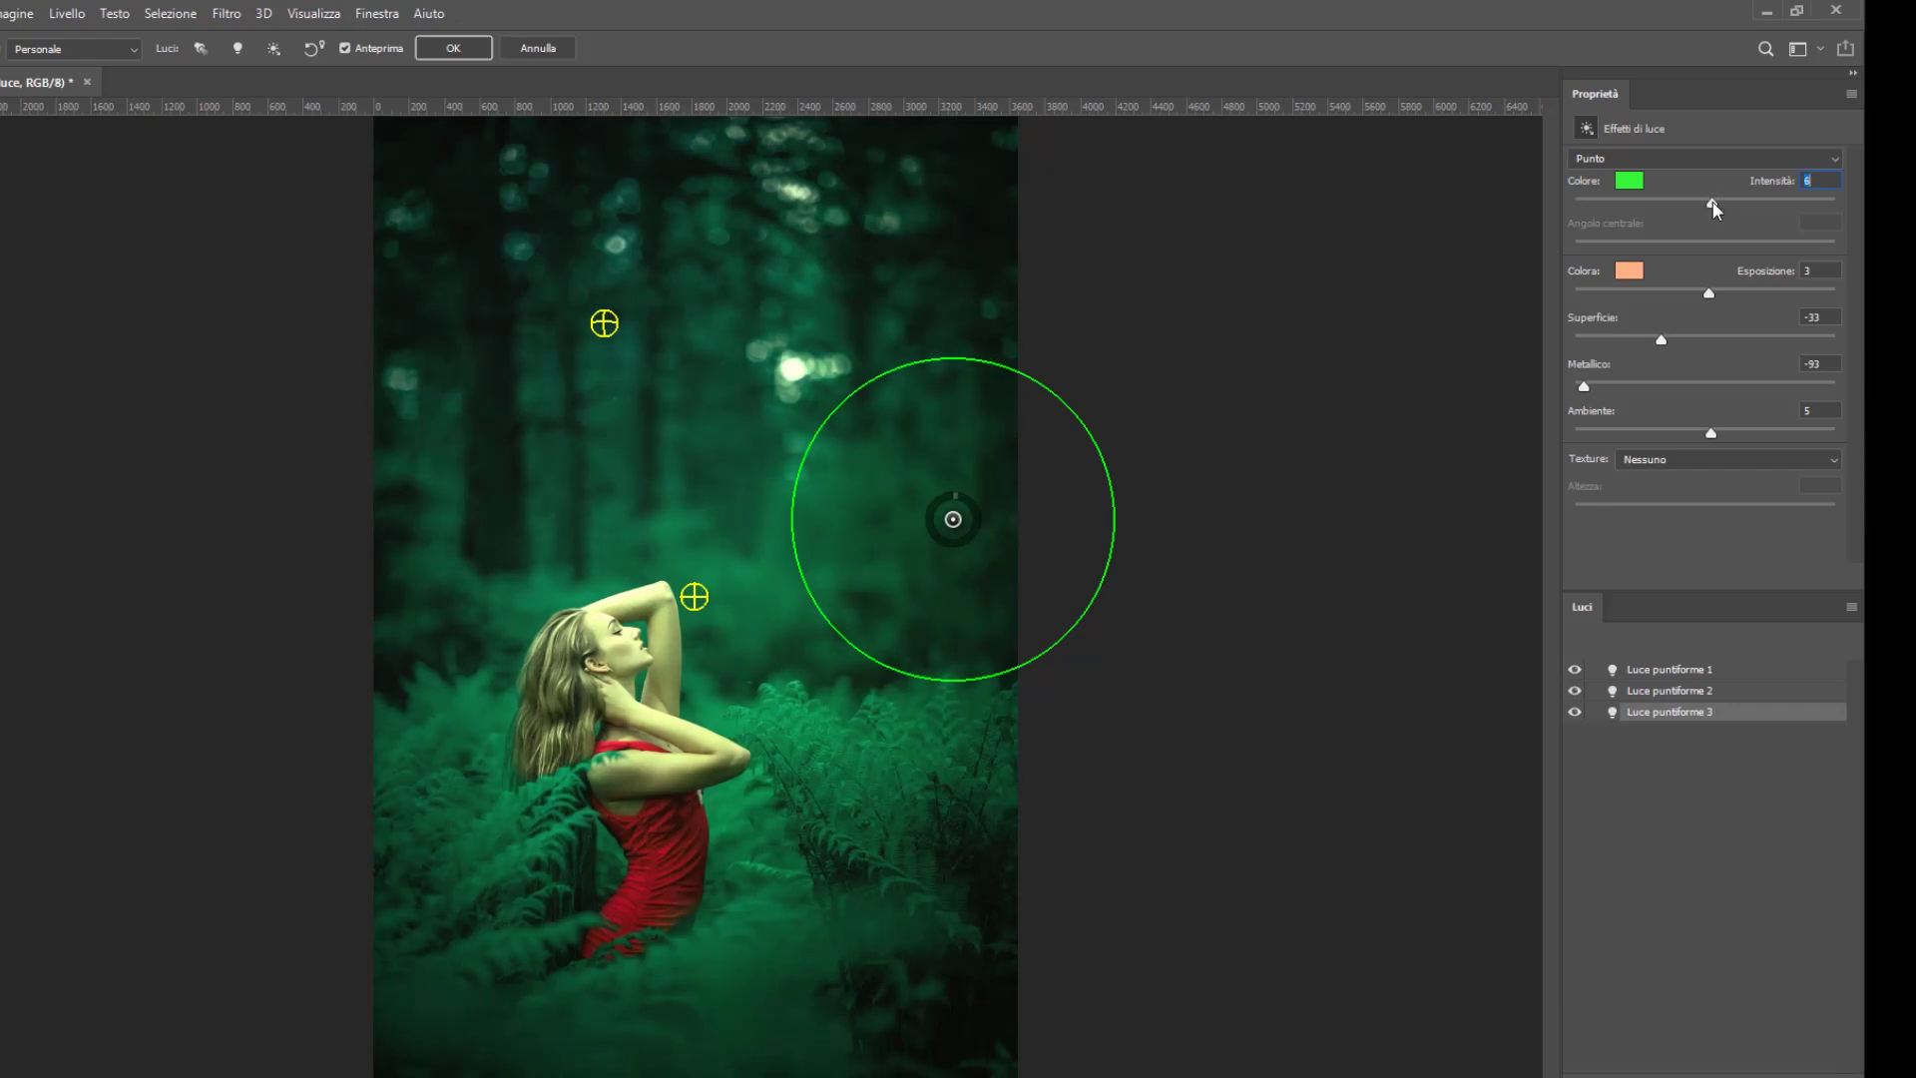
{"action": "left_click_drag", "start_coordinate": [1708, 292], "coordinate": [1691, 341]}
{"action": "mouse_move", "coordinate": [1584, 386]}
{"action": "left_mouse_down"}
{"action": "mouse_move", "coordinate": [1654, 387]}
{"action": "mouse_move", "coordinate": [1703, 433]}
{"action": "left_mouse_up"}
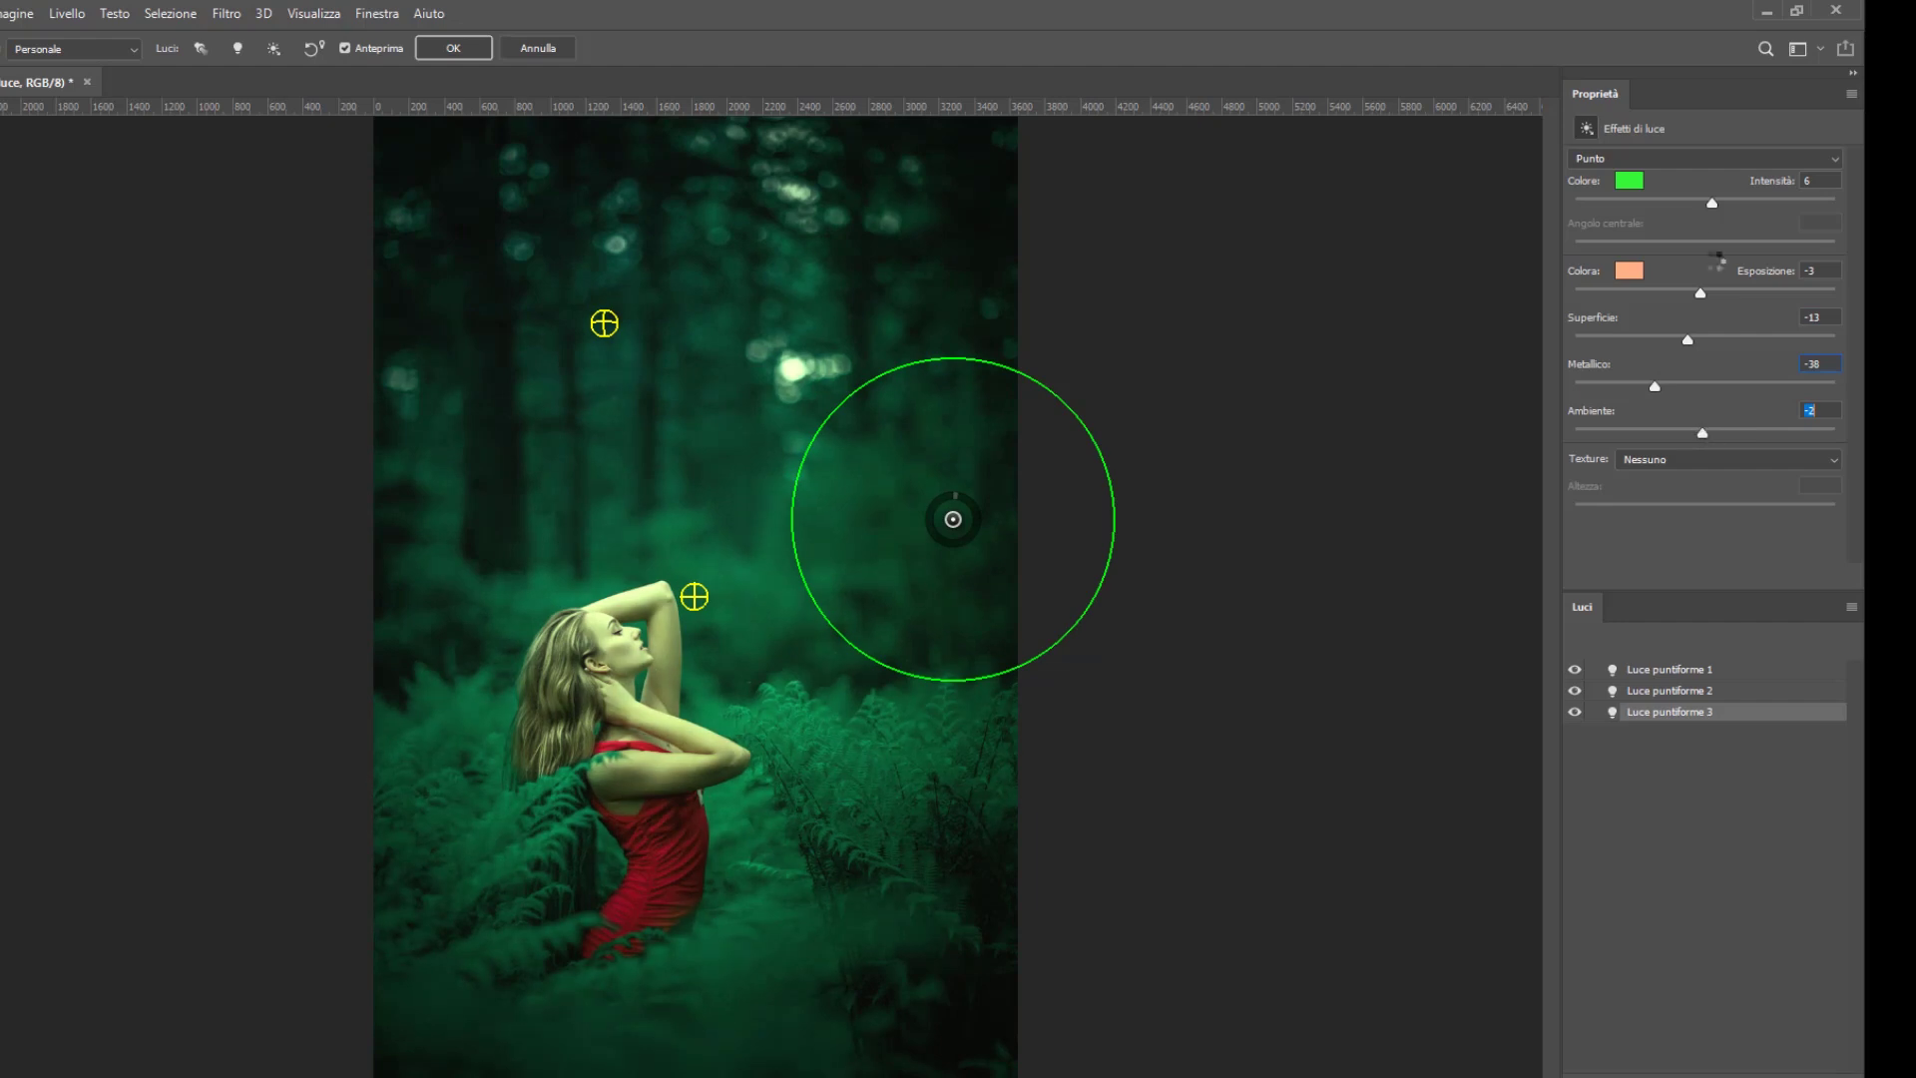
Move the green light up into the treetops, retune intensity and exposure, and hide the lights to compare.
{"action": "left_click_drag", "start_coordinate": [953, 520], "coordinate": [933, 334]}
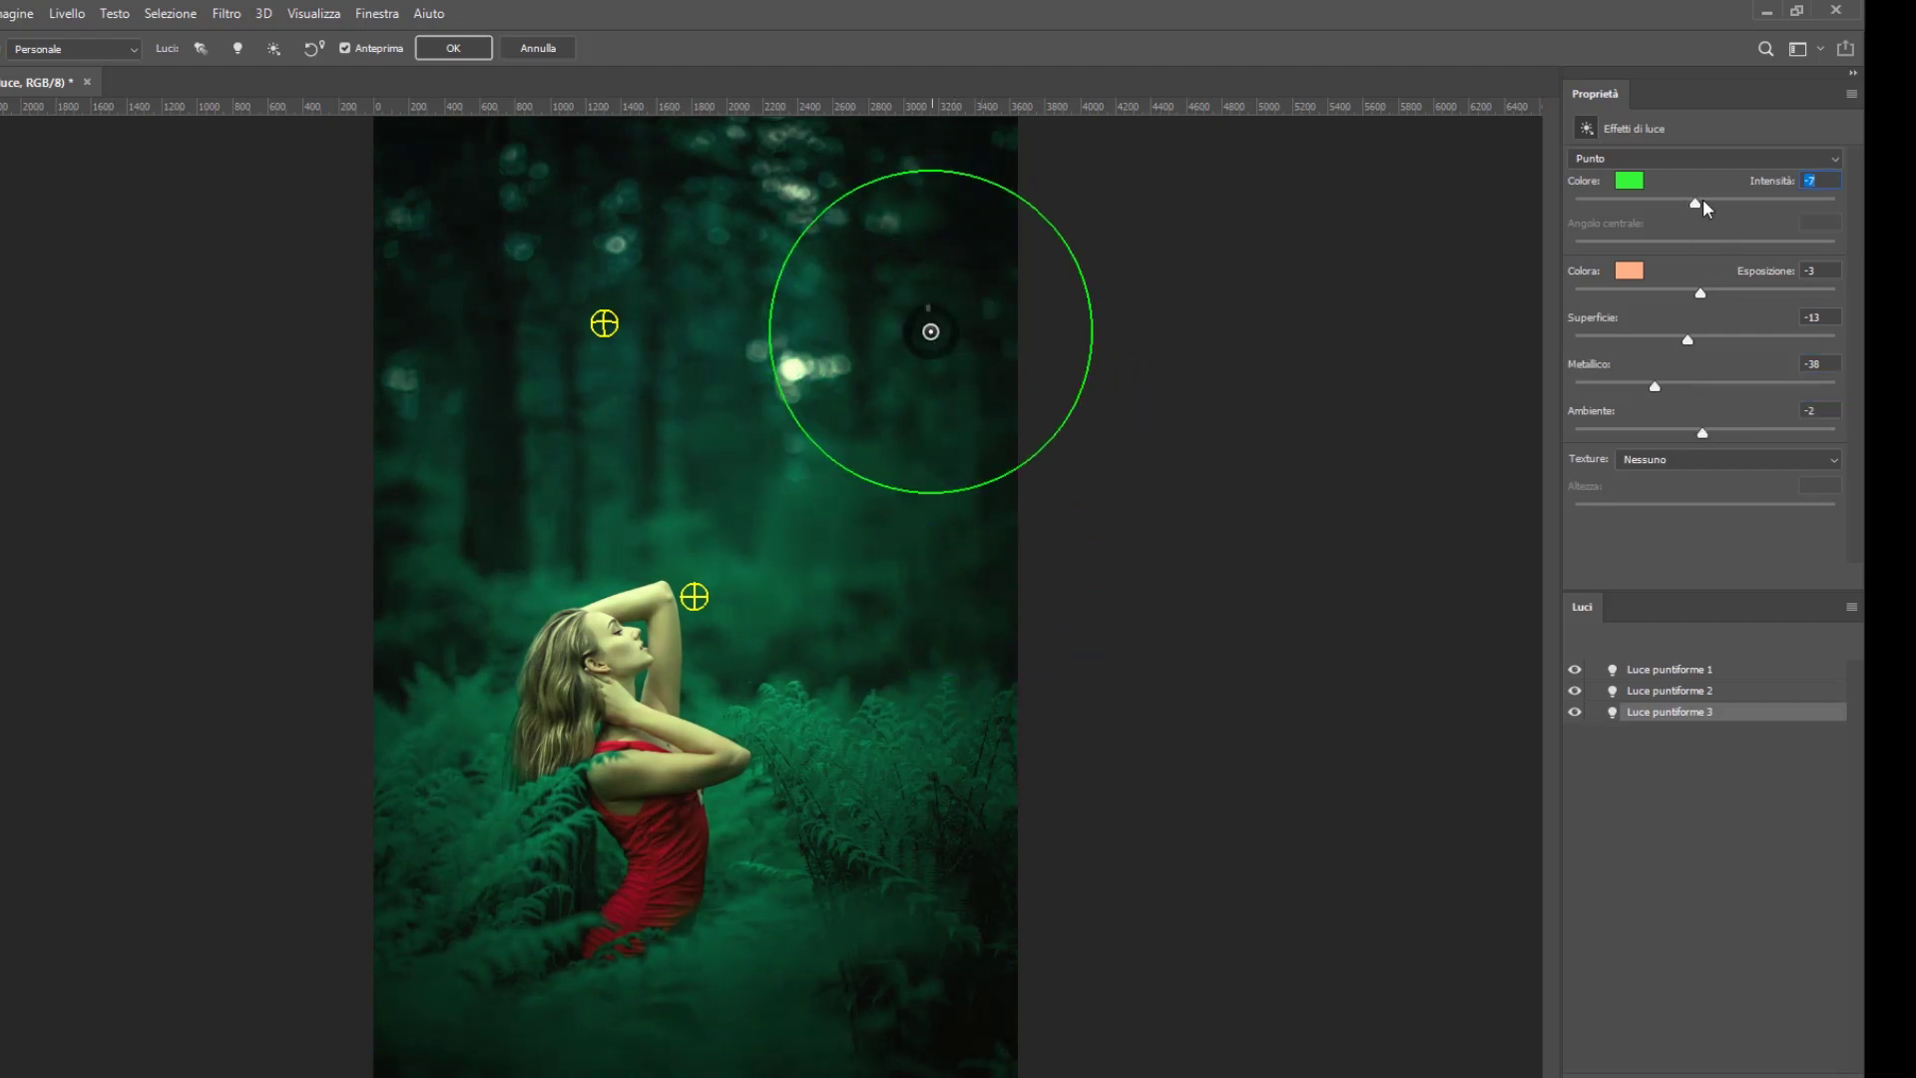
{"action": "left_click_drag", "start_coordinate": [1697, 202], "coordinate": [1712, 203]}
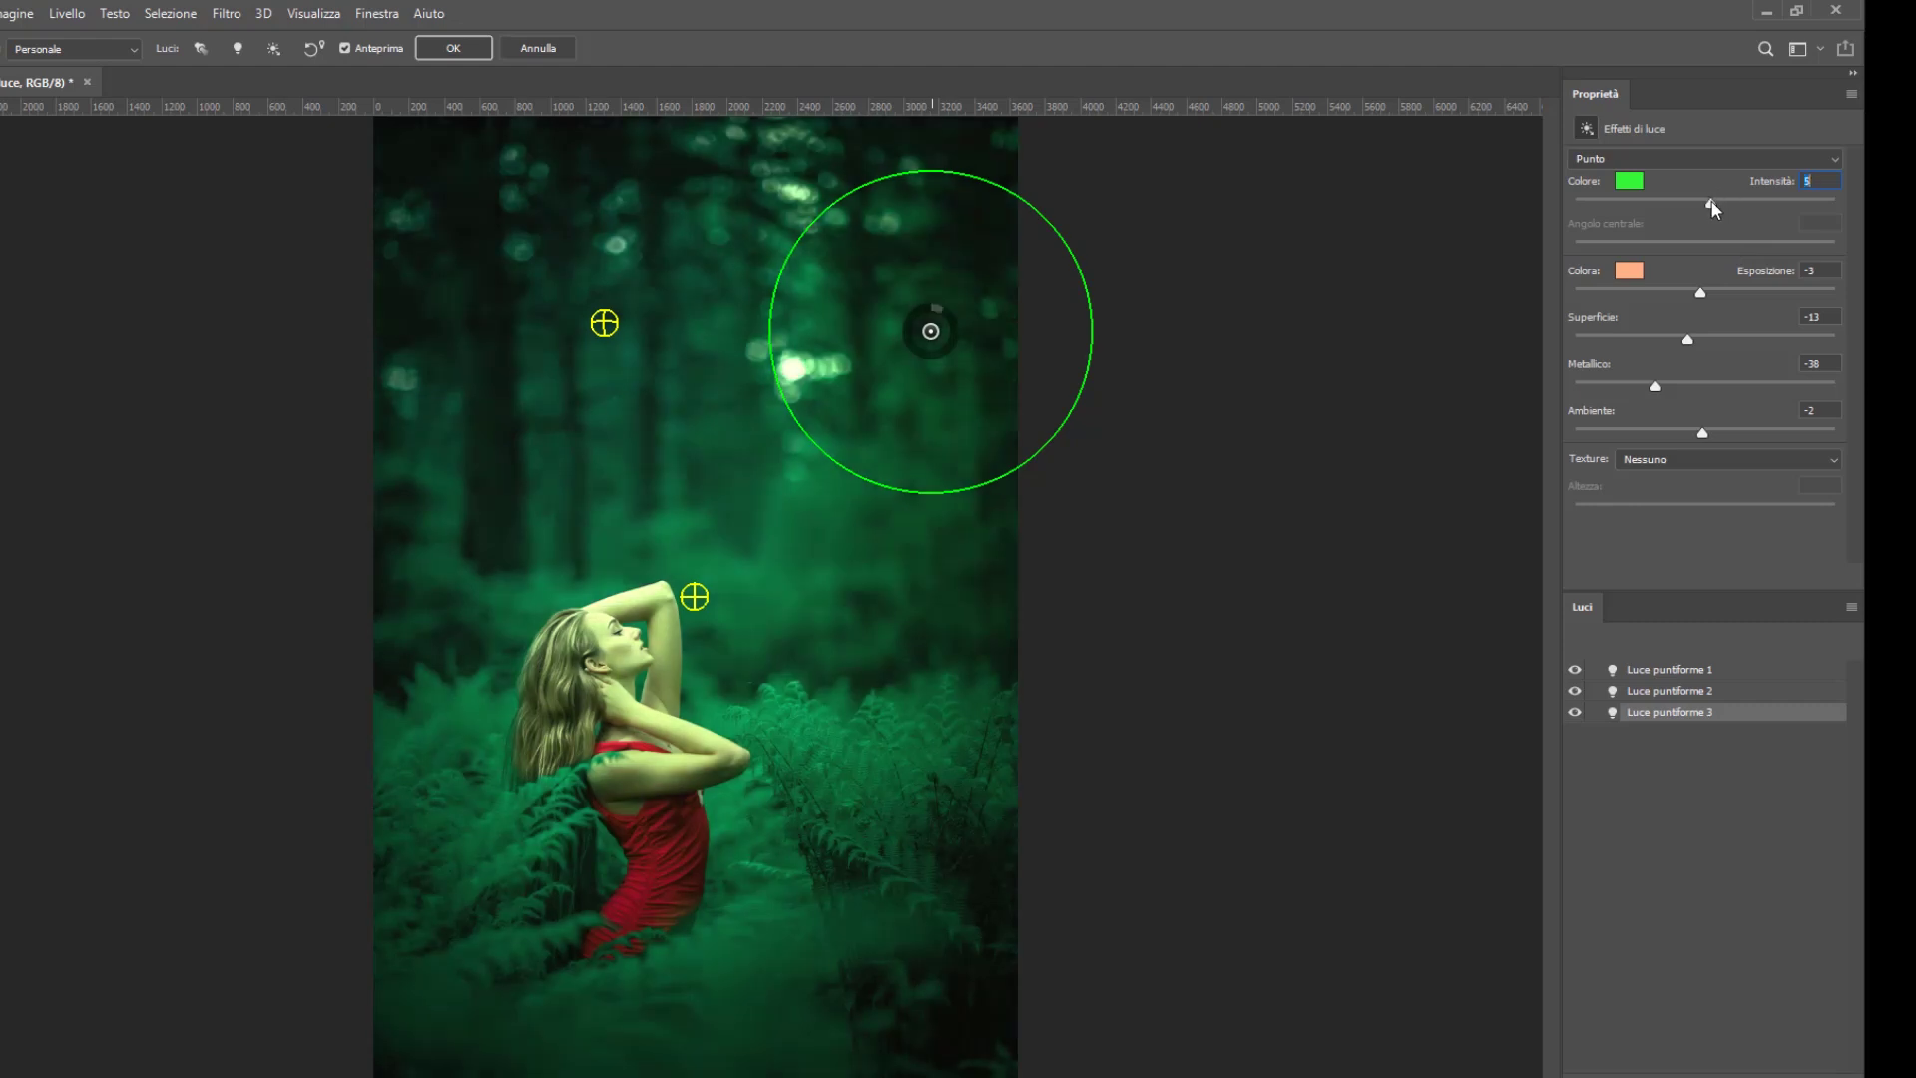
{"action": "left_click_drag", "start_coordinate": [1701, 292], "coordinate": [1692, 293]}
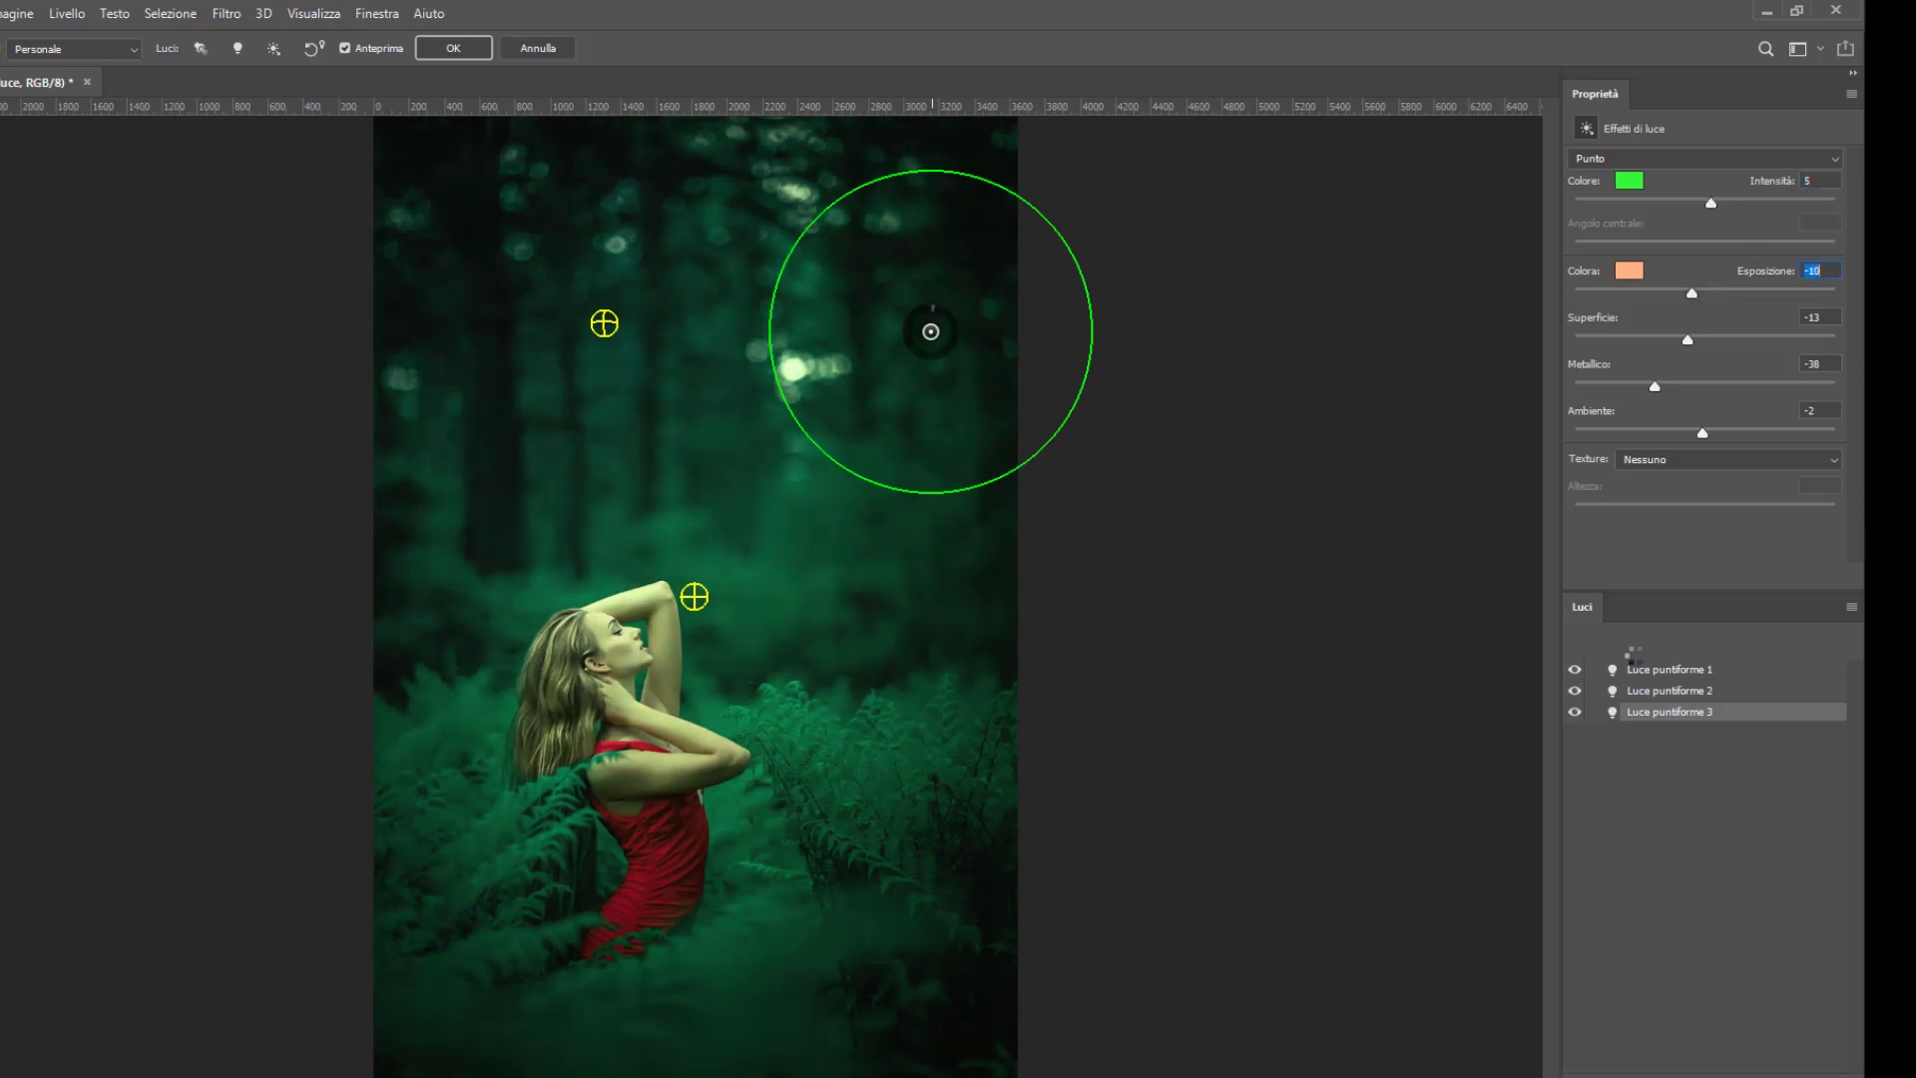
{"action": "left_click", "coordinate": [1575, 711]}
{"action": "left_click", "coordinate": [1575, 670]}
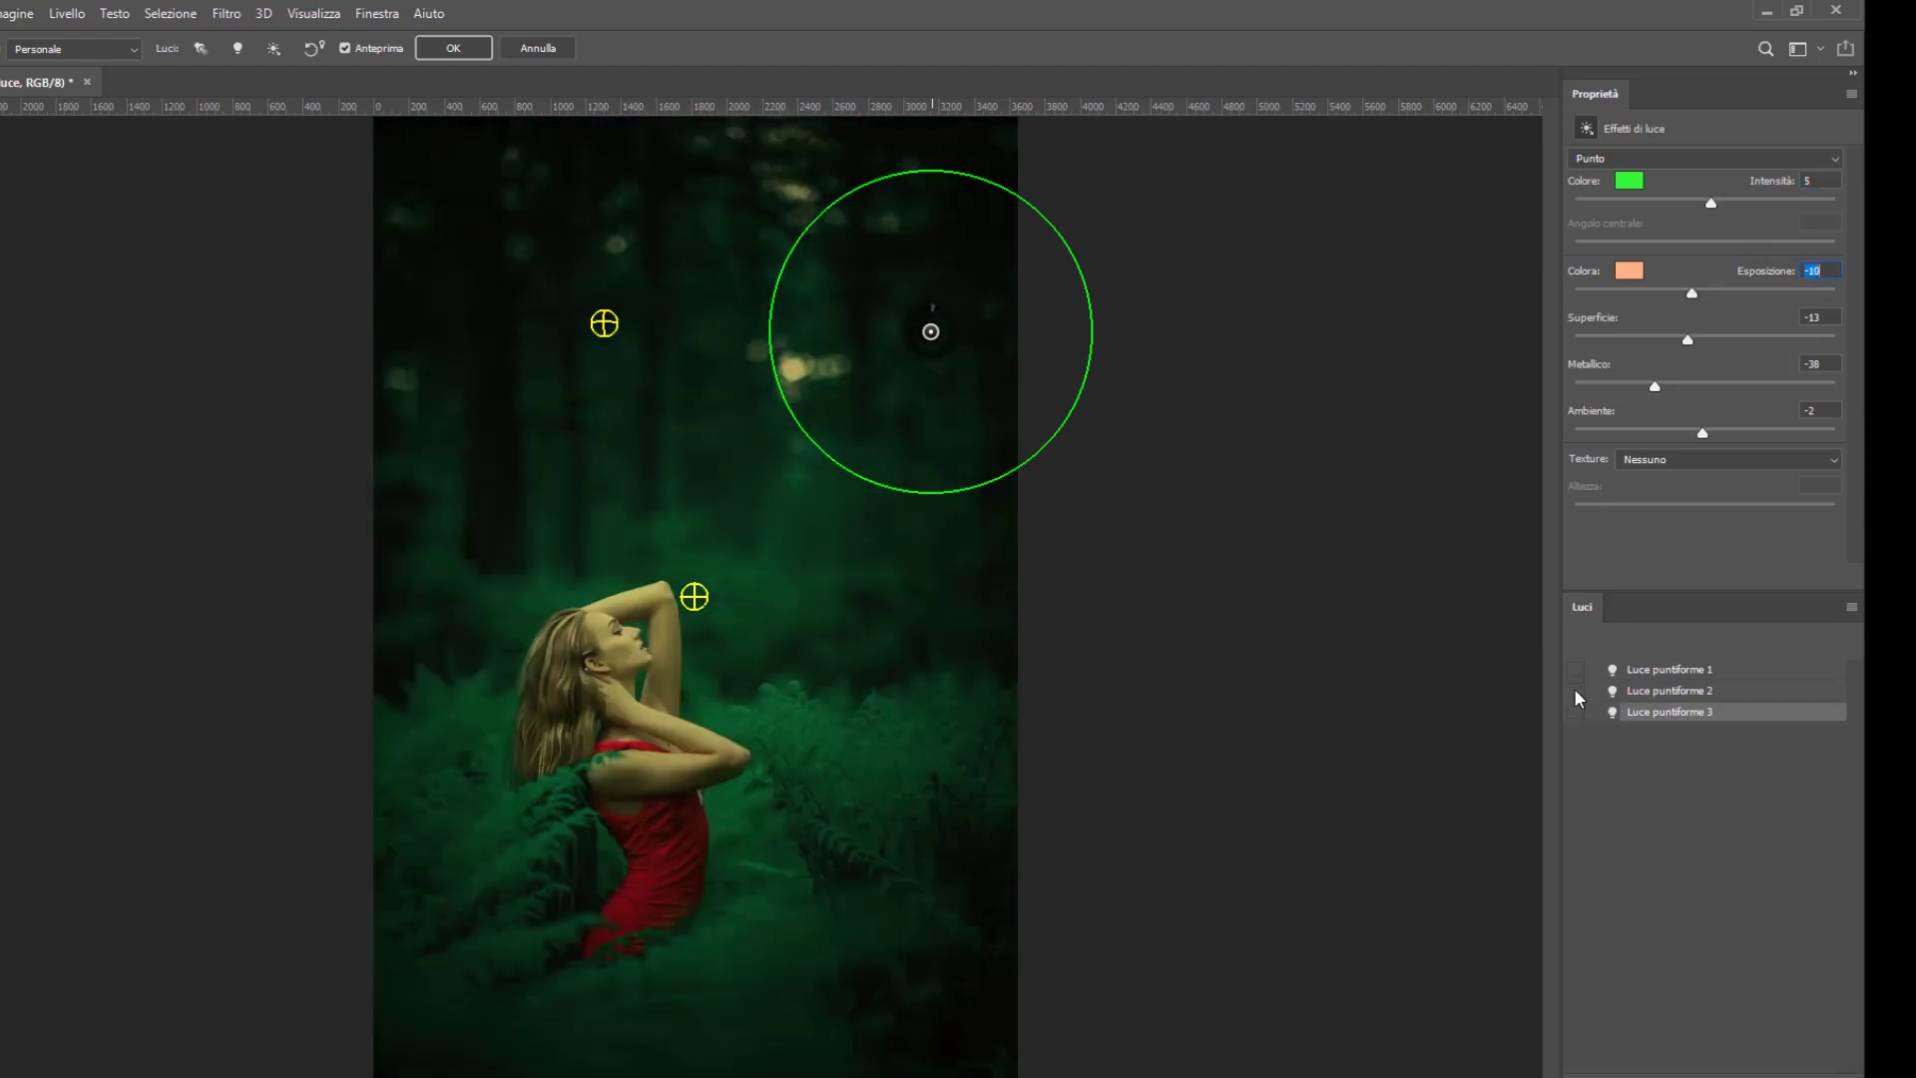
Tint the green light's ambient colour lilac, lower intensity to -20 and ambience to 2.
{"action": "left_click", "coordinate": [1629, 270]}
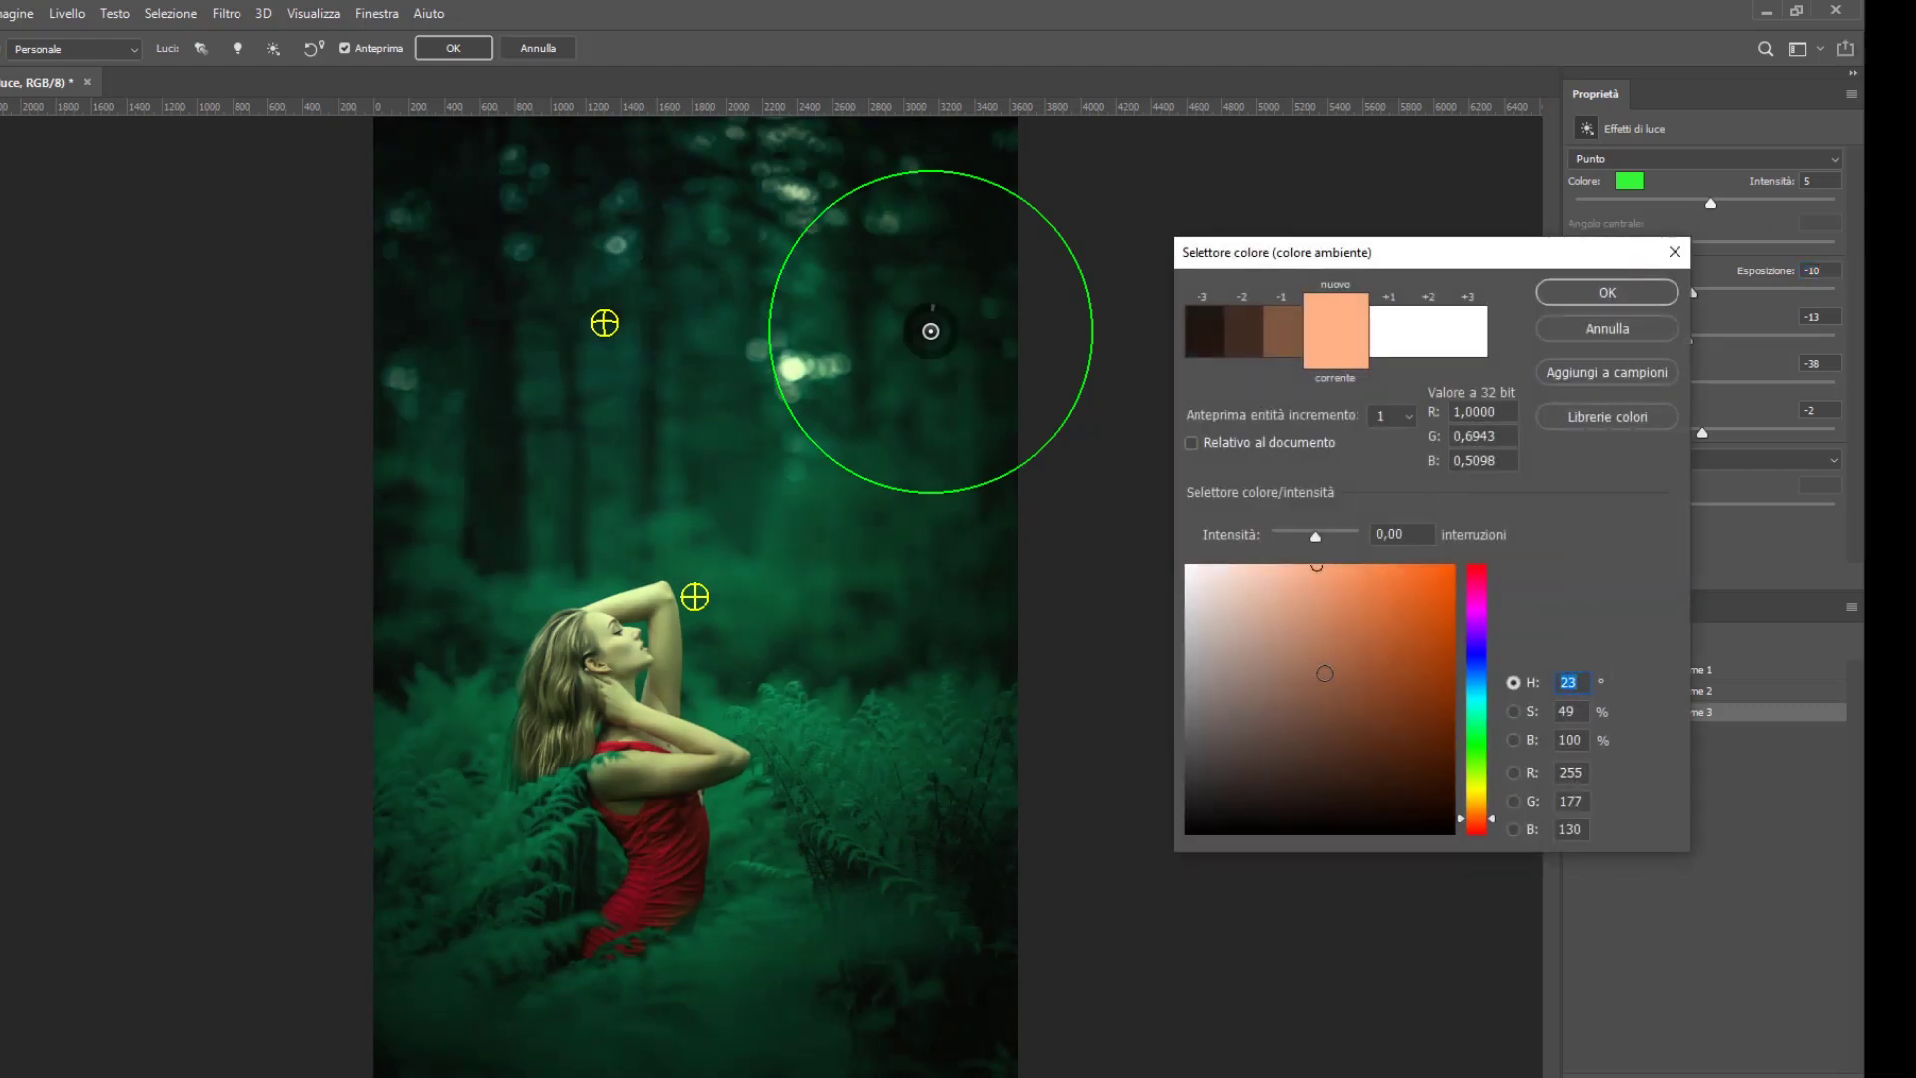
{"action": "left_click_drag", "start_coordinate": [1297, 567], "coordinate": [1280, 573]}
{"action": "left_click", "coordinate": [1476, 619]}
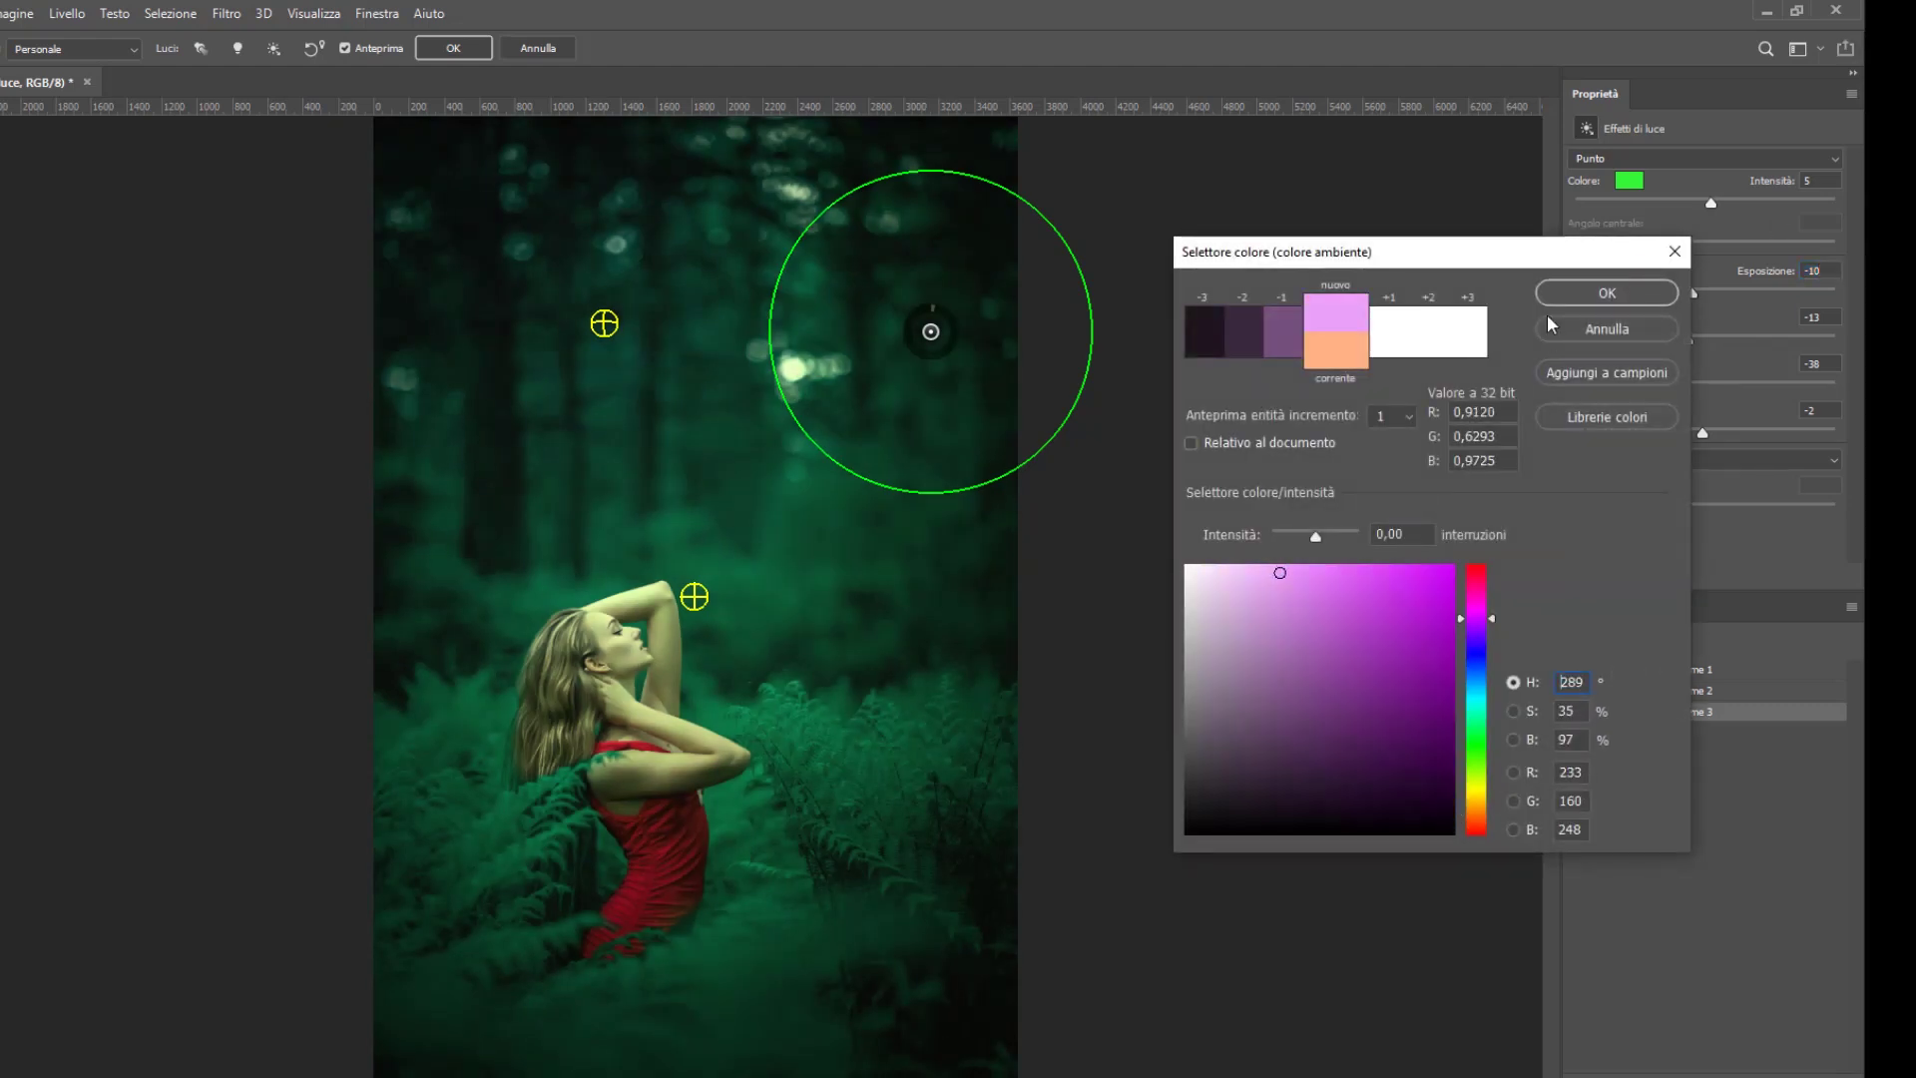
{"action": "left_click", "coordinate": [1607, 296]}
{"action": "left_click_drag", "start_coordinate": [1709, 203], "coordinate": [1678, 204]}
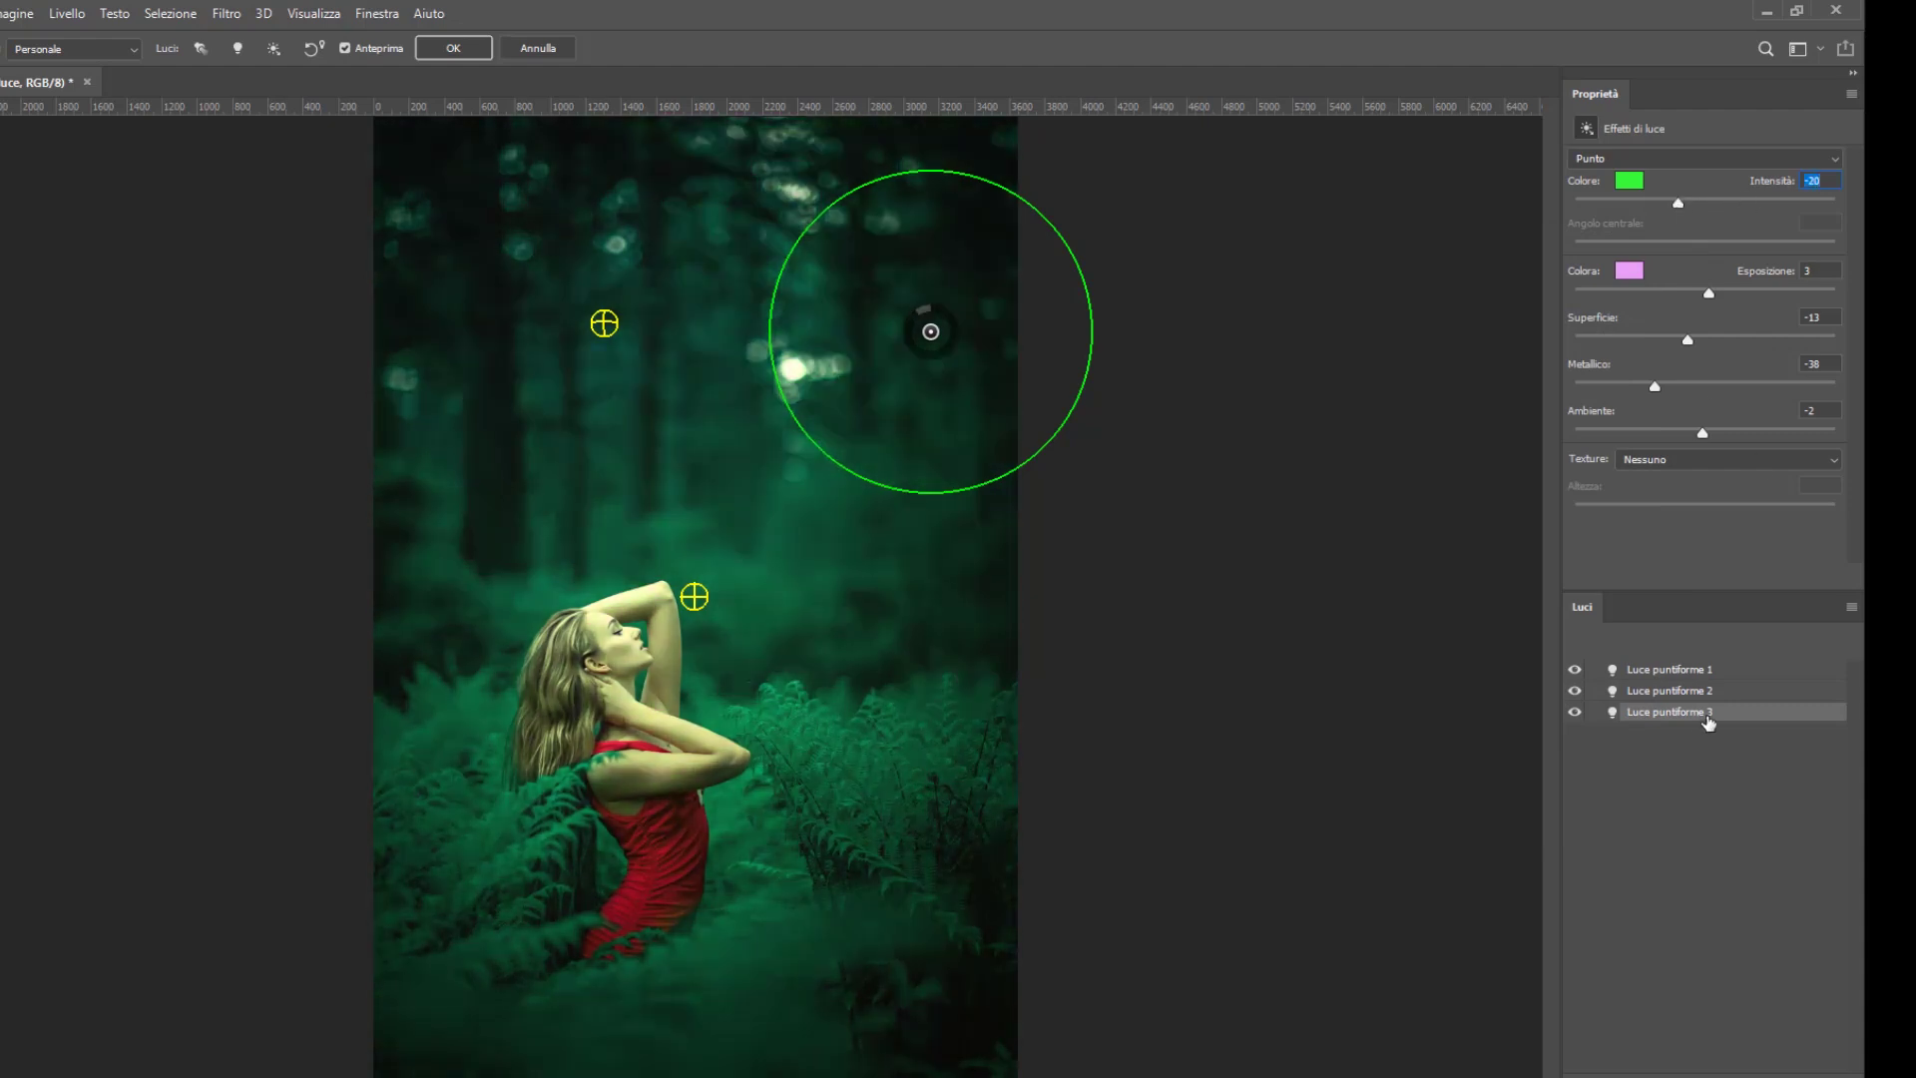
{"action": "left_click_drag", "start_coordinate": [1703, 433], "coordinate": [1708, 433]}
Apply Lighting Effects to Sfondo copia, hide that layer and select the original Sfondo.
{"action": "left_click", "coordinate": [452, 50]}
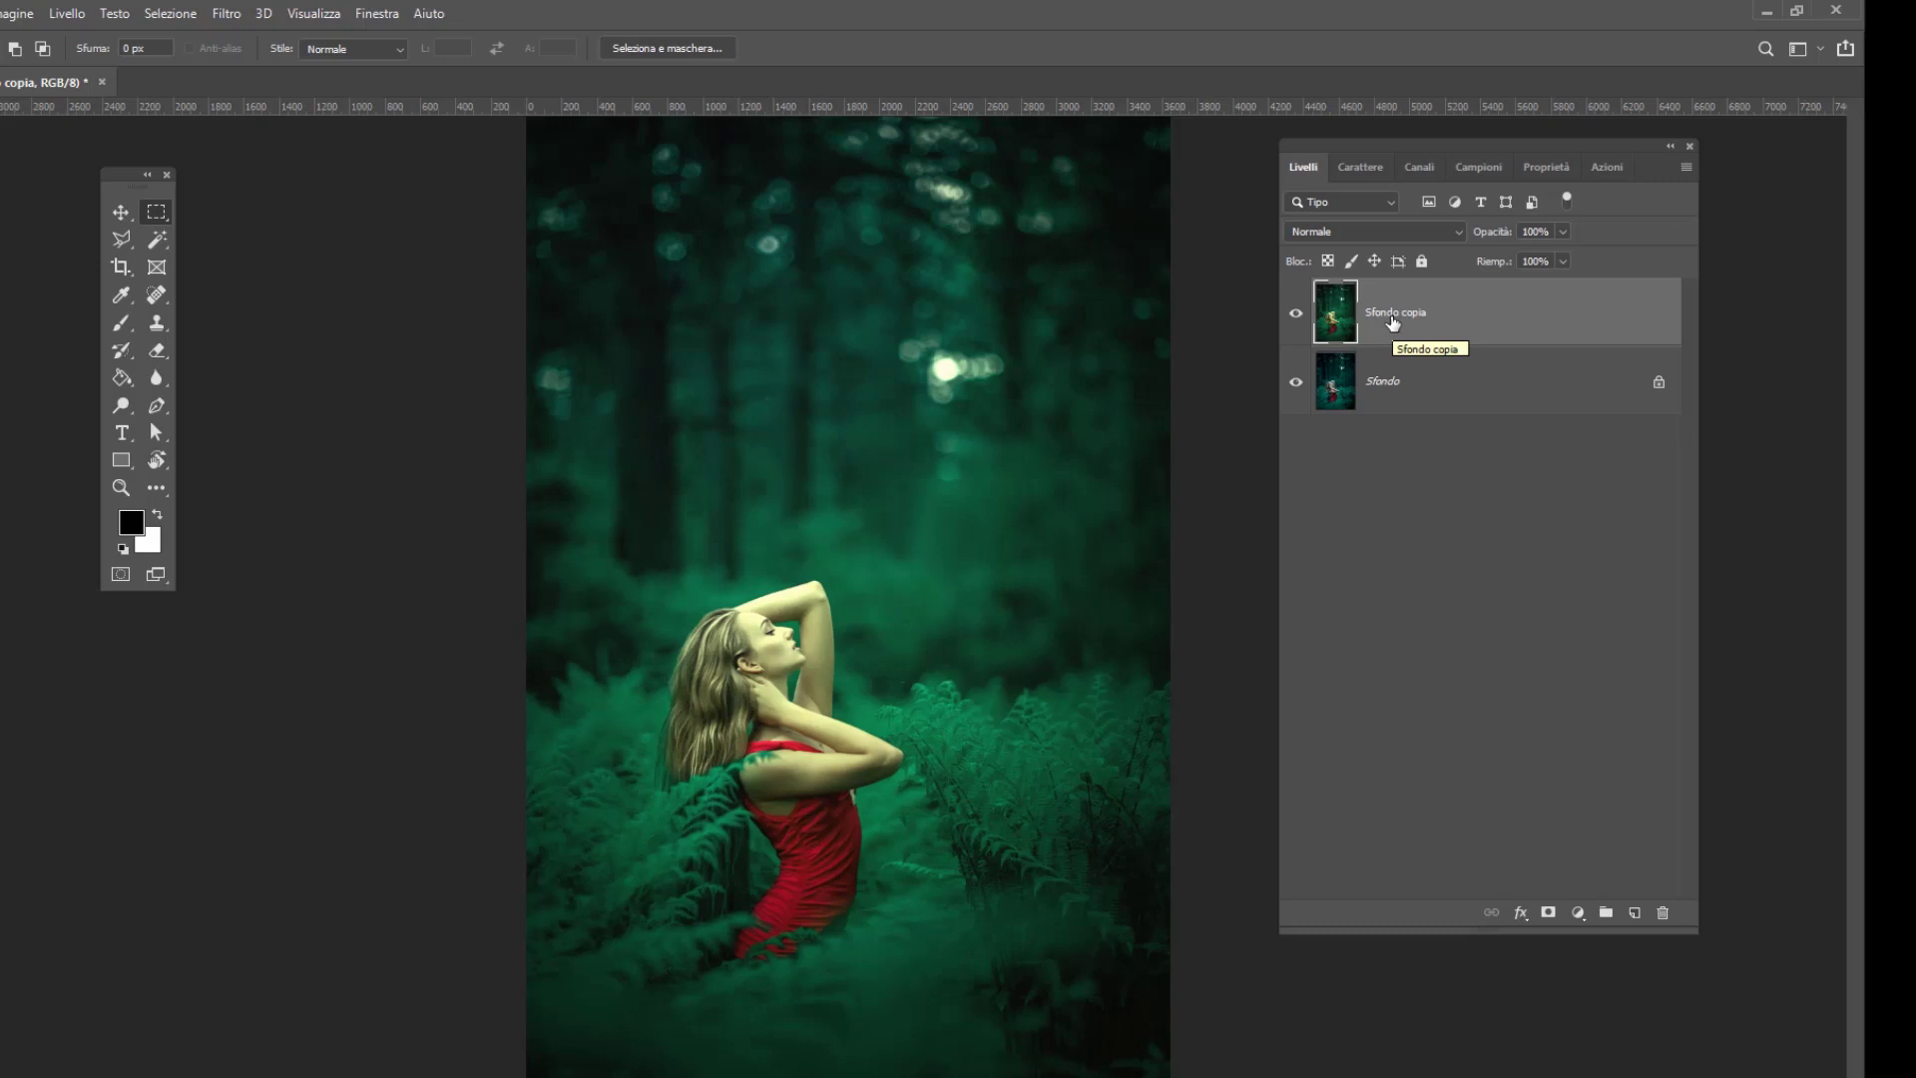
{"action": "left_click", "coordinate": [1297, 315]}
{"action": "left_click", "coordinate": [1382, 384]}
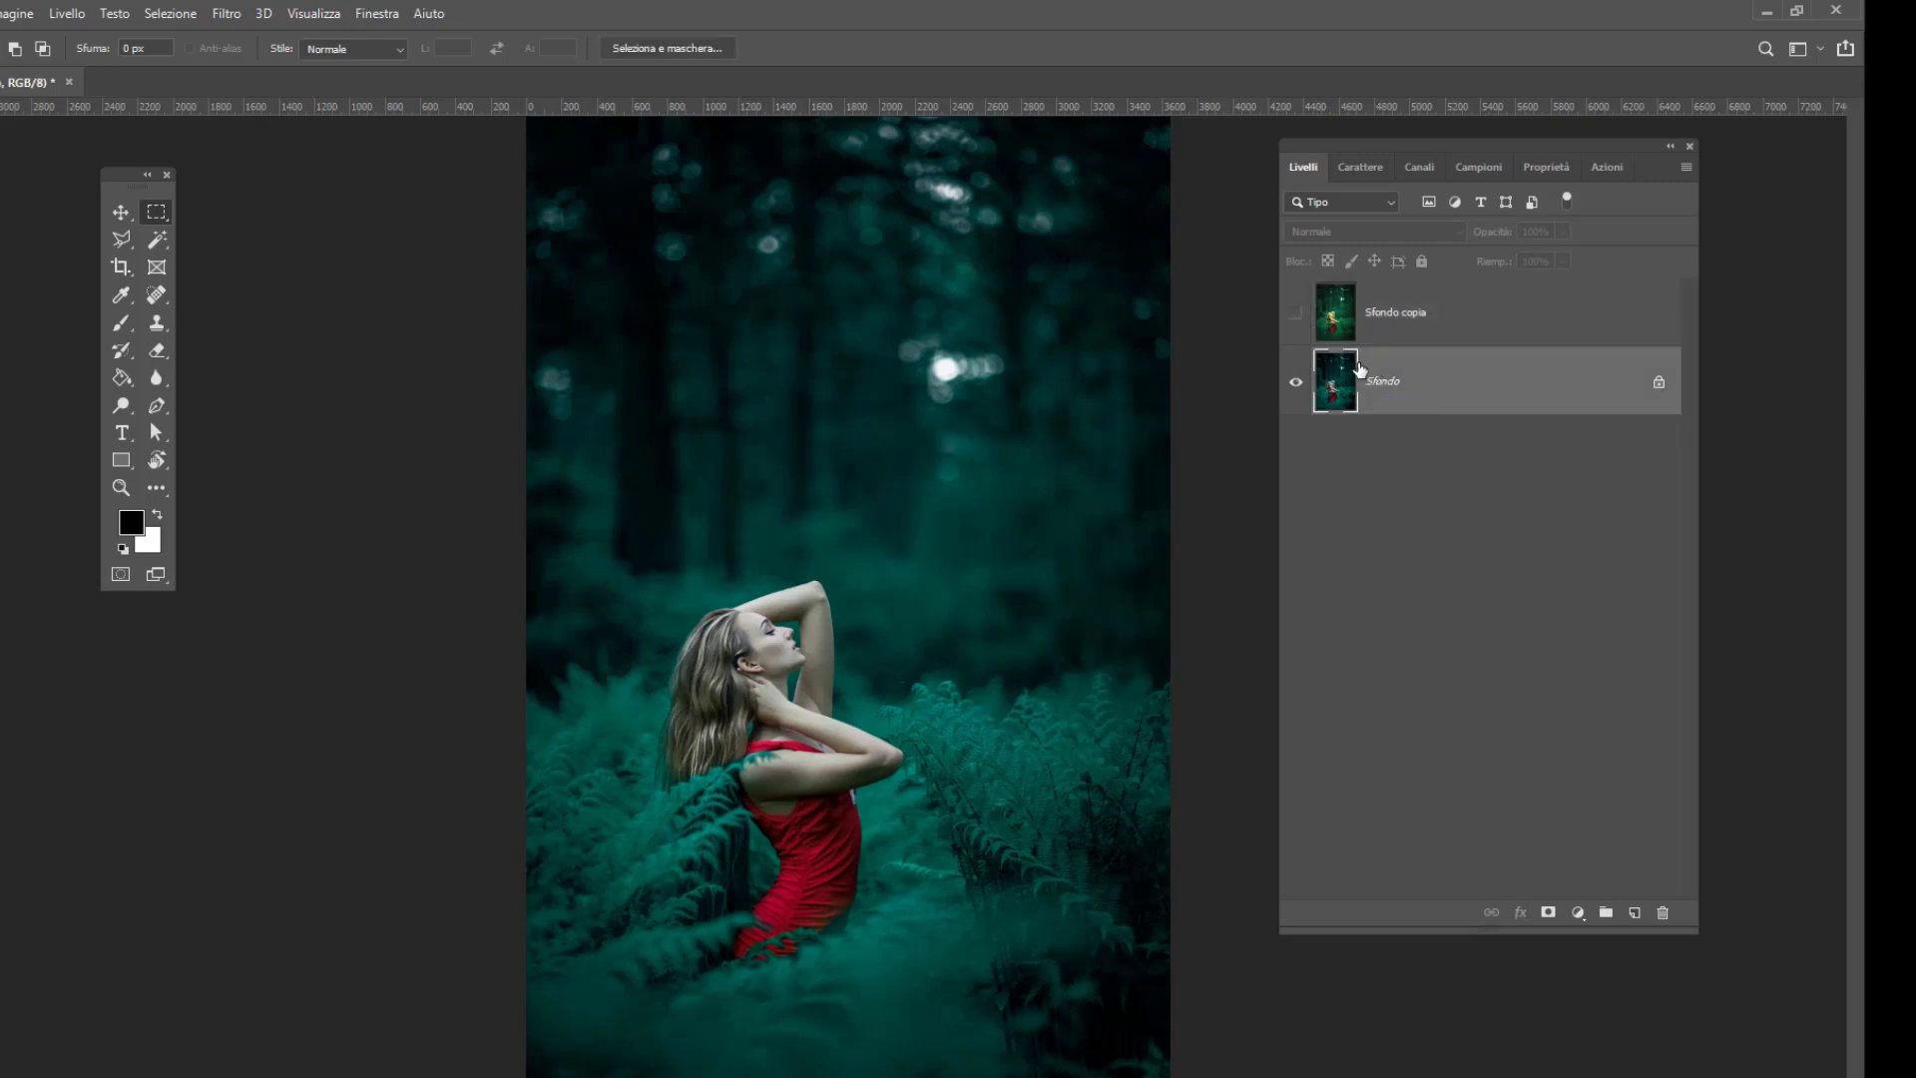
Turn Sfondo copia's visibility back on to show the relit version.
{"action": "left_click", "coordinate": [1295, 315]}
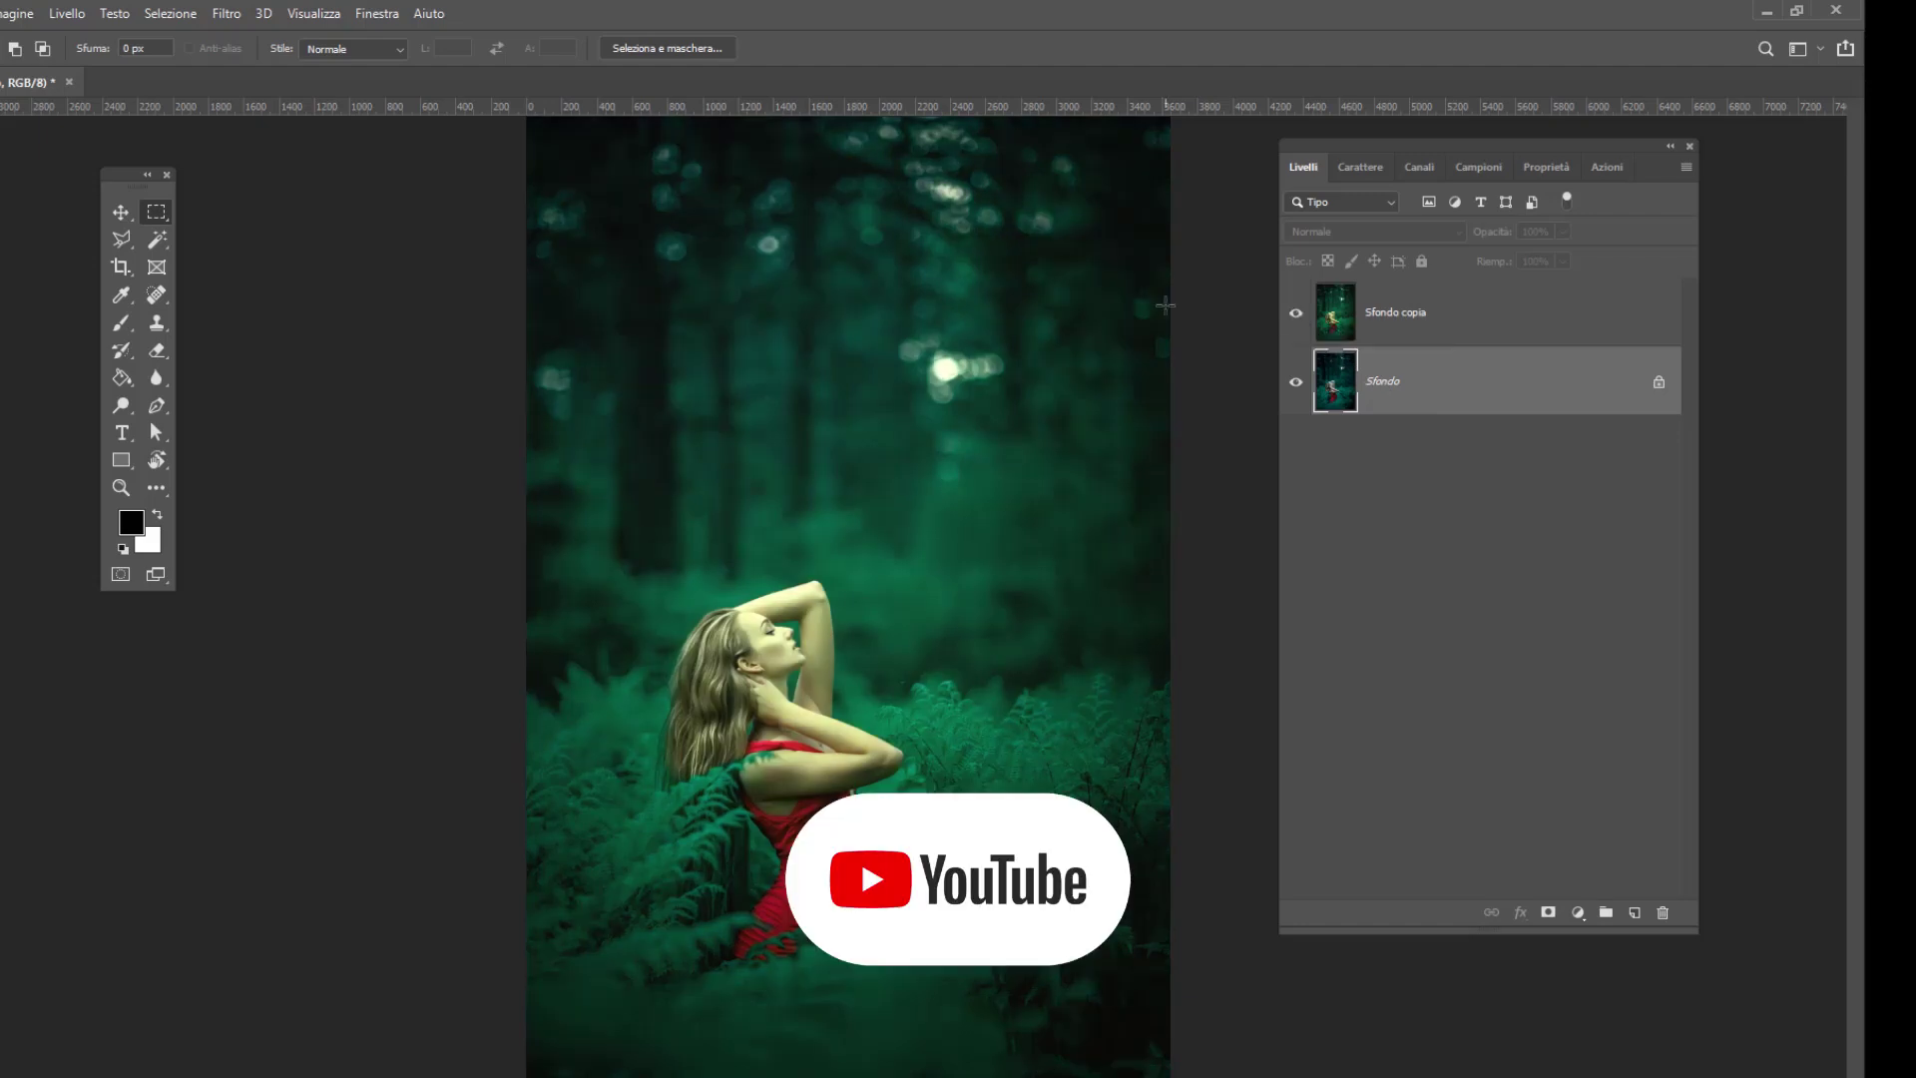